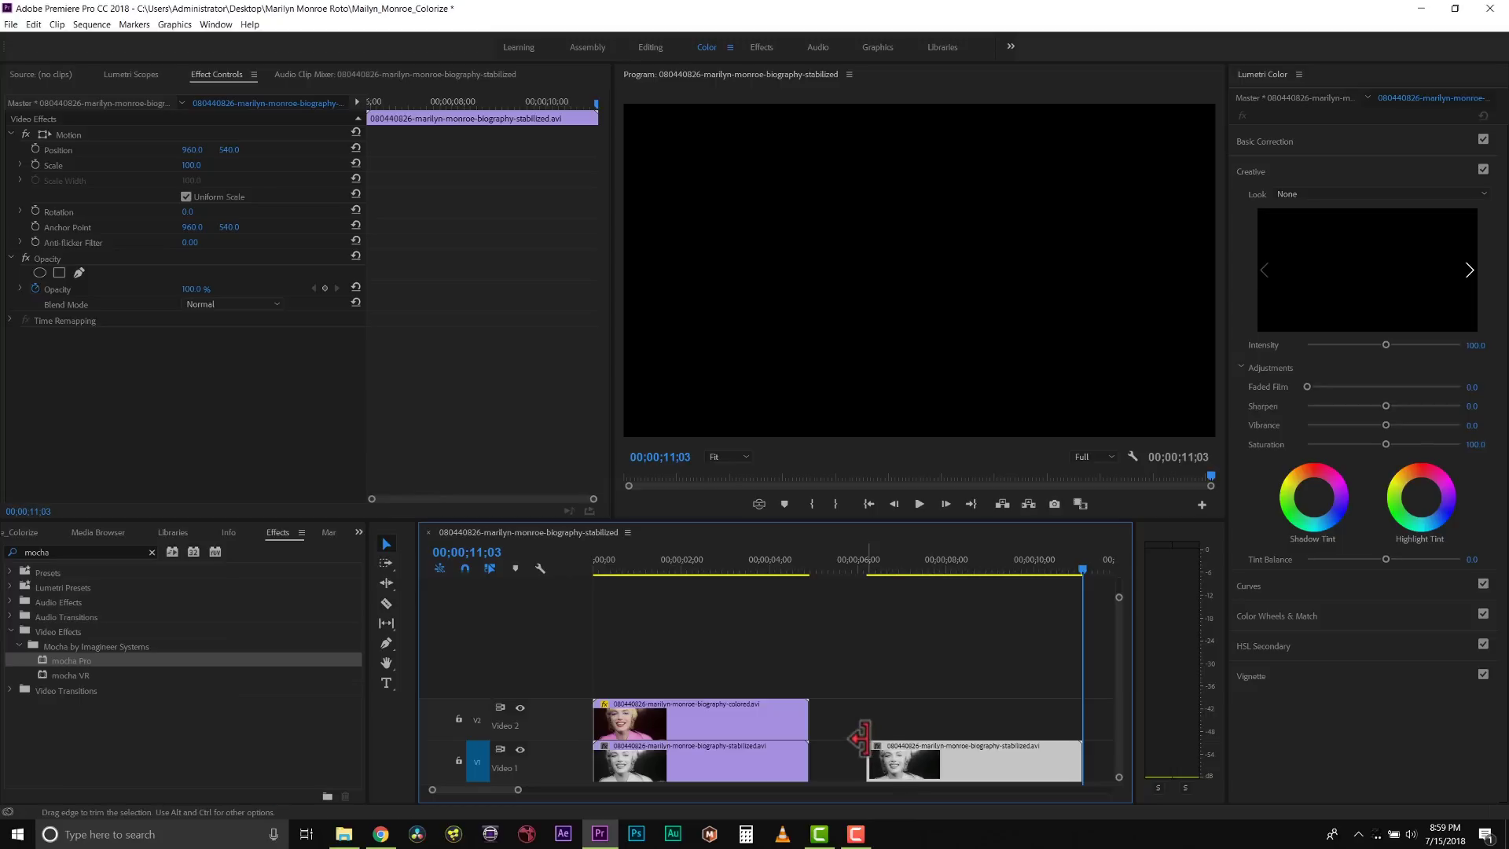
# - Paste another copy of the stabilized clip and place it on Video 2, aligned directly above the separate copy on Video 1
pyautogui.hotkey('ctrl', 'v')
pyautogui.moveTo(792, 774); pyautogui.dragTo(703, 716)
pyautogui.moveTo(522, 789); pyautogui.dragTo(571, 789)
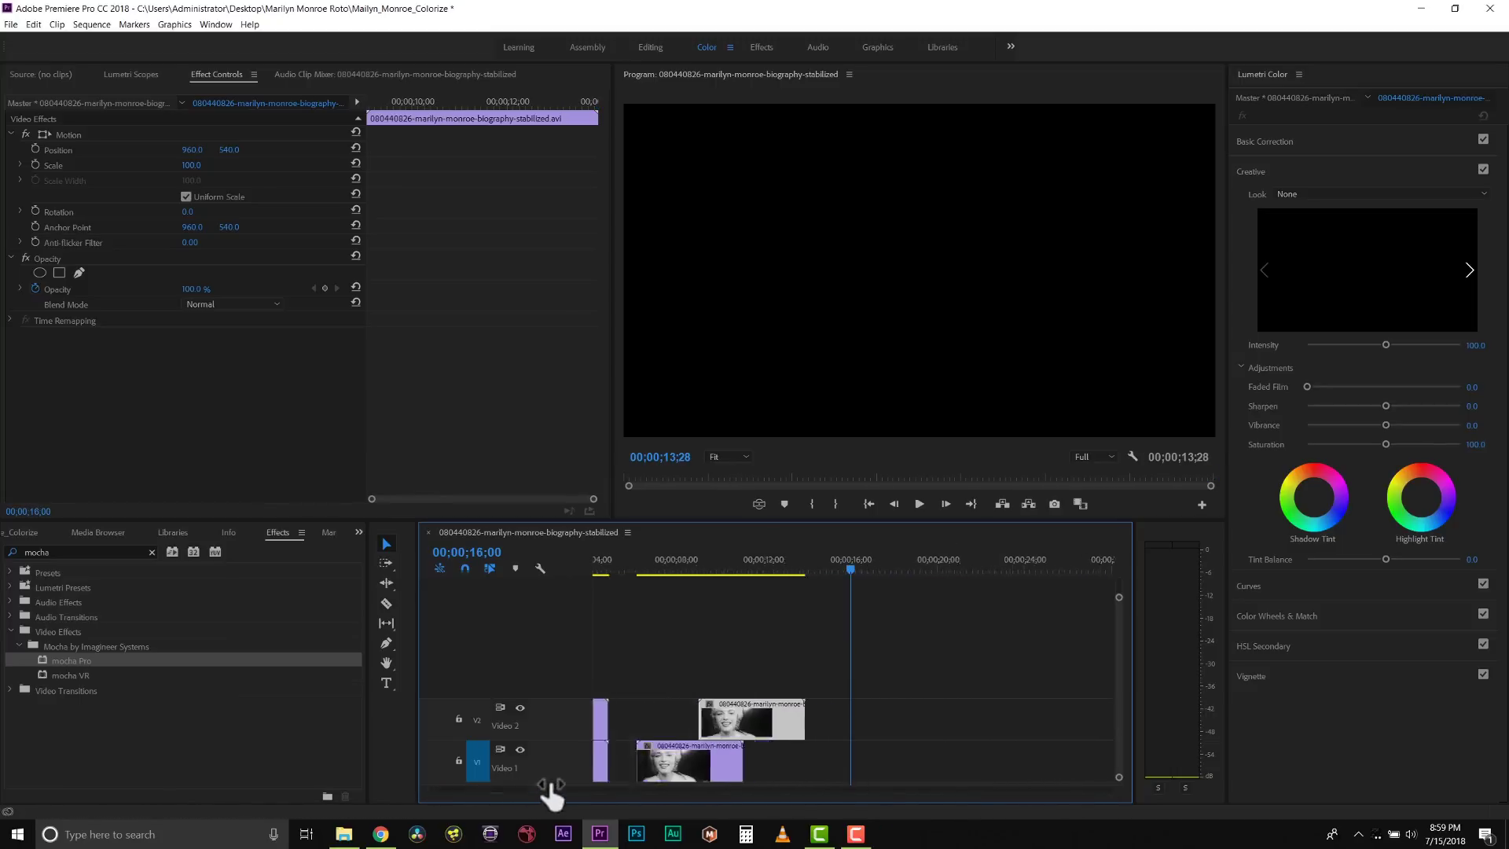
pyautogui.moveTo(732, 720); pyautogui.dragTo(679, 725)
pyautogui.moveTo(753, 571); pyautogui.dragTo(705, 571)
pyautogui.press('=')
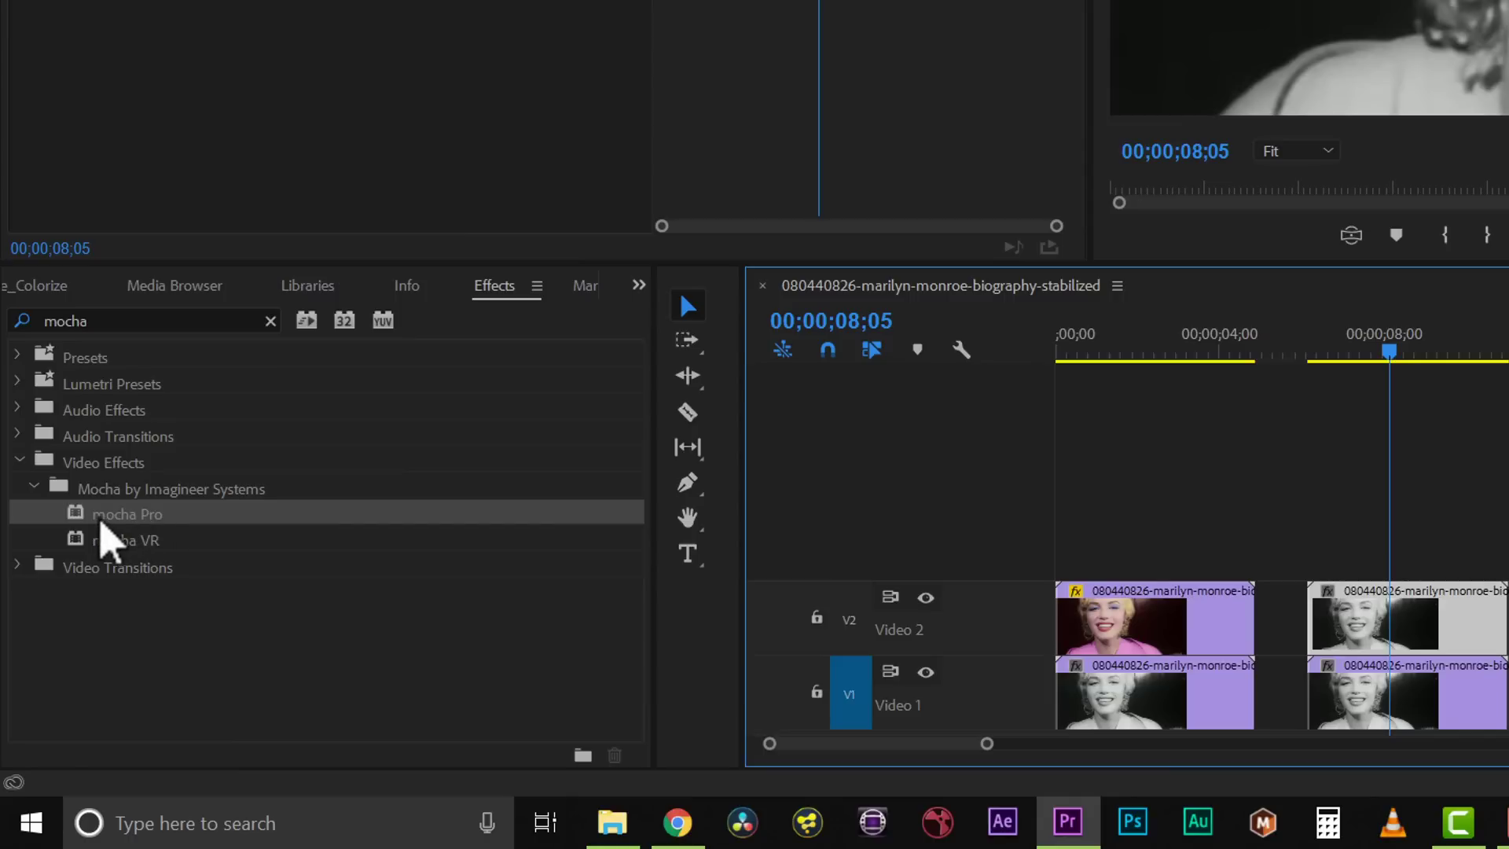
# - Apply the mocha Pro effect to the duplicate clip on Video 2 and launch its mocha interface
pyautogui.moveTo(98, 515); pyautogui.dragTo(1342, 616)
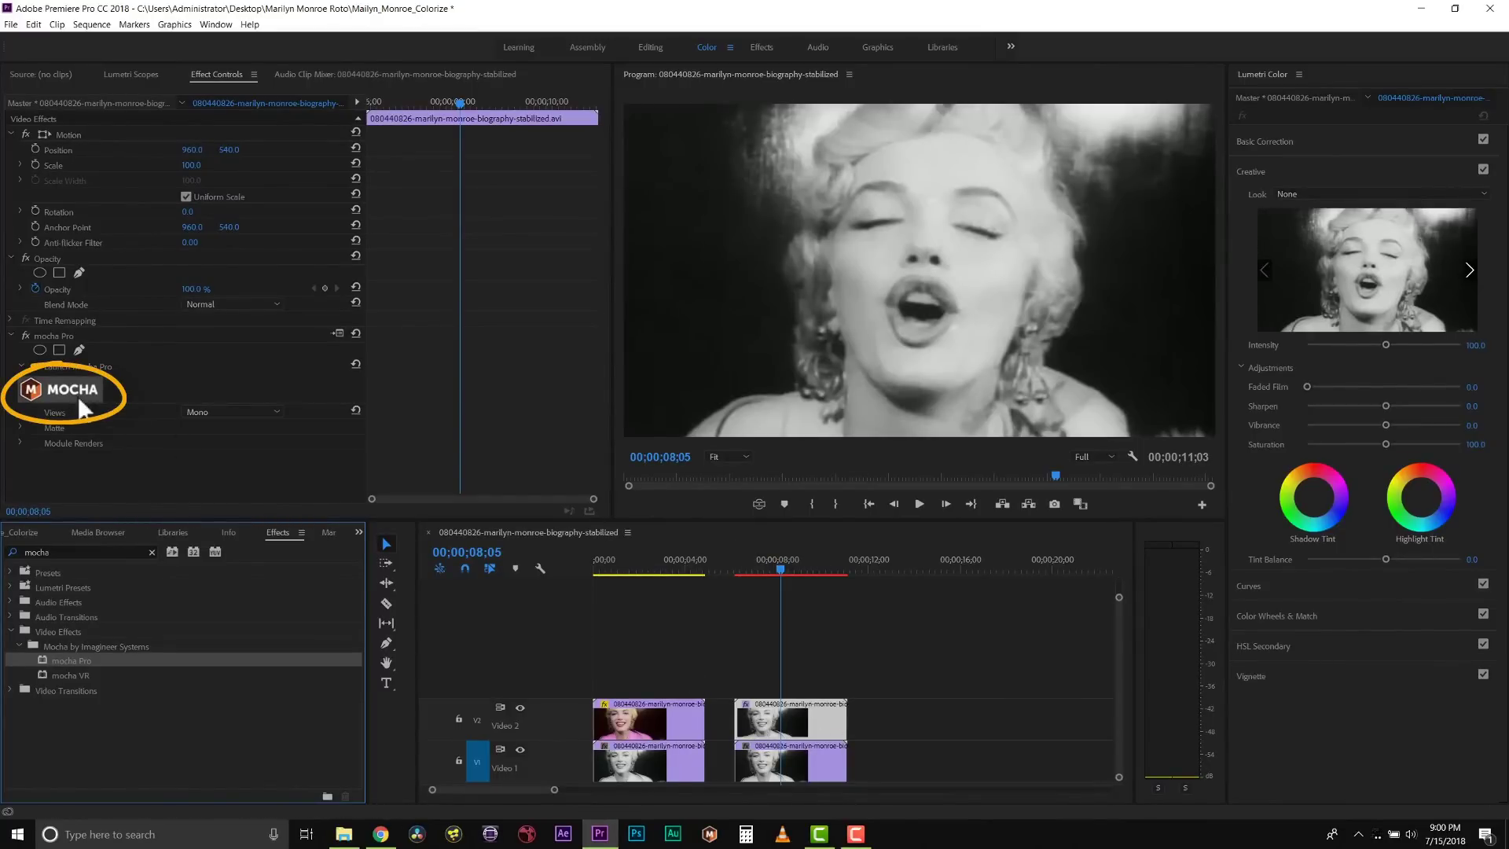
pyautogui.click(36, 385)
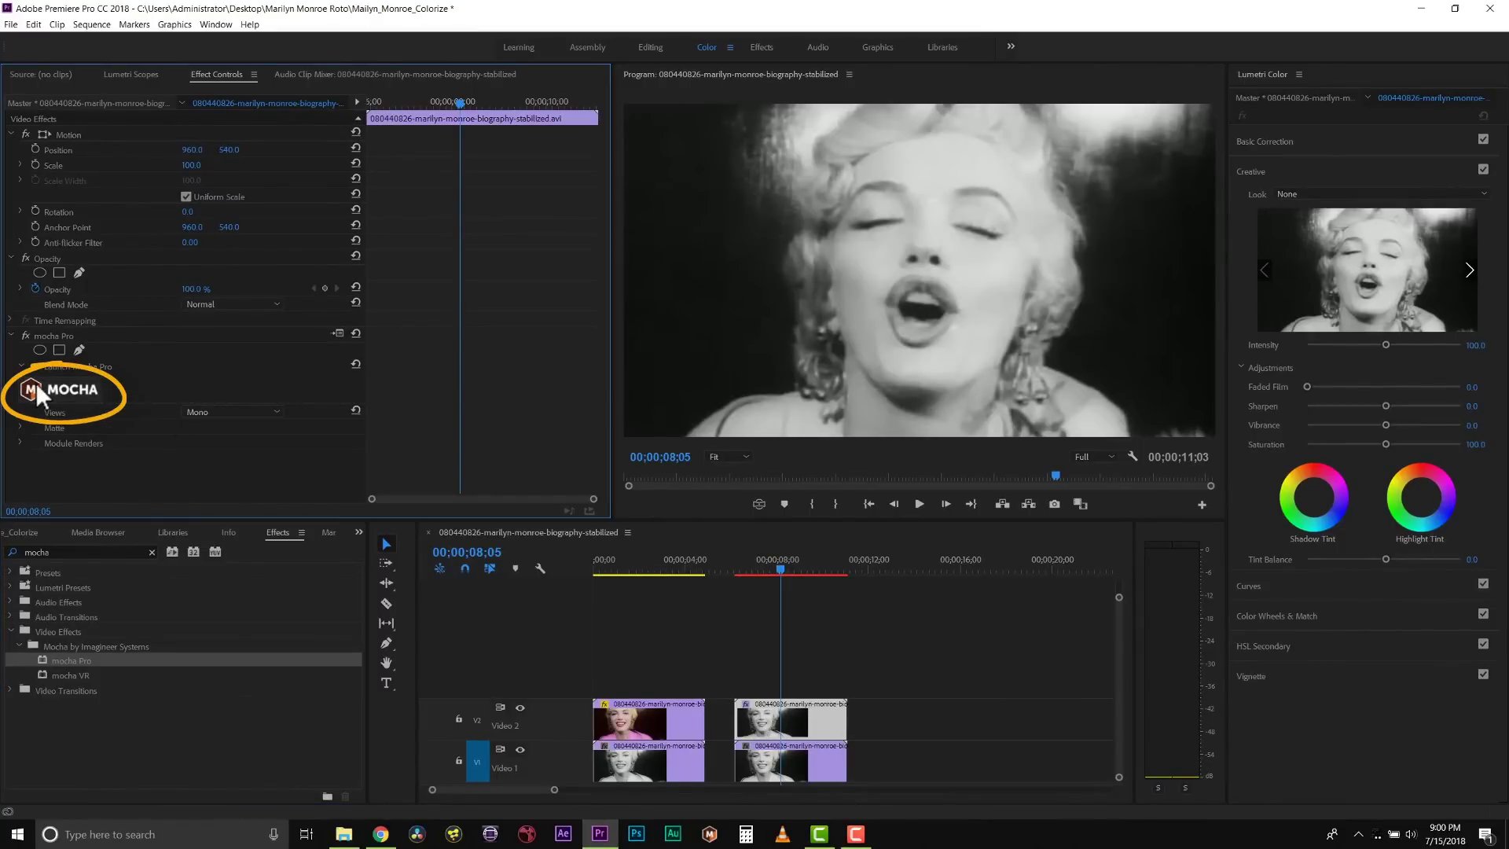
pyautogui.click(99, 387)
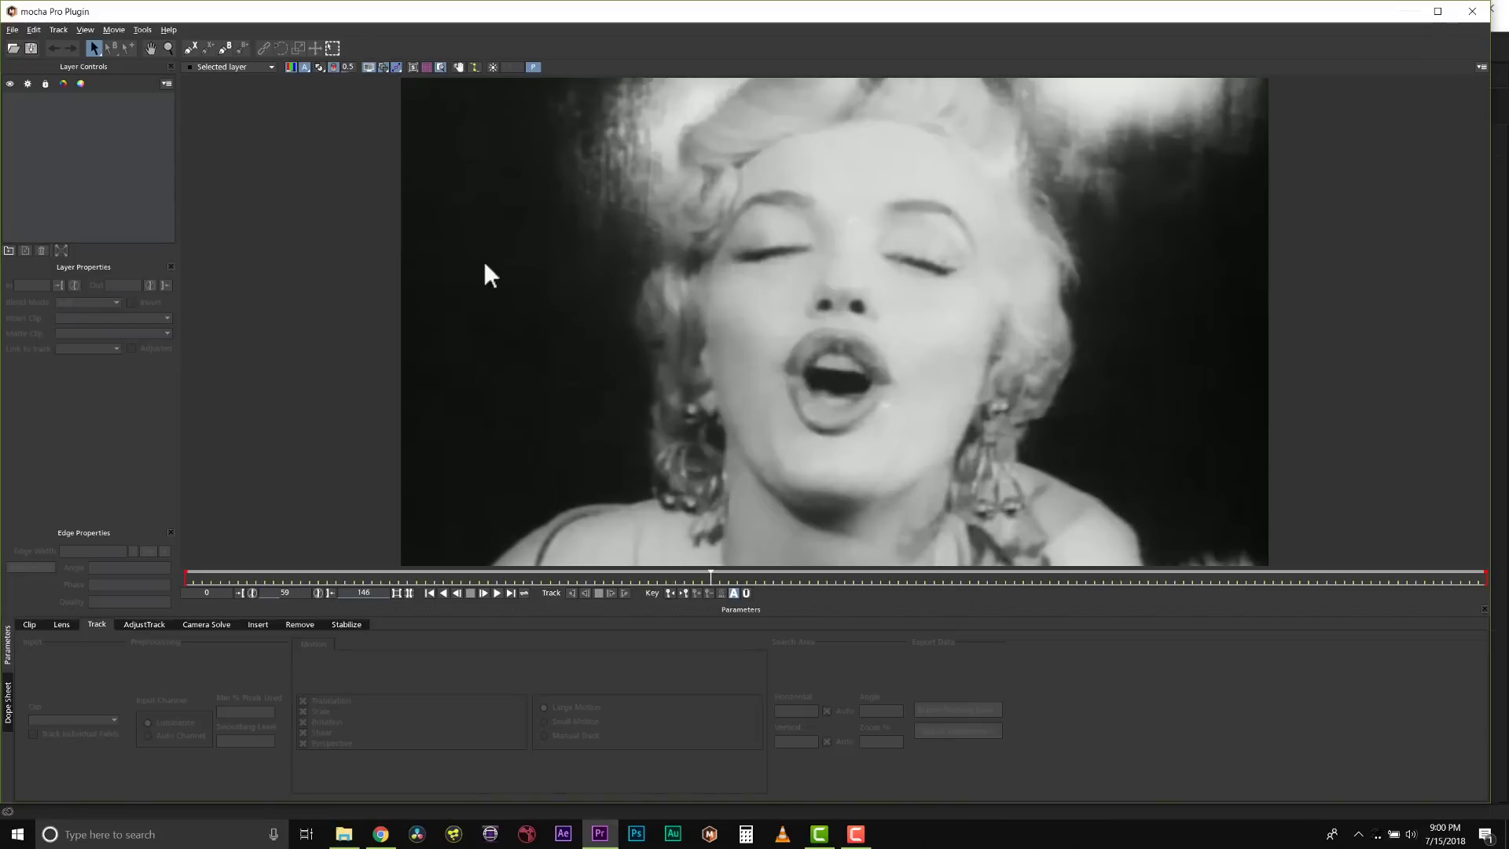
pyautogui.moveTo(710, 578); pyautogui.dragTo(103, 549)
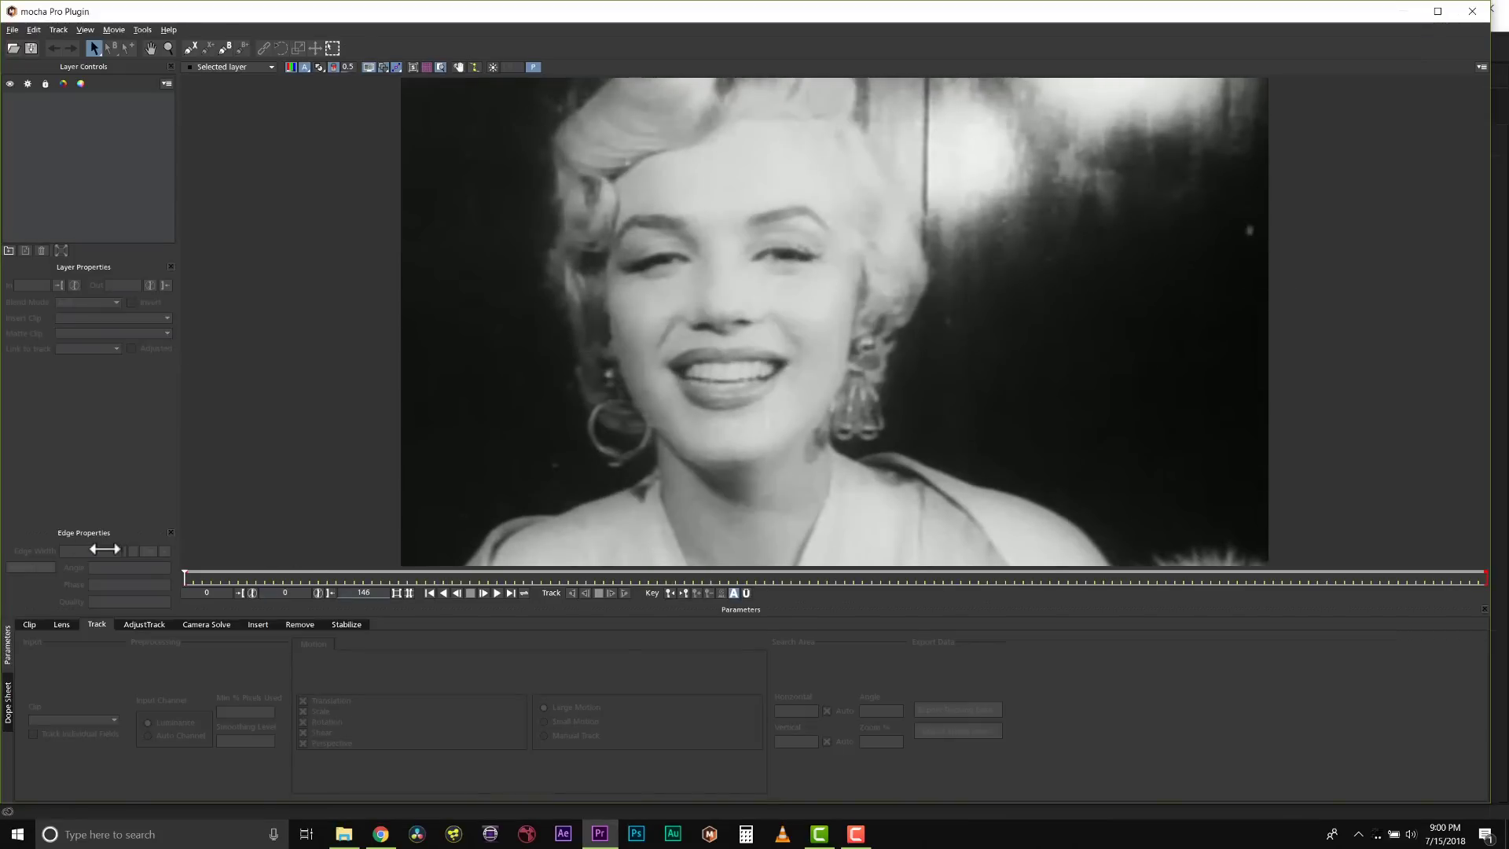
# - Draw a closed X-spline around the forehead including both eyebrows, and widen its upper corners toward the hairline
pyautogui.click(189, 49)
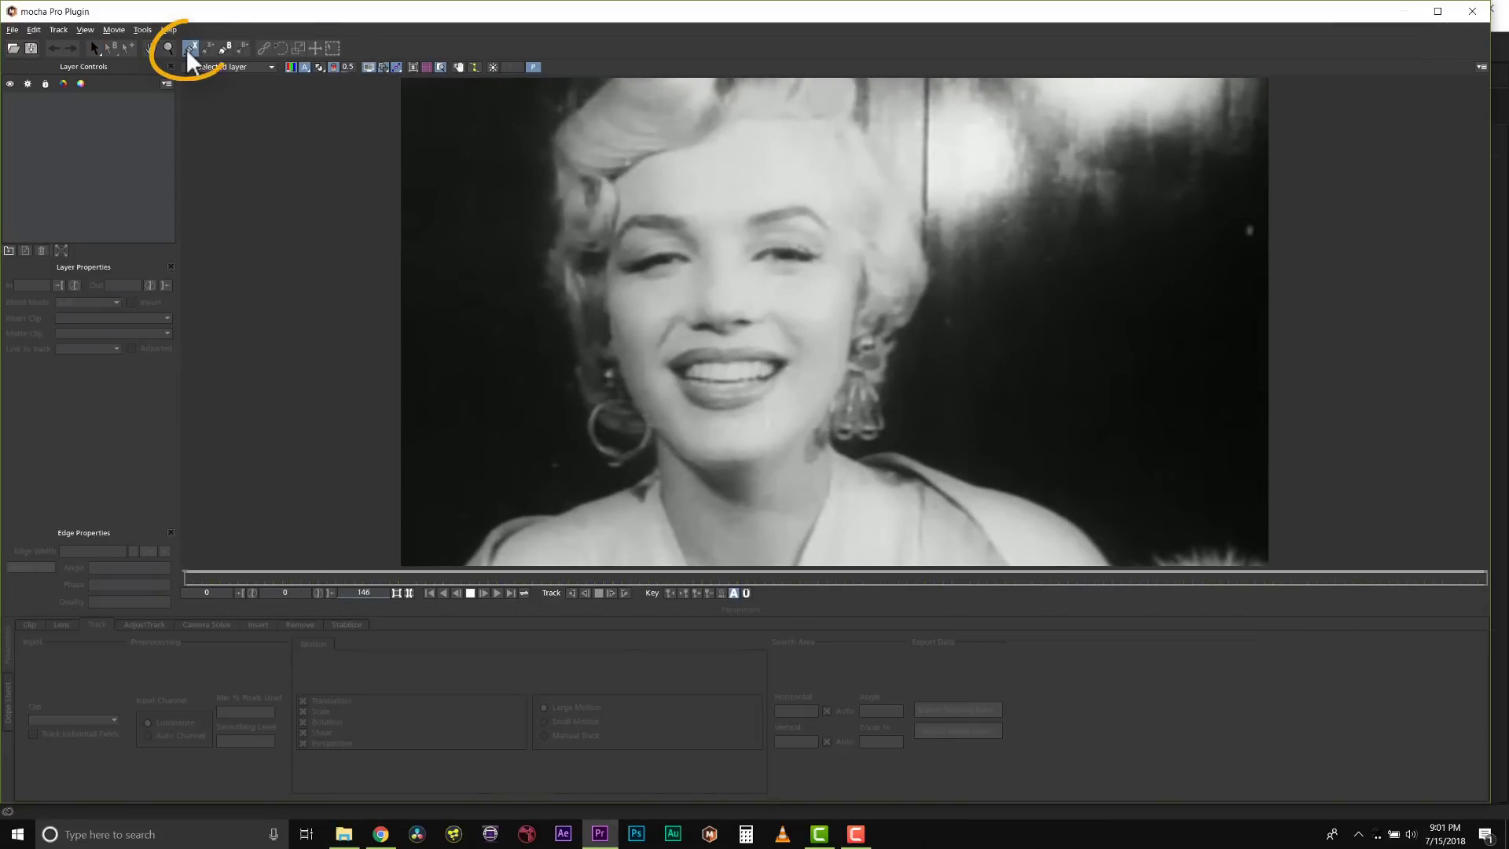
pyautogui.click(190, 50)
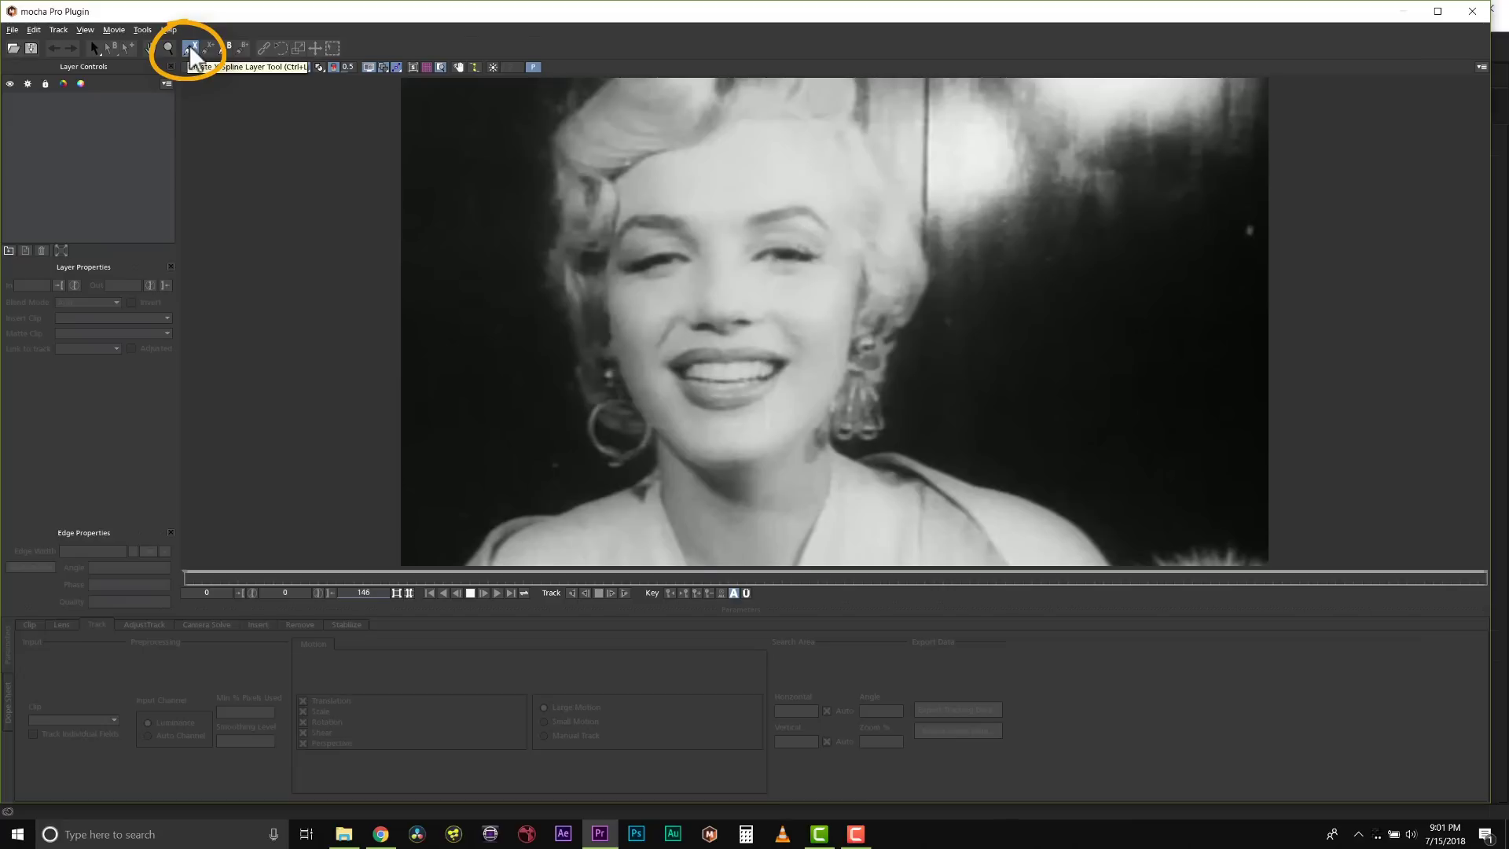
pyautogui.click(631, 163)
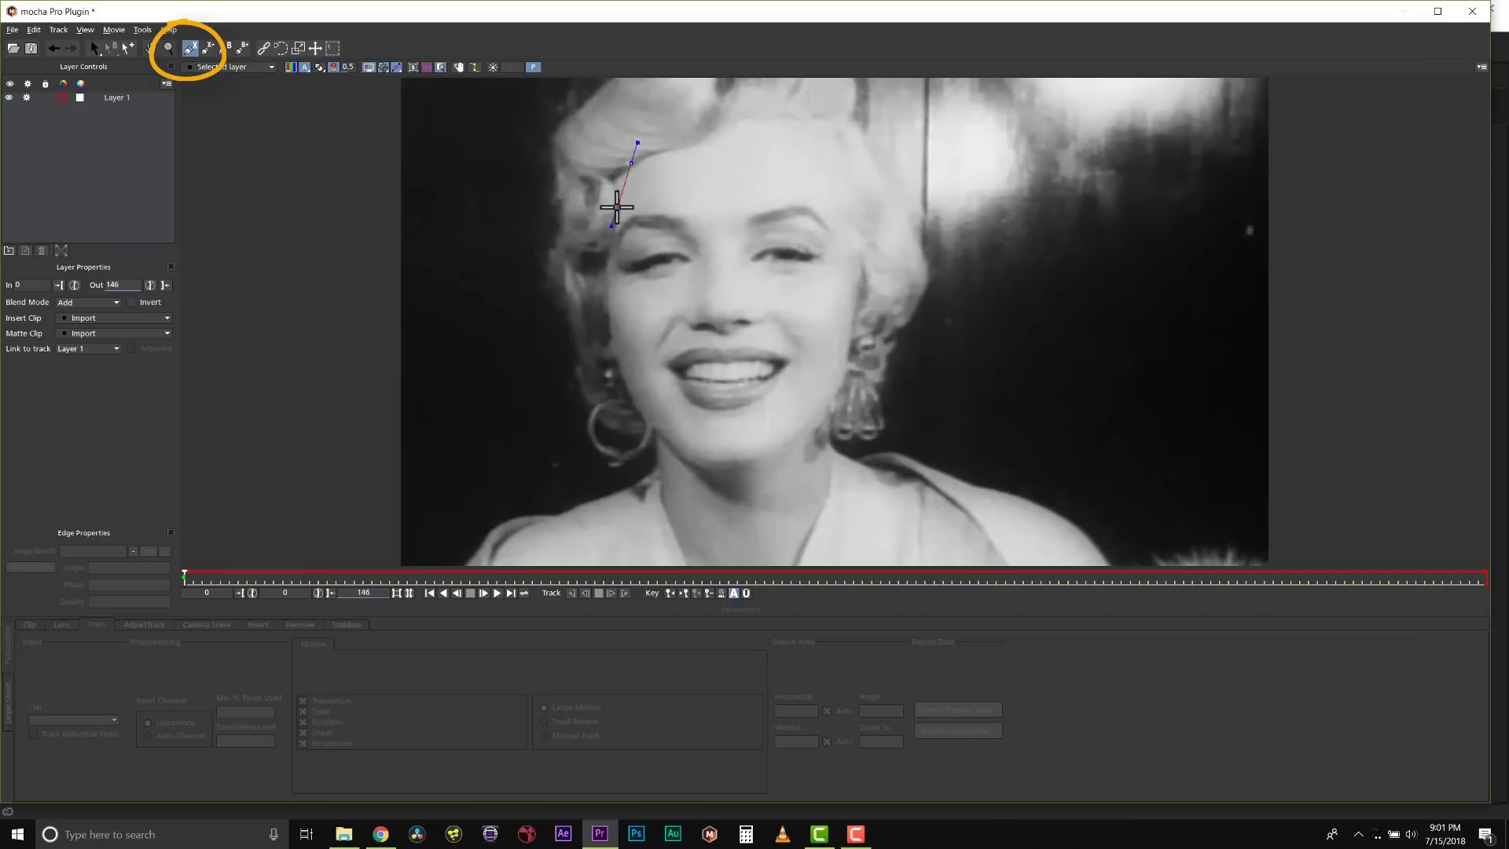
pyautogui.click(613, 231)
pyautogui.click(611, 245)
pyautogui.click(702, 237)
pyautogui.click(753, 234)
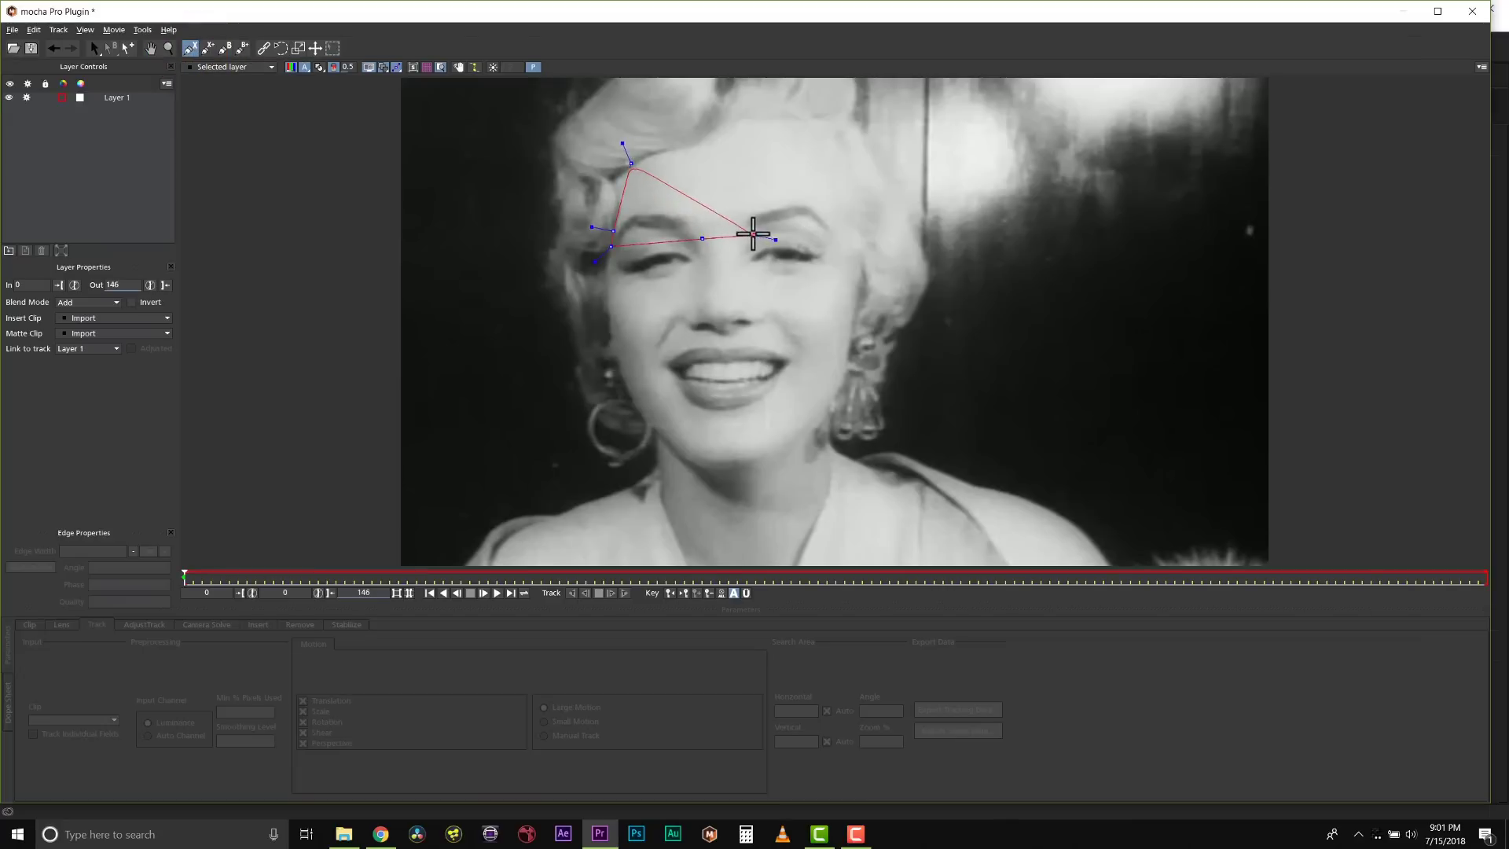
pyautogui.click(843, 237)
pyautogui.click(817, 134)
pyautogui.click(783, 122)
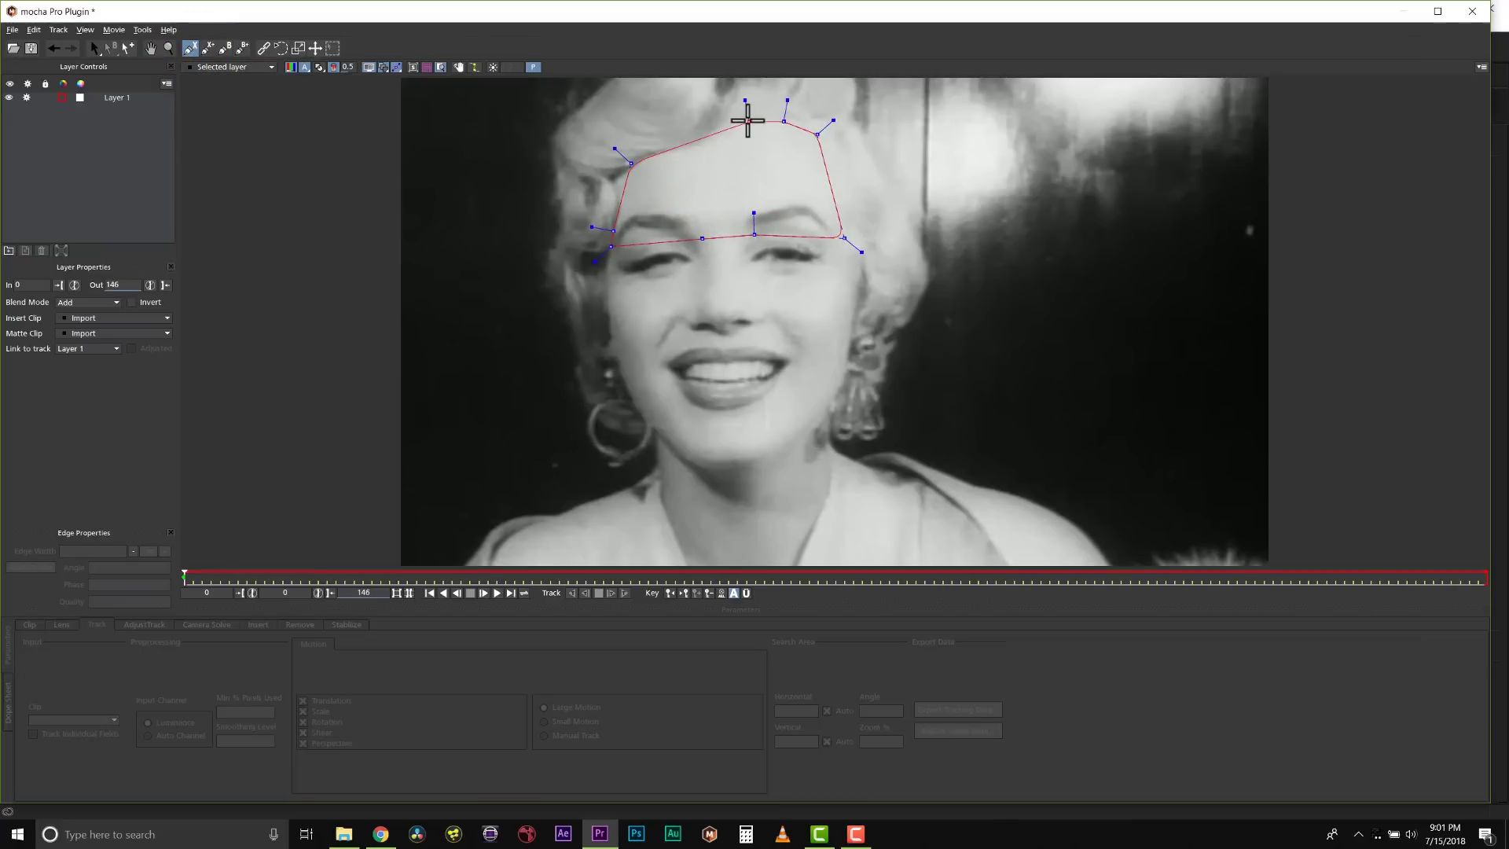
pyautogui.rightClick(749, 121)
pyautogui.moveTo(749, 120); pyautogui.dragTo(826, 123)
pyautogui.moveTo(633, 155); pyautogui.dragTo(612, 162)
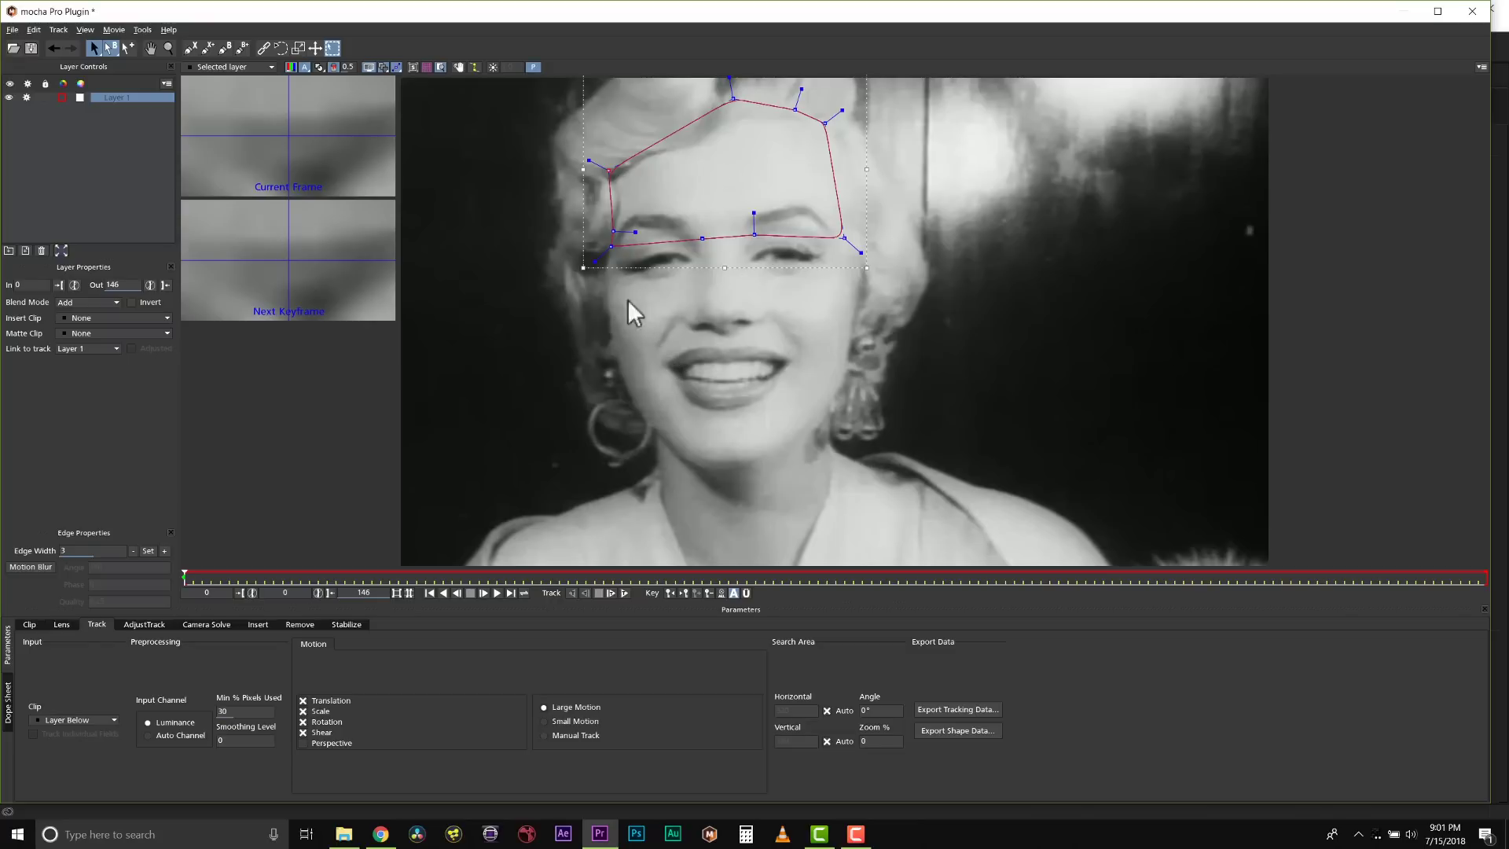
# - Track the forehead layer forward to frame 146 and return to frame 0
pyautogui.click(441, 67)
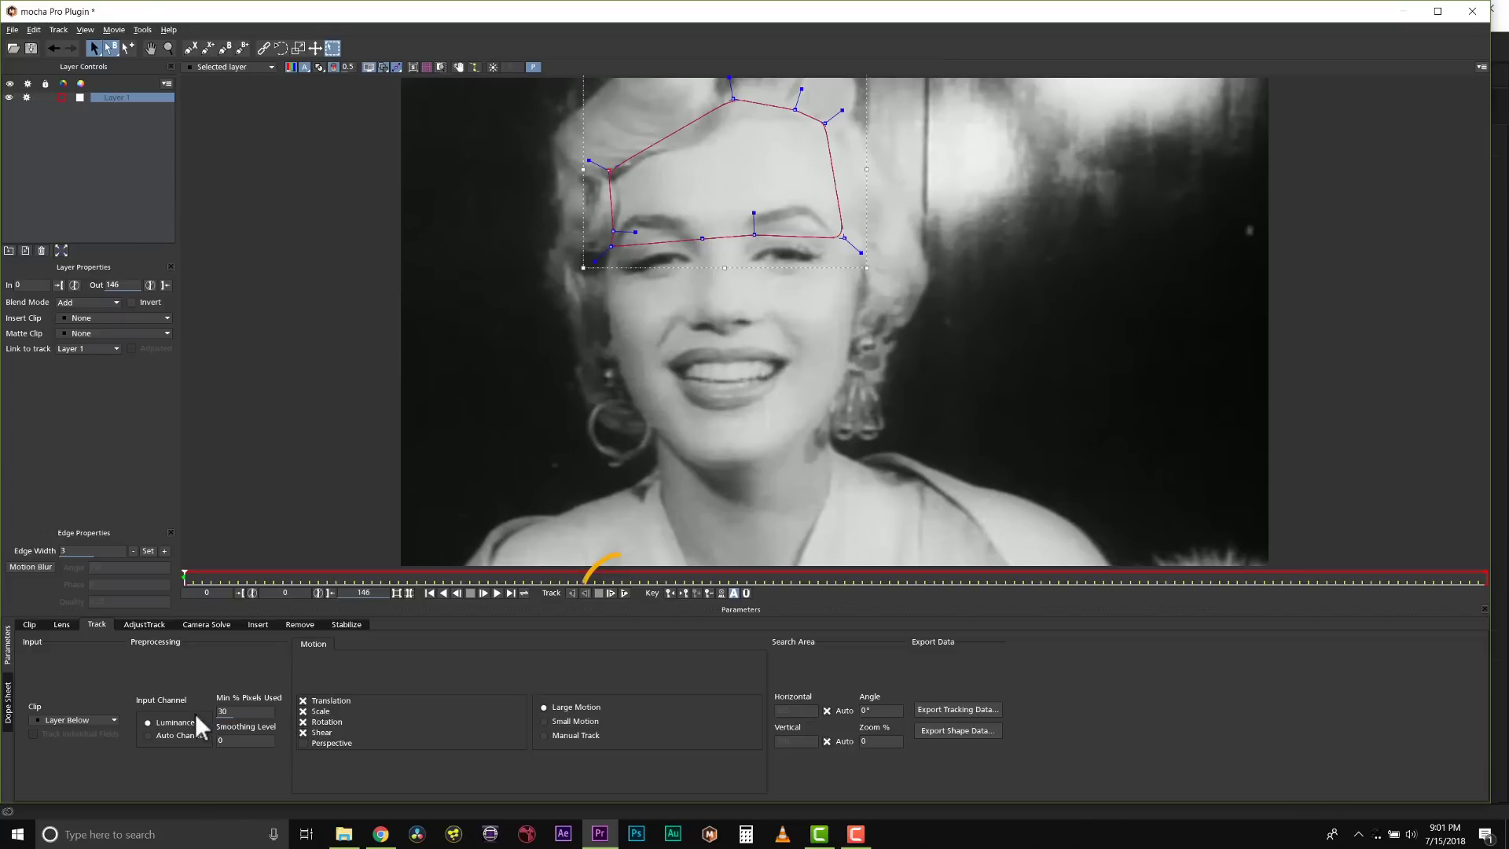
pyautogui.click(623, 594)
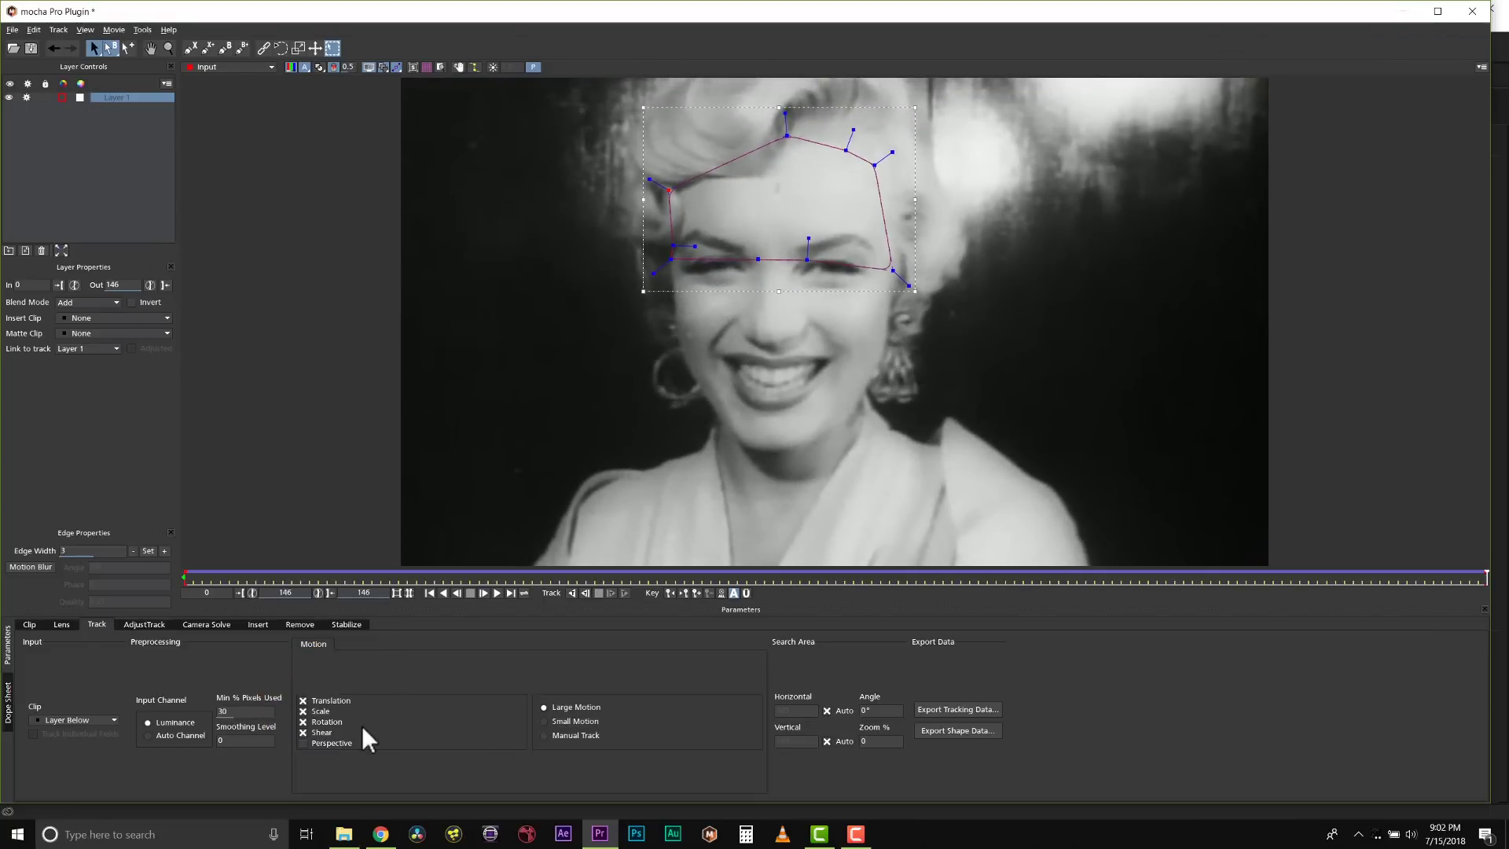
pyautogui.moveTo(1484, 576); pyautogui.dragTo(184, 586)
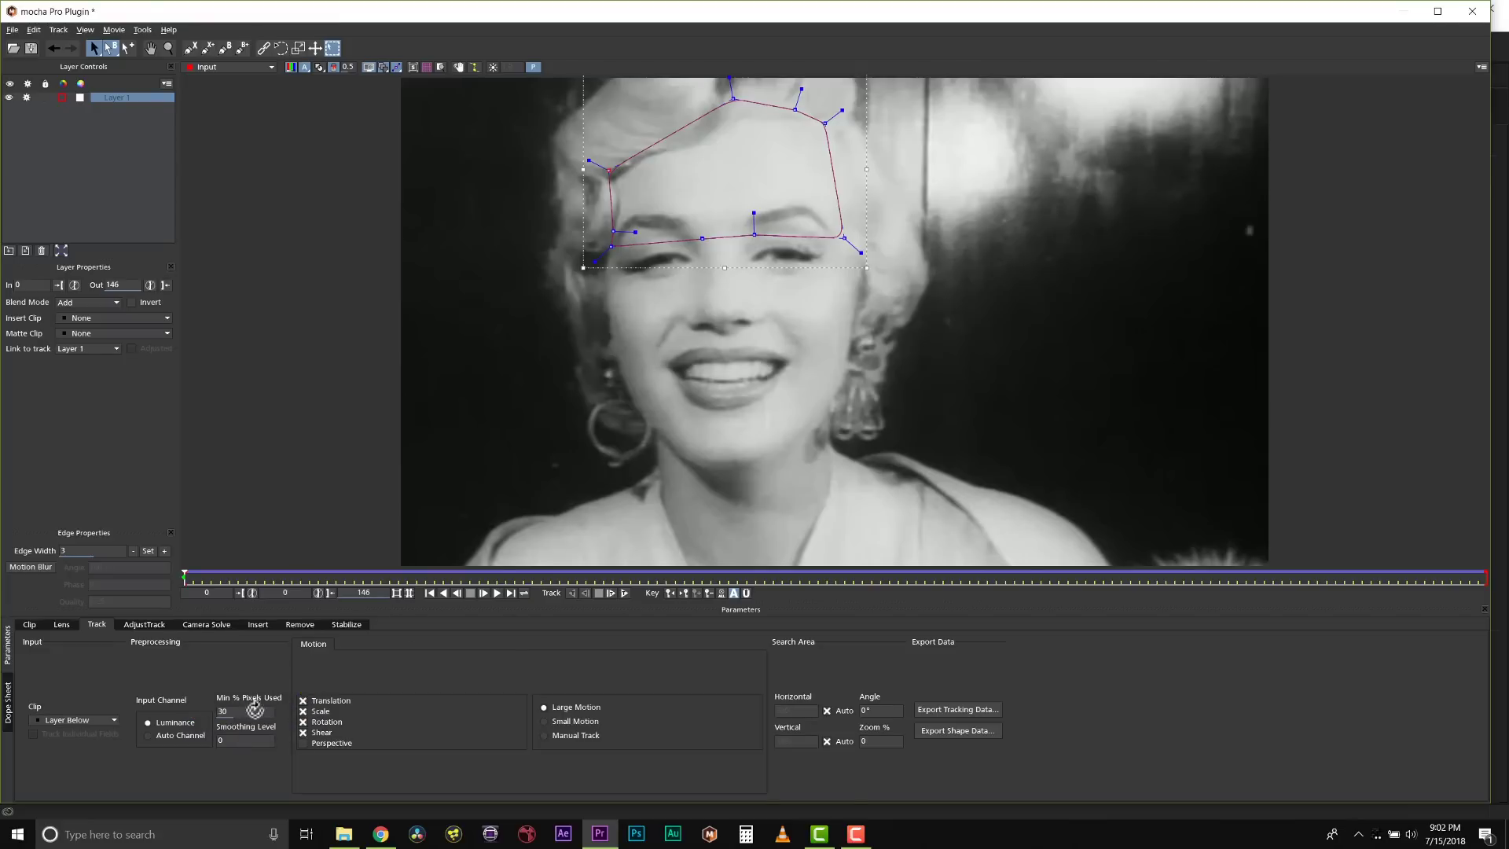
pyautogui.click(190, 48)
pyautogui.click(639, 220)
pyautogui.click(704, 217)
pyautogui.click(691, 238)
pyautogui.click(661, 236)
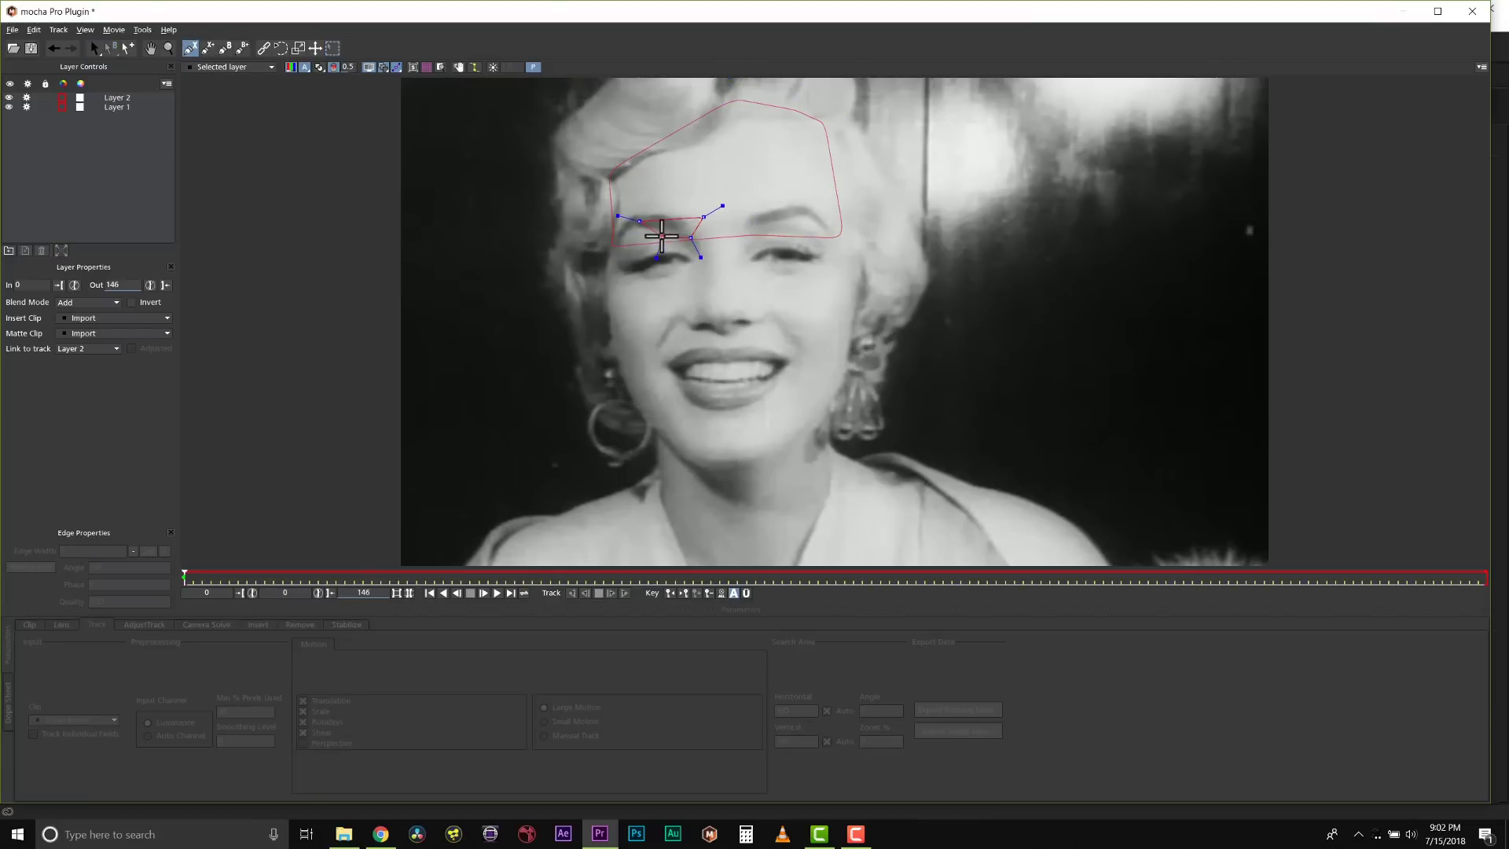
pyautogui.rightClick(662, 236)
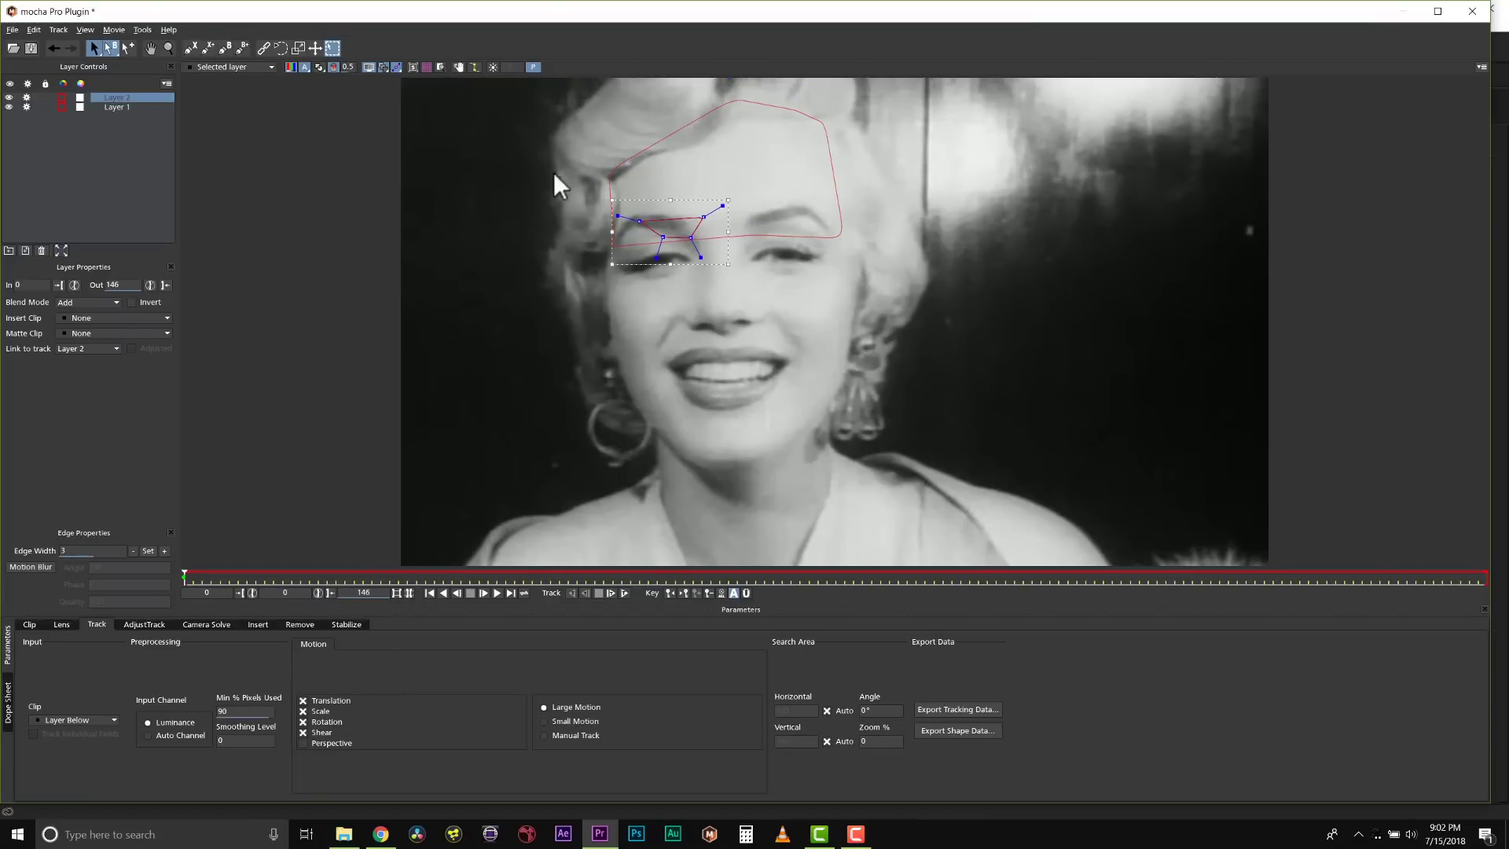
pyautogui.press('Delete')
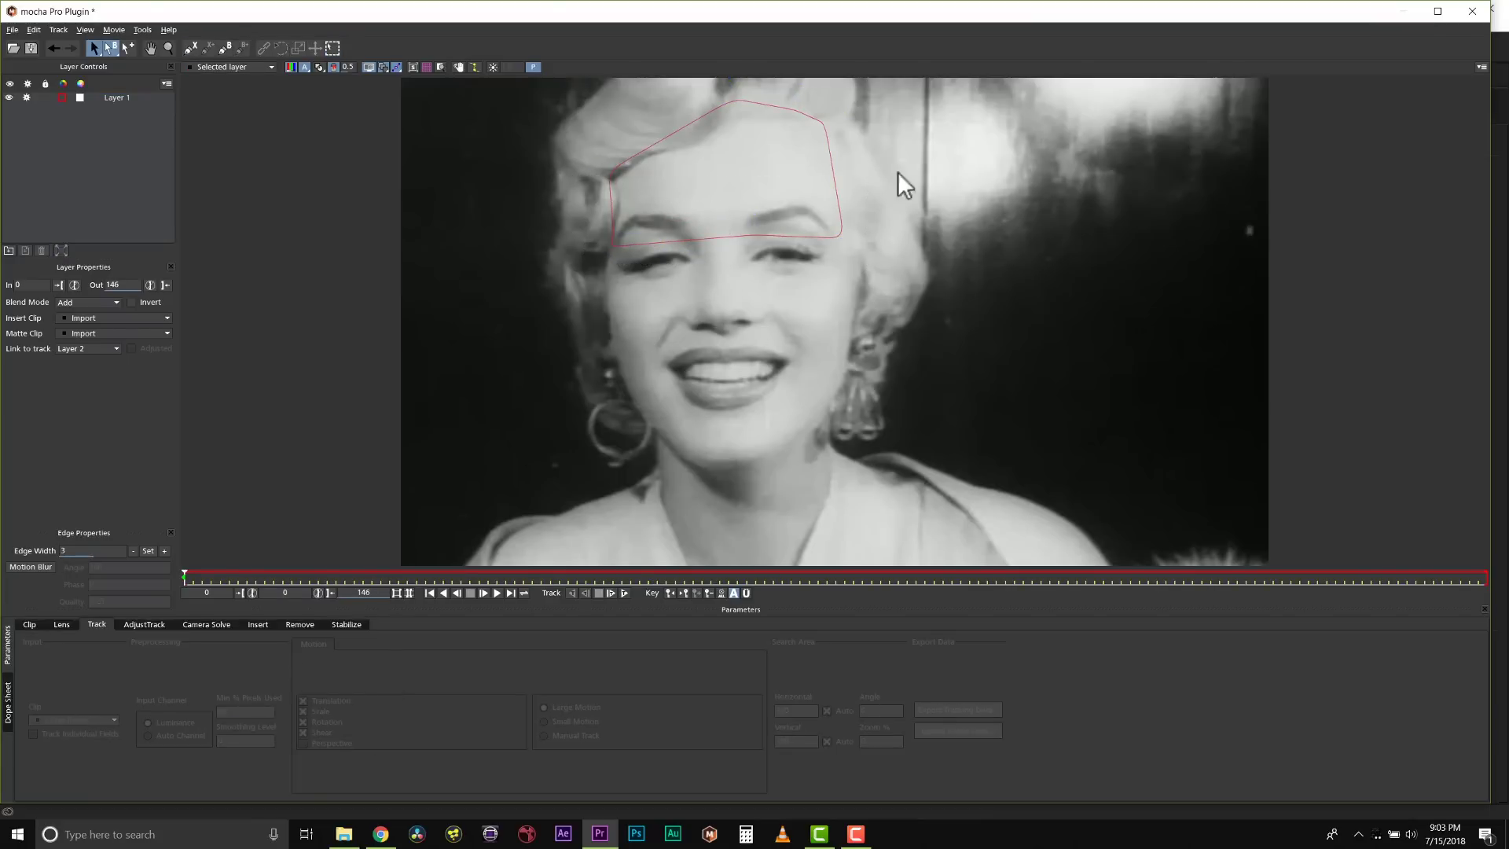
# - Rename the forehead layer "forehead track", lock it, and turn off its processing and visibility
pyautogui.click(729, 83)
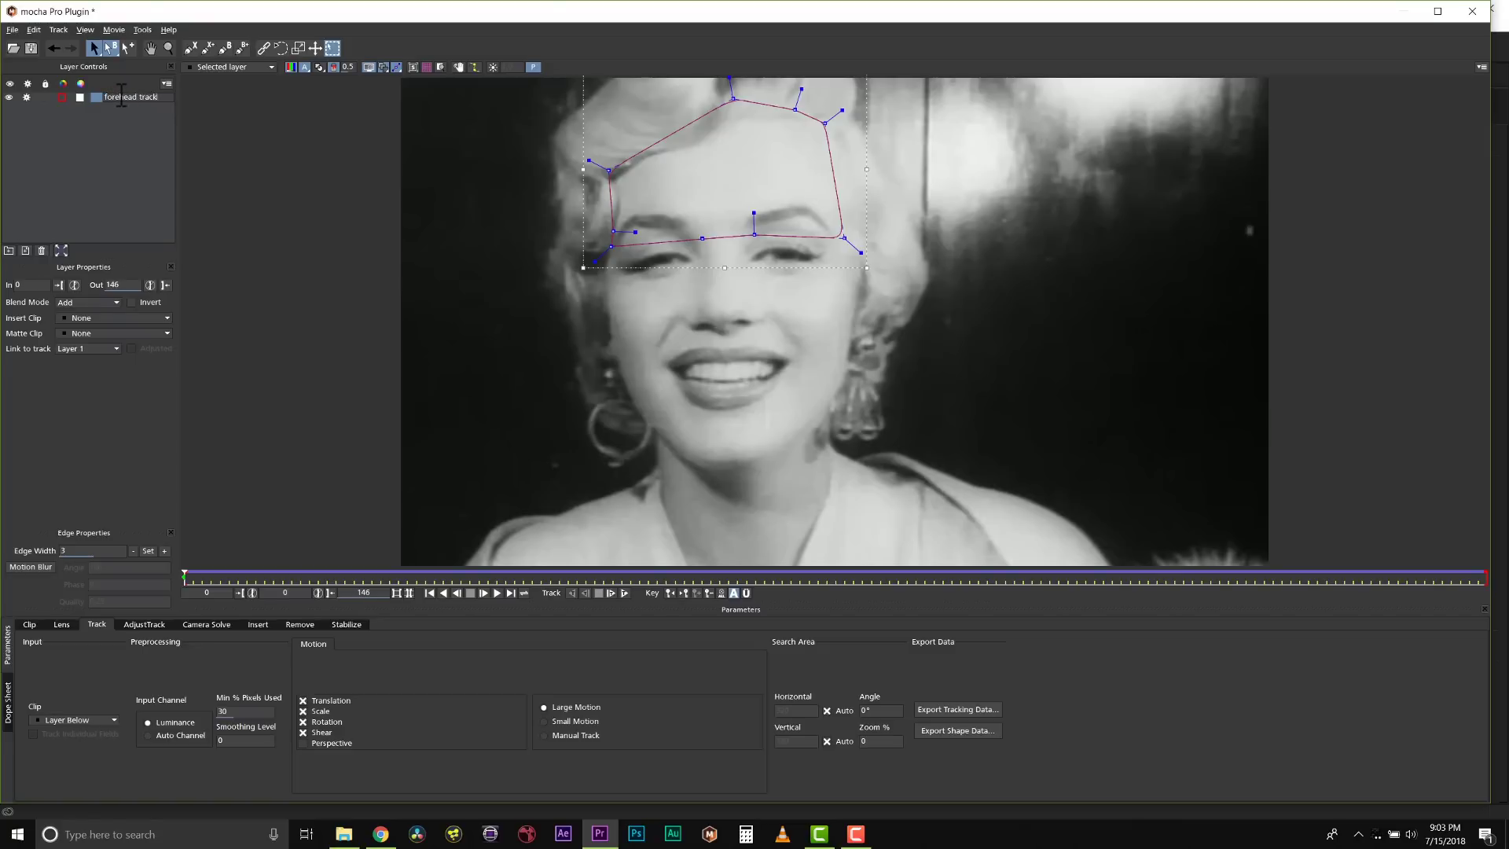
pyautogui.click(49, 102)
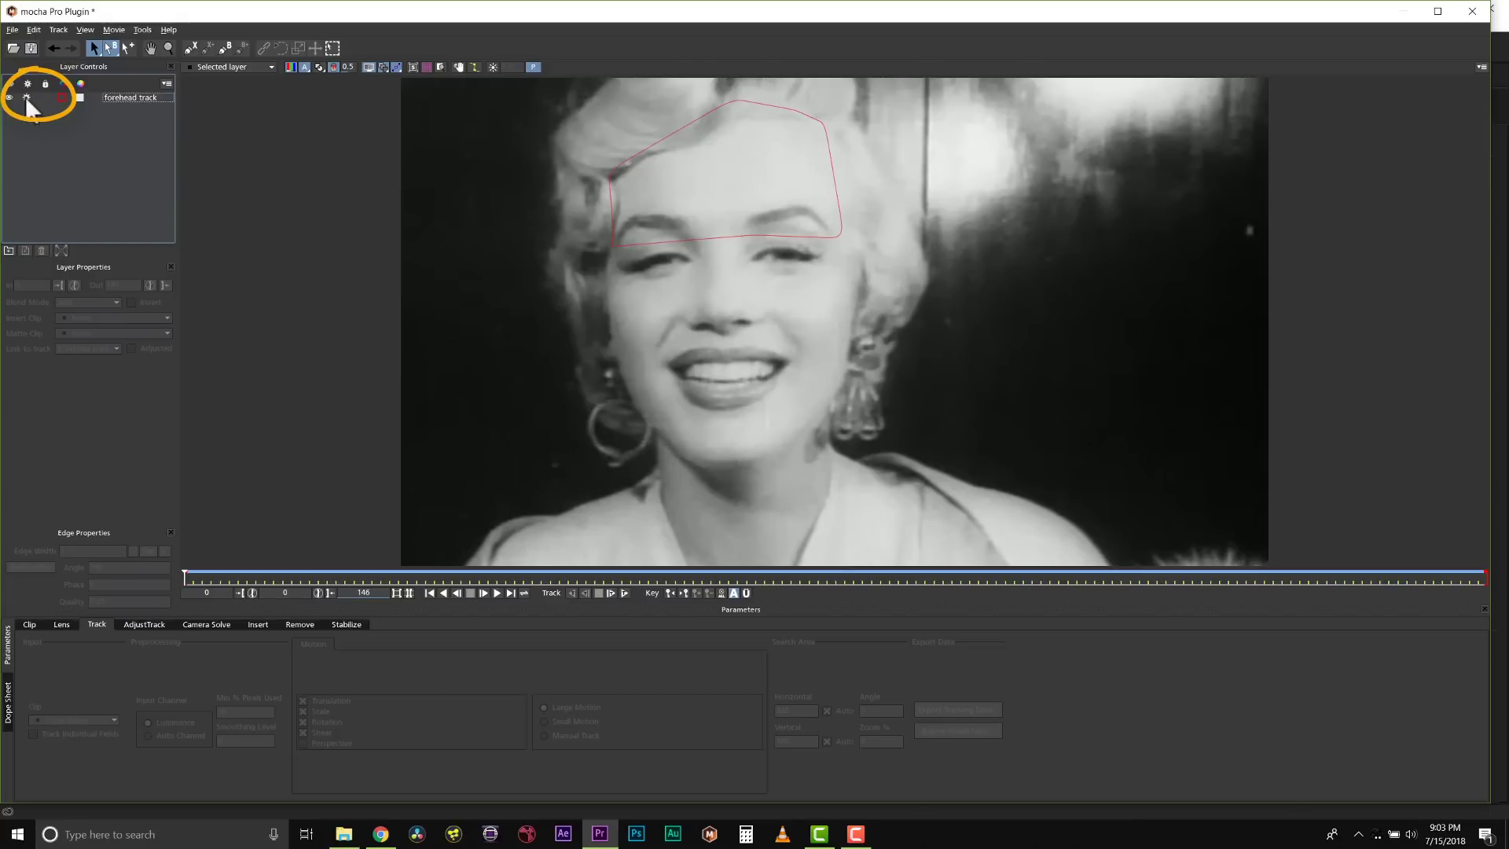
pyautogui.click(27, 97)
pyautogui.click(9, 97)
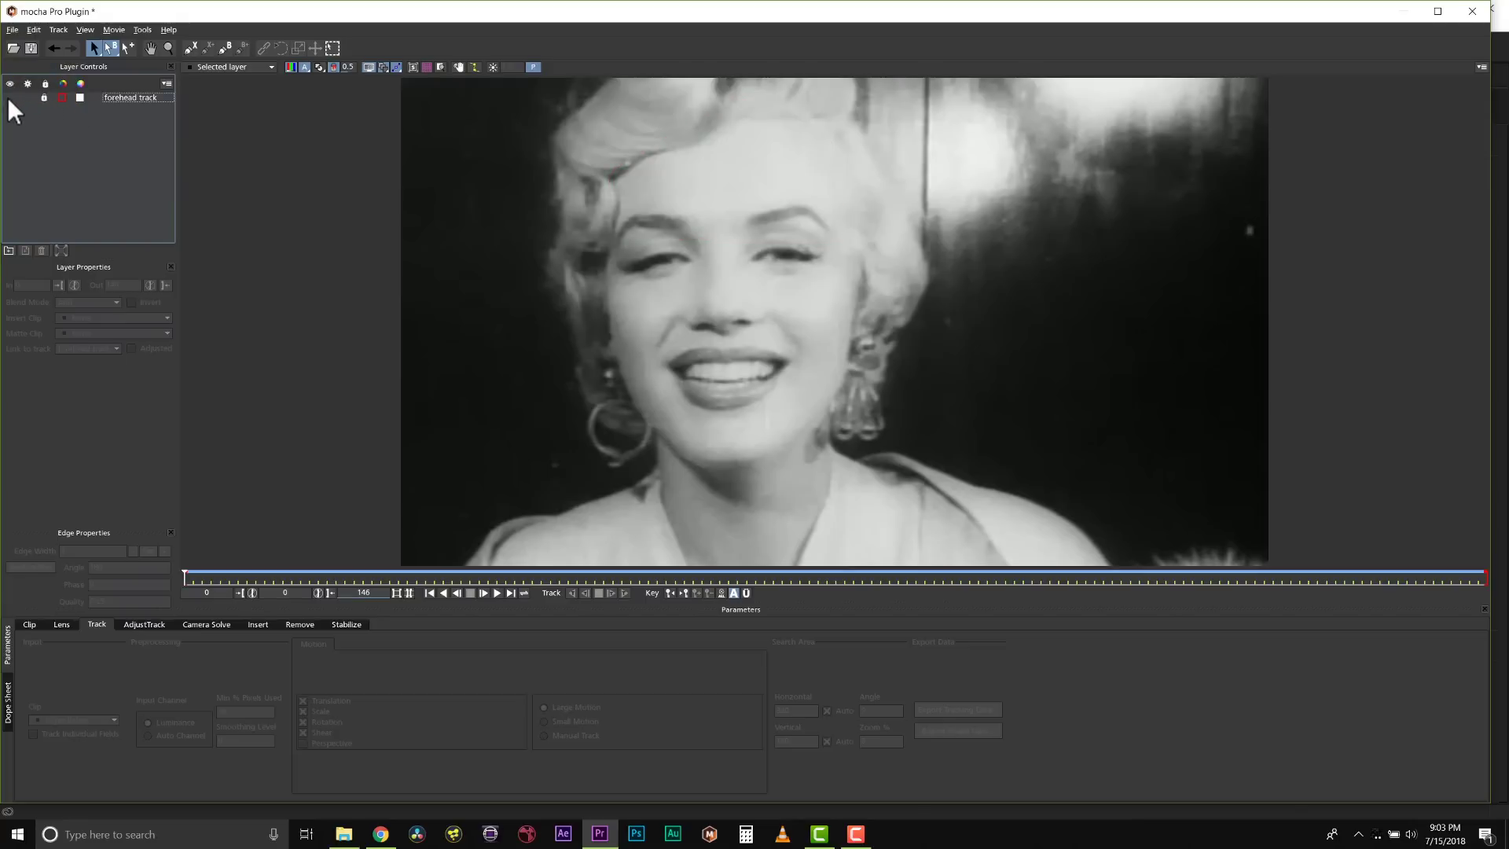
# - Draw a closed X-spline on a new layer that follows the outline of the eyebrow on the left of the face
pyautogui.click(193, 52)
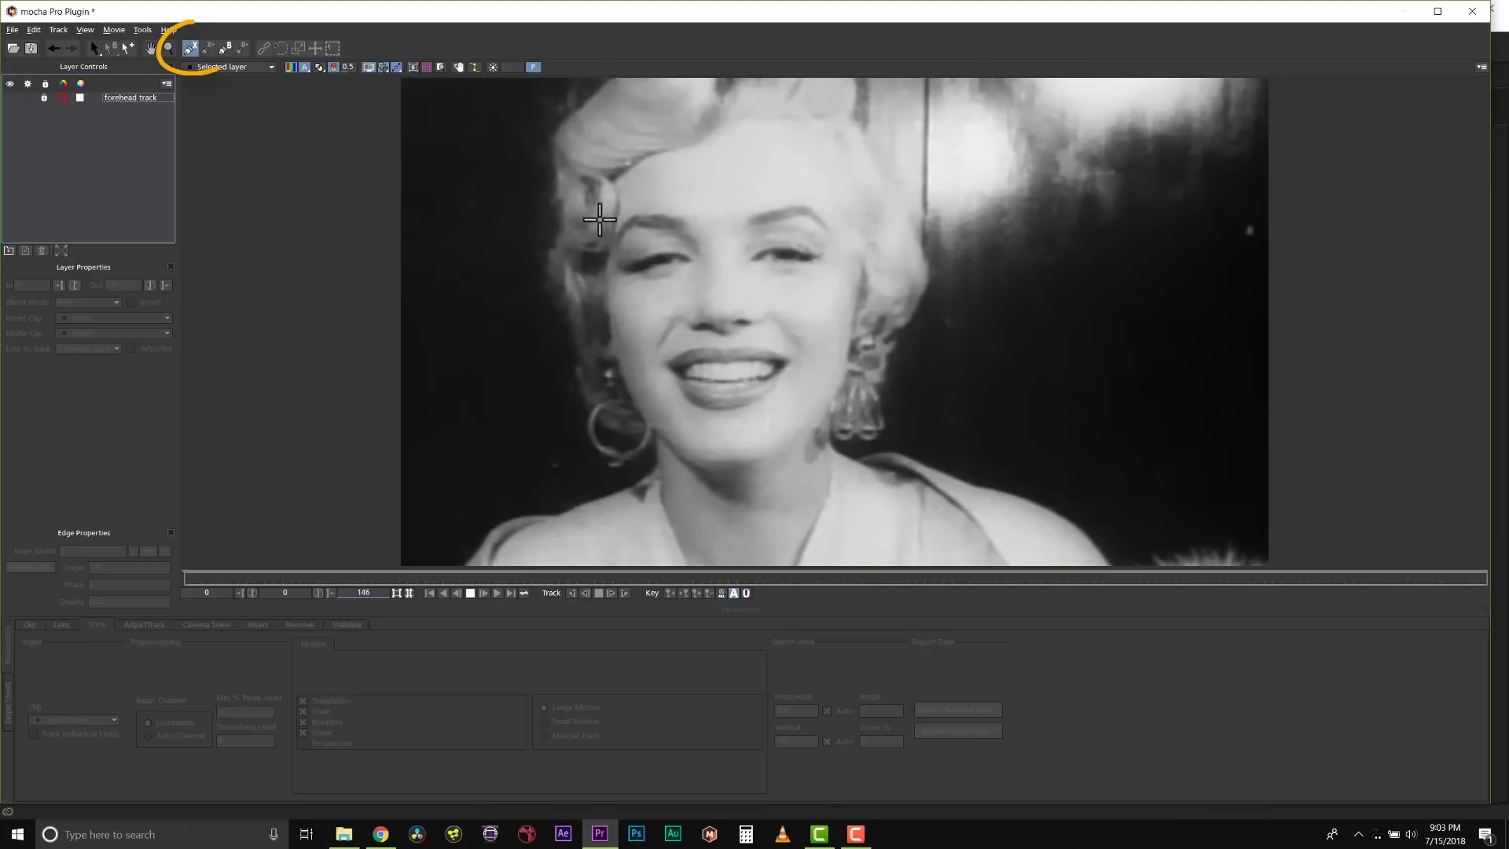
pyautogui.click(604, 269)
pyautogui.click(613, 248)
pyautogui.click(621, 223)
pyautogui.click(601, 212)
pyautogui.click(646, 190)
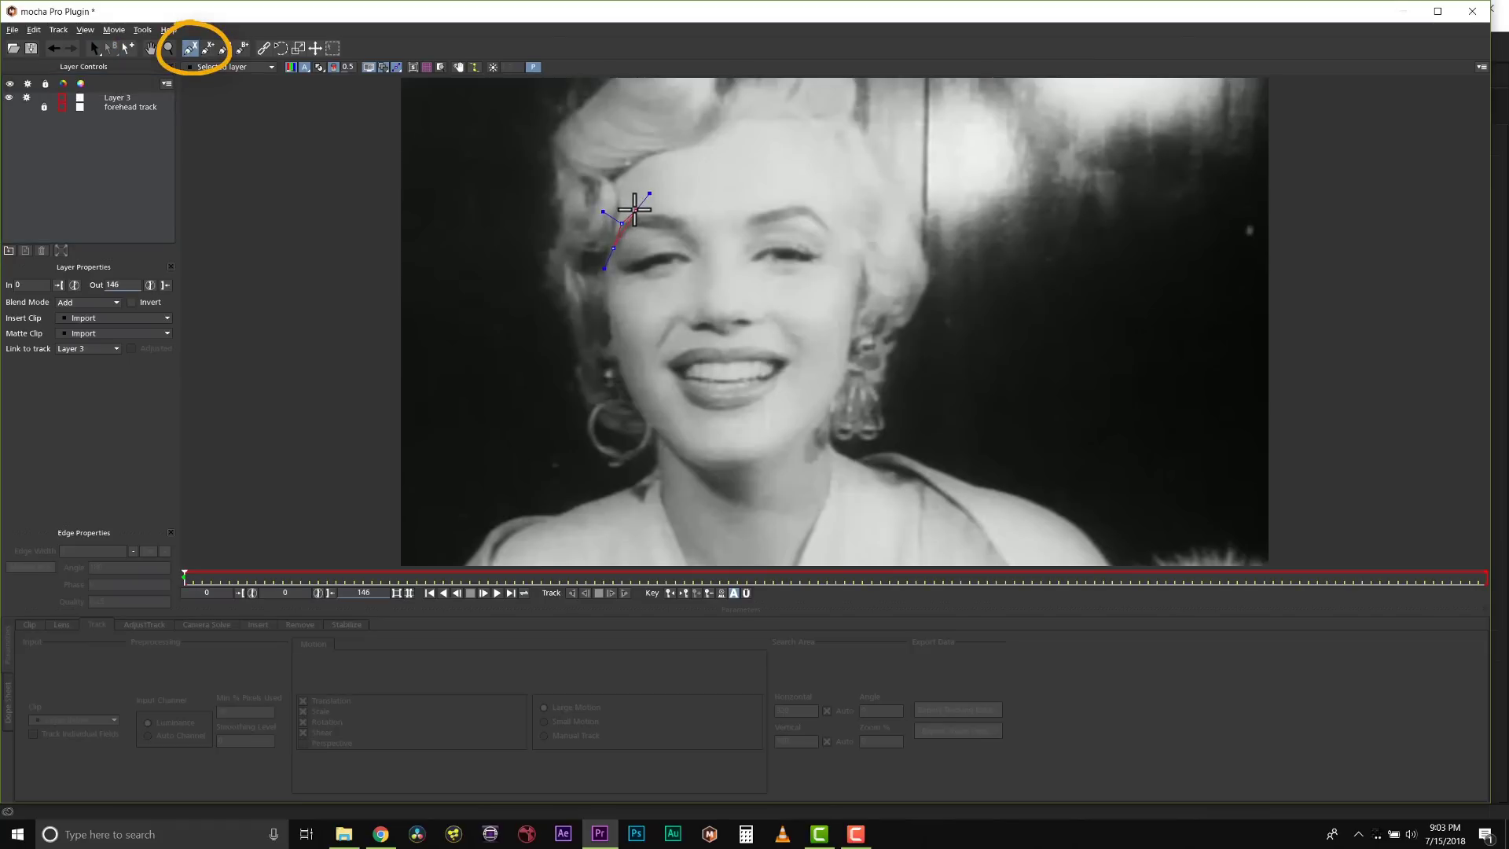
pyautogui.click(635, 211)
pyautogui.click(663, 212)
pyautogui.click(681, 214)
pyautogui.click(685, 224)
pyautogui.click(677, 227)
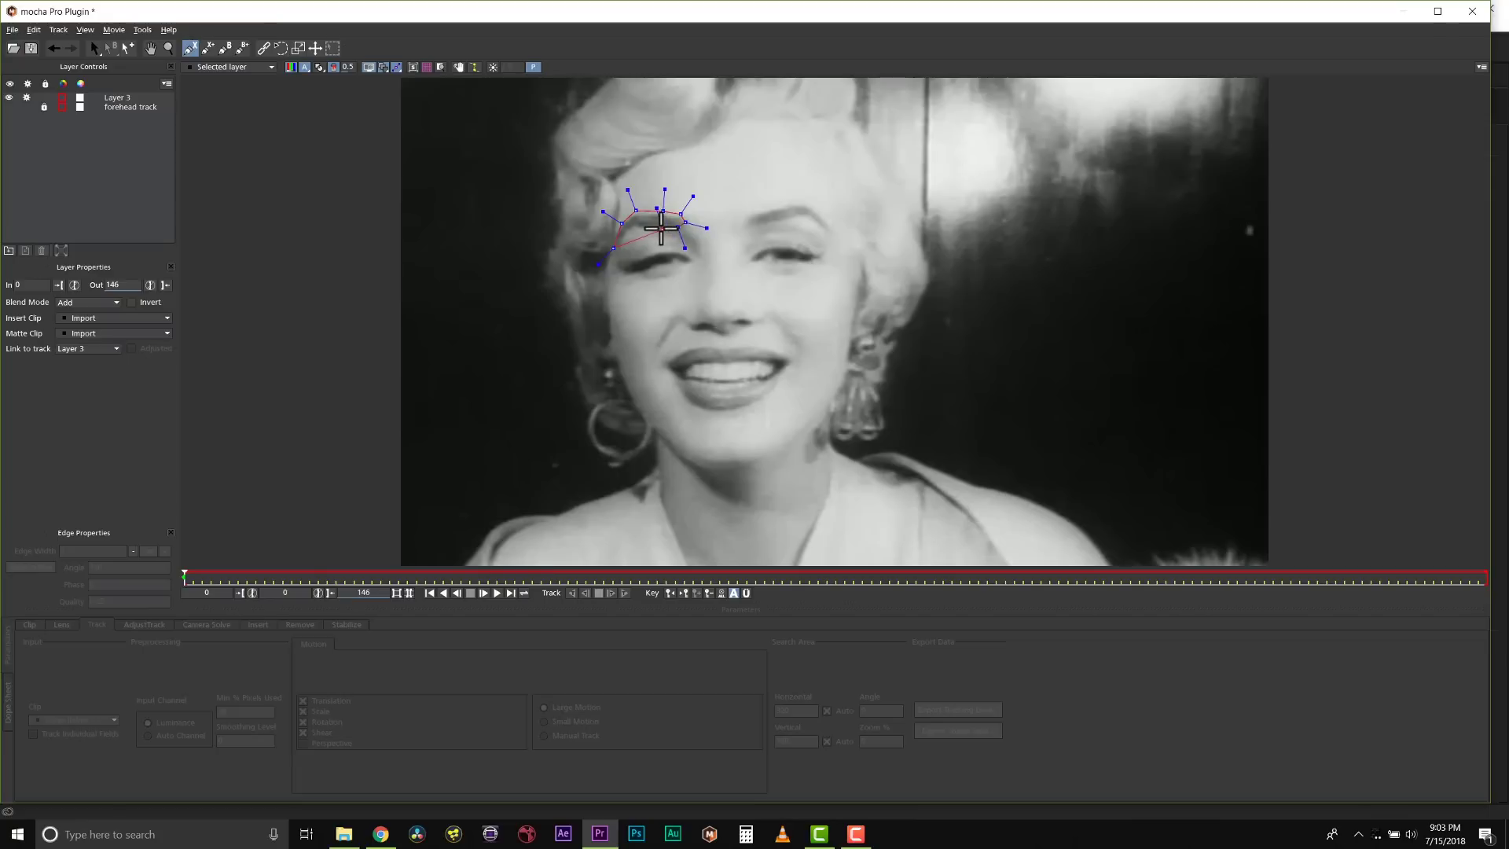
pyautogui.click(658, 229)
pyautogui.click(637, 224)
pyautogui.click(632, 229)
pyautogui.rightClick(625, 230)
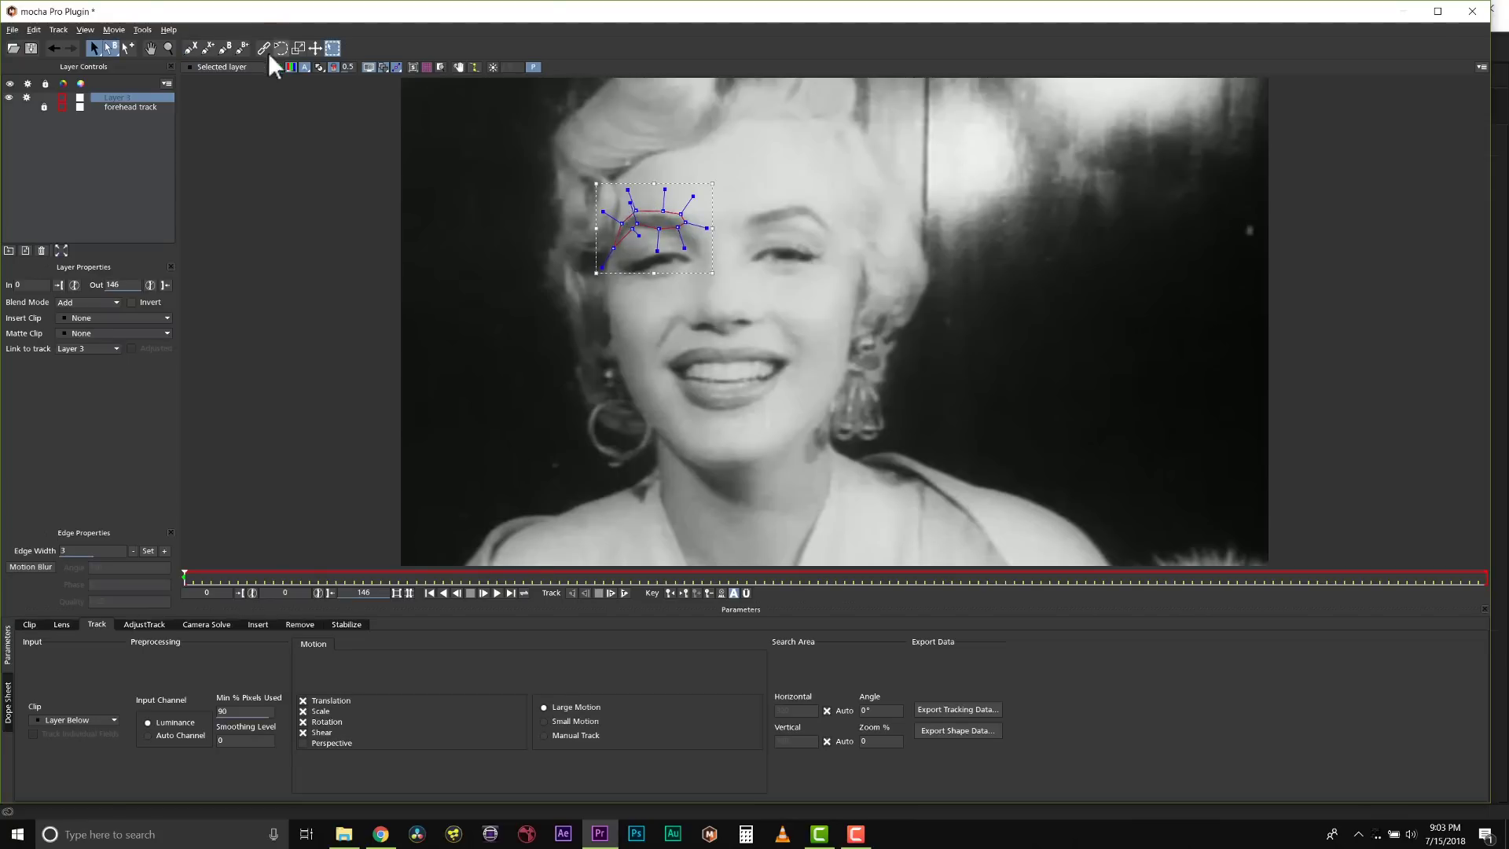
# - Add a second X-spline to the same layer, outlining the eyebrow on the right of the face
pyautogui.click(206, 48)
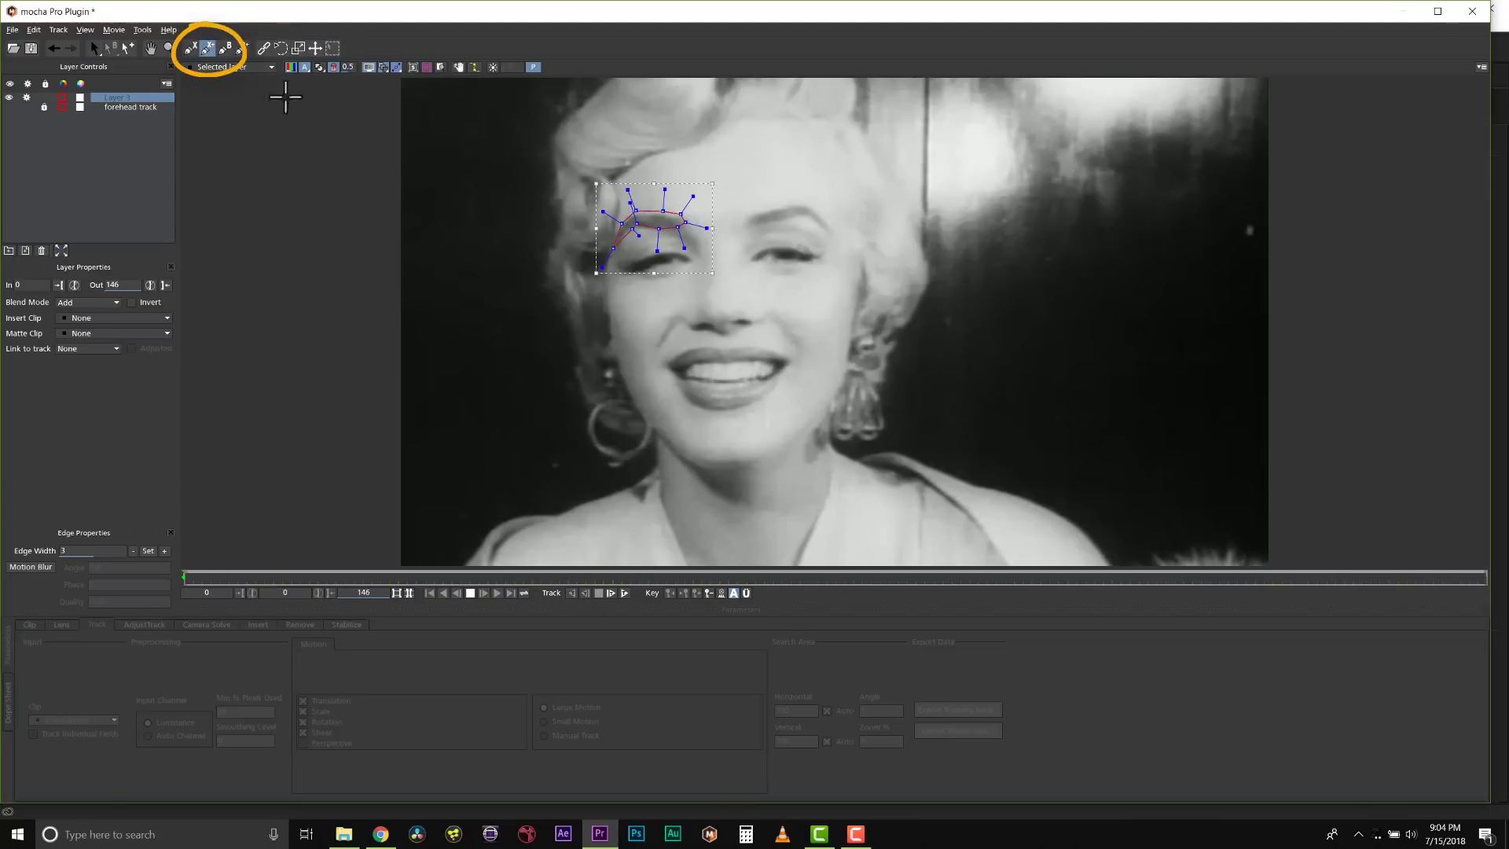
pyautogui.click(736, 193)
pyautogui.click(747, 211)
pyautogui.click(740, 242)
pyautogui.click(778, 232)
pyautogui.click(761, 224)
pyautogui.click(776, 221)
pyautogui.click(804, 215)
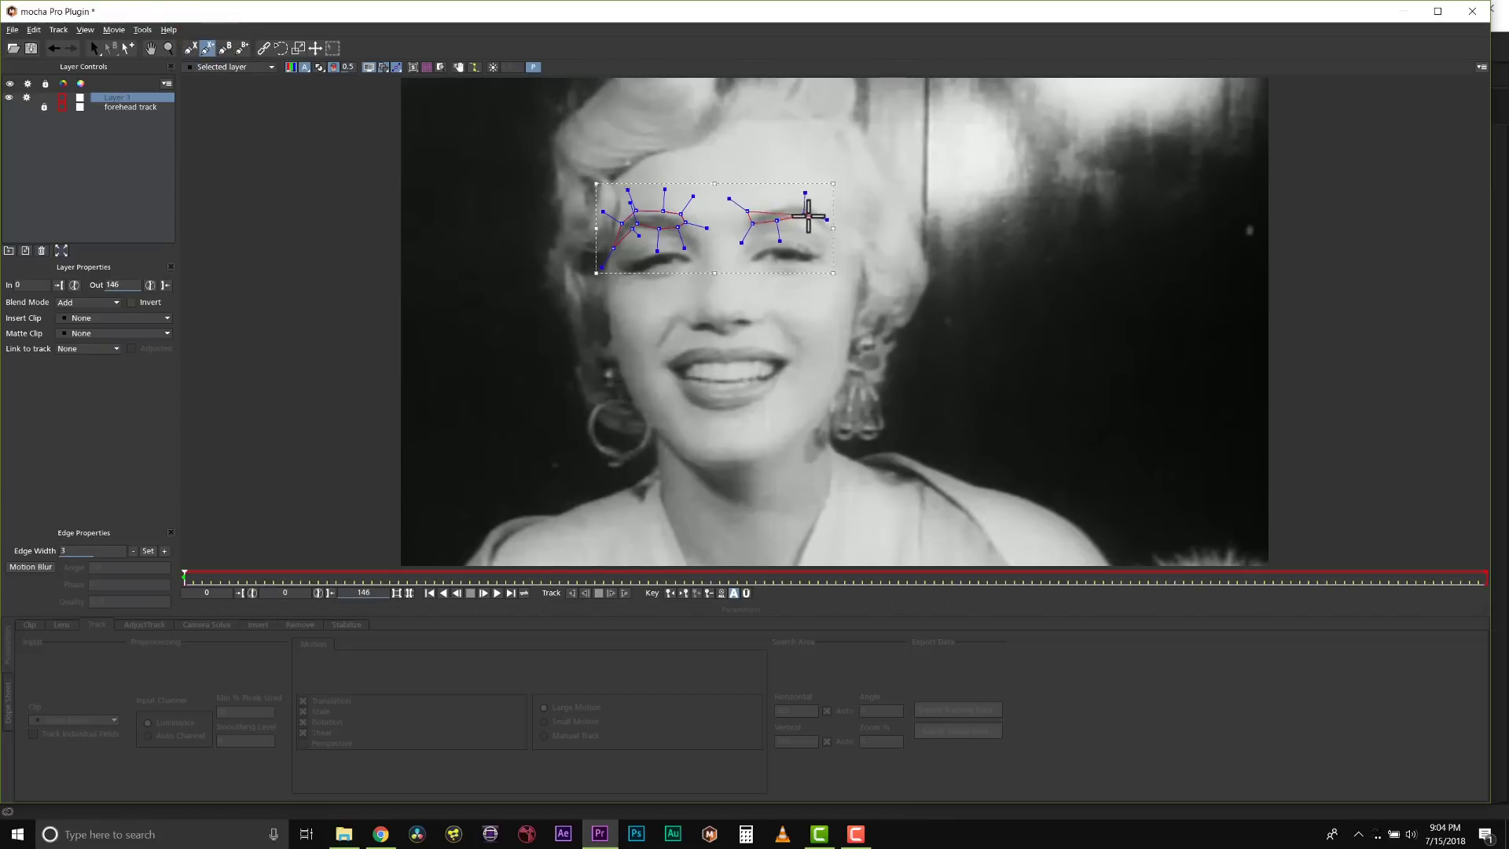
pyautogui.click(838, 239)
pyautogui.click(826, 222)
pyautogui.click(806, 203)
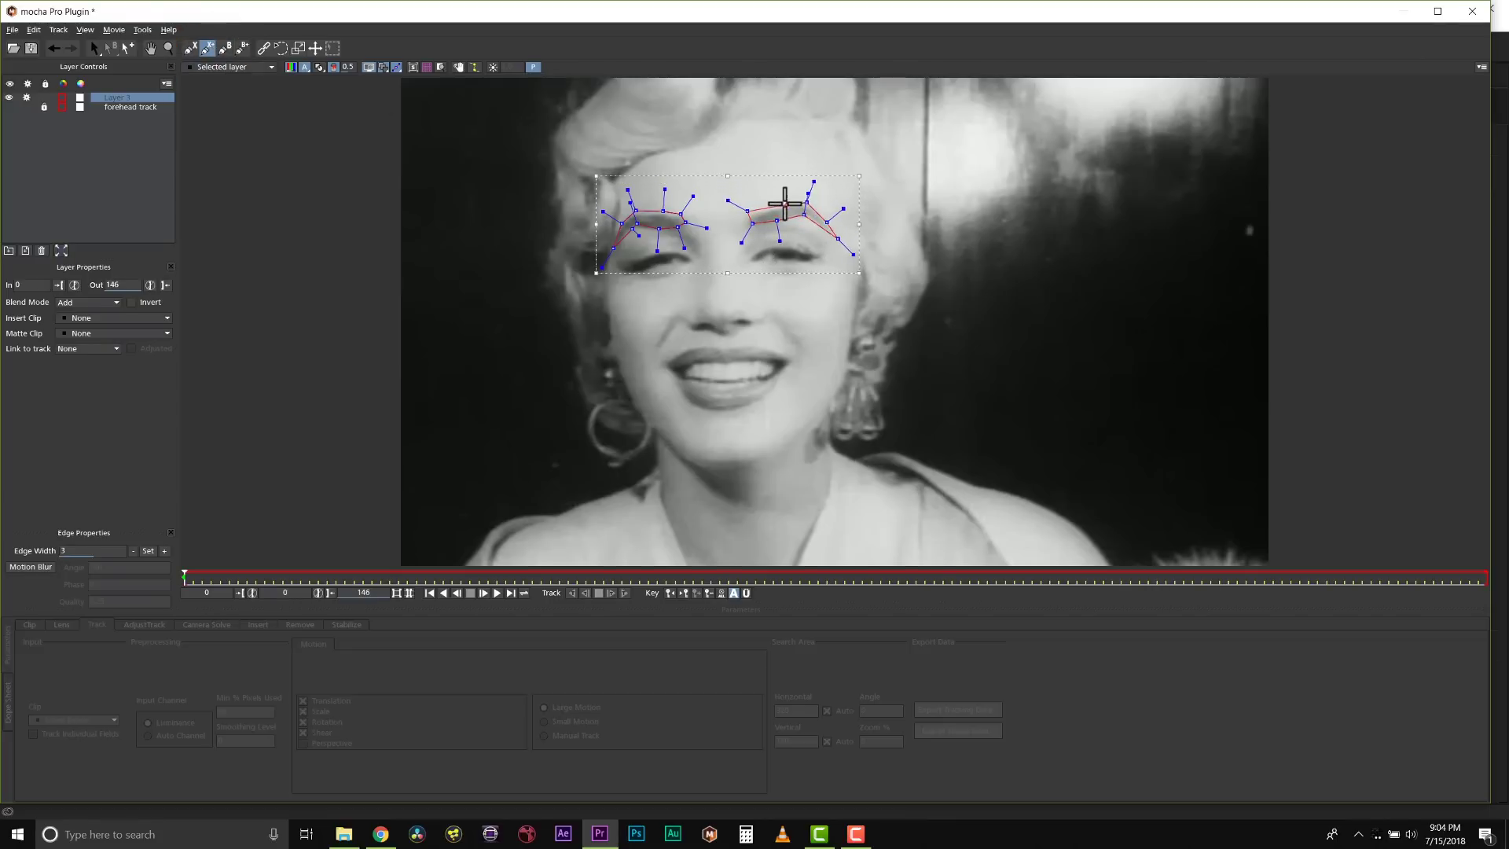
pyautogui.click(785, 204)
pyautogui.rightClick(766, 206)
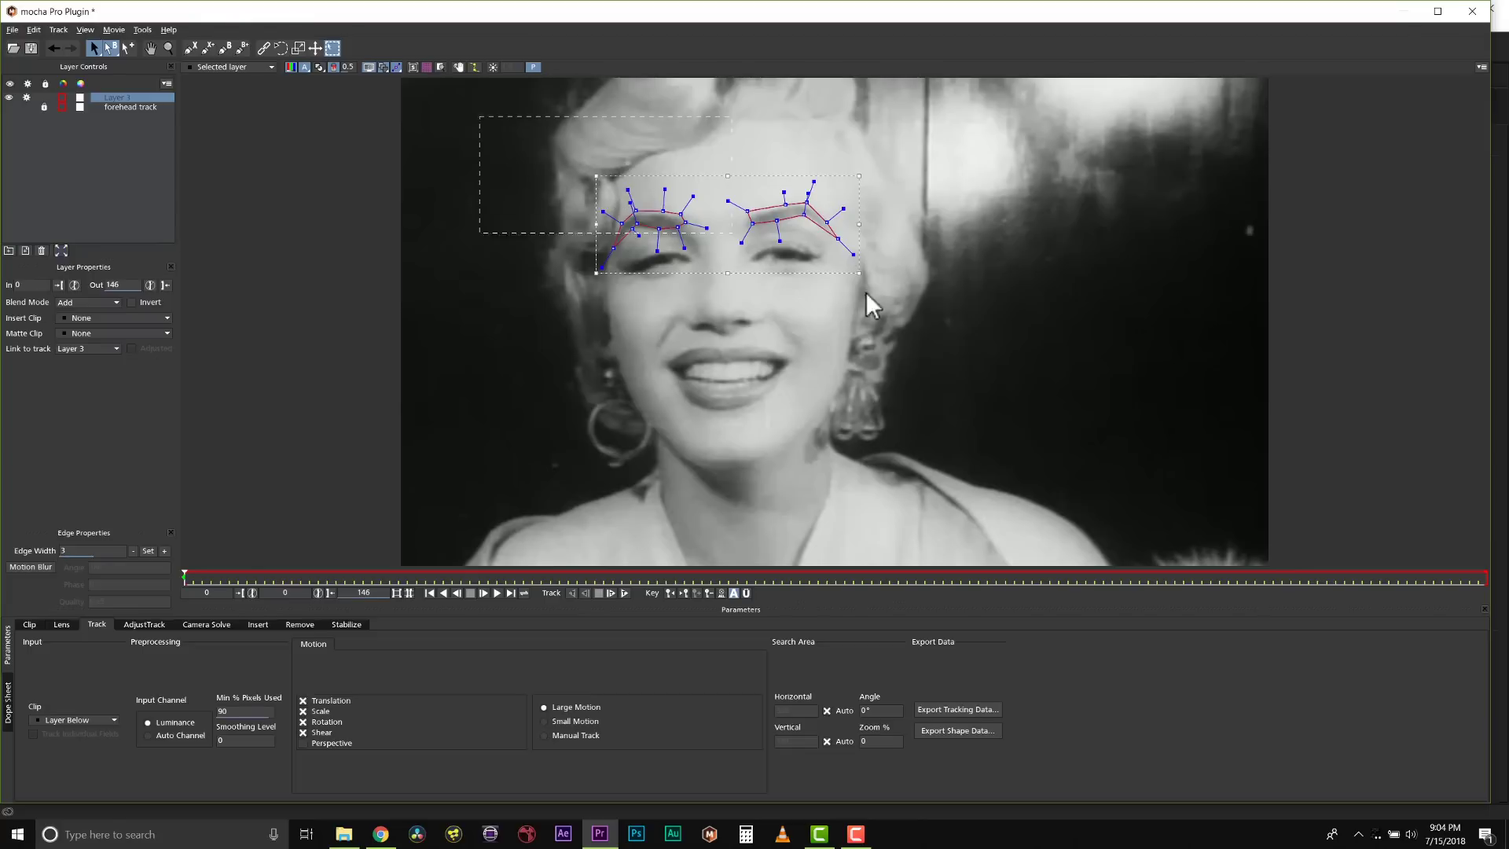
# - Refine the control points and curve tension of both eyebrow splines so they fit the eyebrows closely at frame 0
pyautogui.moveTo(951, 332); pyautogui.dragTo(948, 328)
pyautogui.moveTo(843, 208); pyautogui.dragTo(857, 258)
pyautogui.click(795, 258)
pyautogui.moveTo(738, 207); pyautogui.dragTo(693, 217)
pyautogui.moveTo(680, 215); pyautogui.dragTo(719, 212)
pyautogui.moveTo(680, 235); pyautogui.dragTo(601, 273)
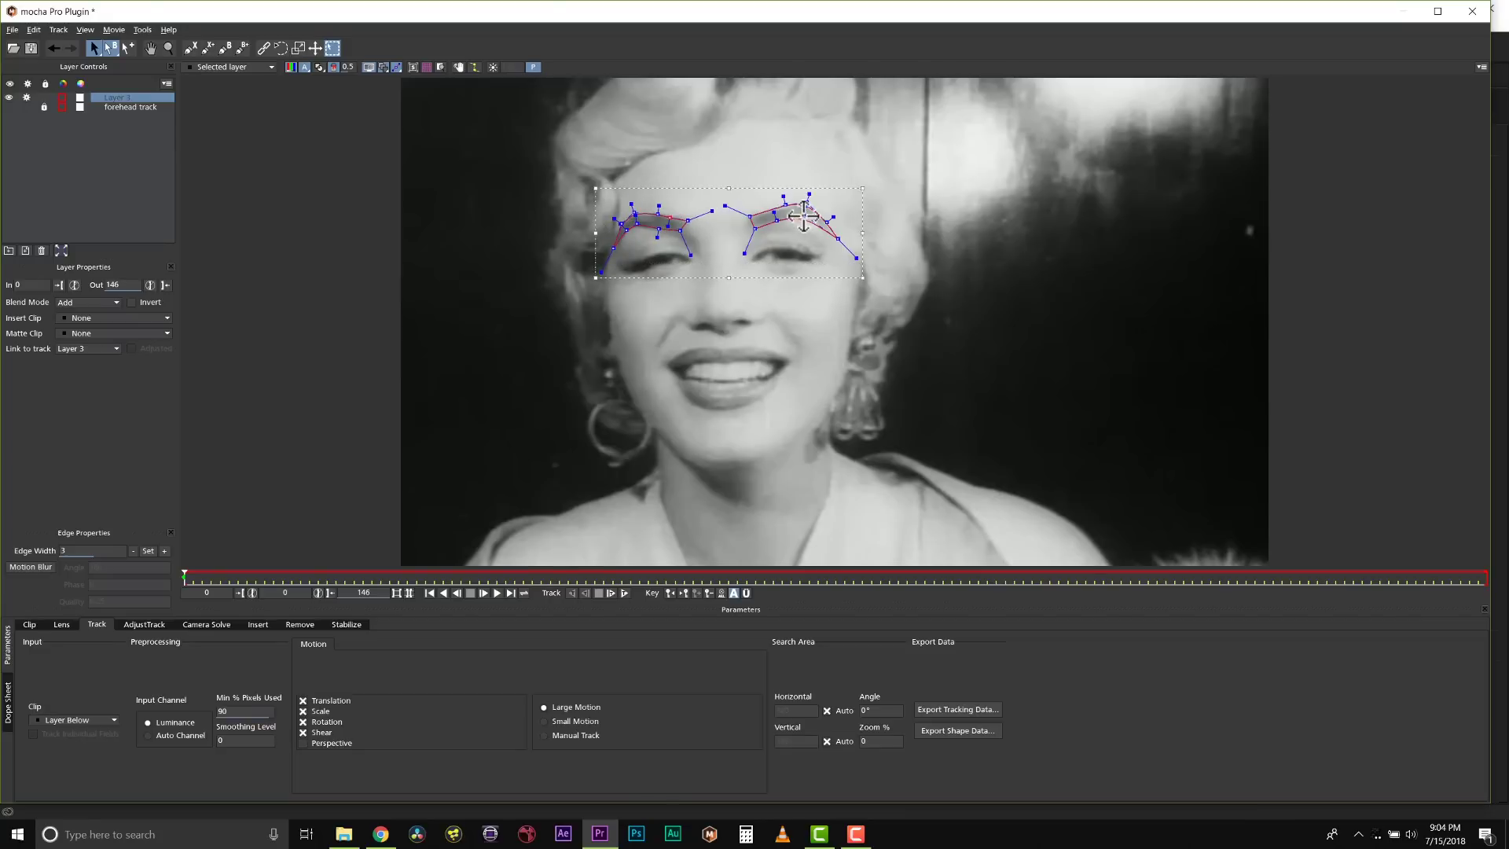
# - Rename the eyebrow layer "eyebrow roto" and link it to the forehead track
pyautogui.doubleClick(127, 95)
pyautogui.write('eyebrow')
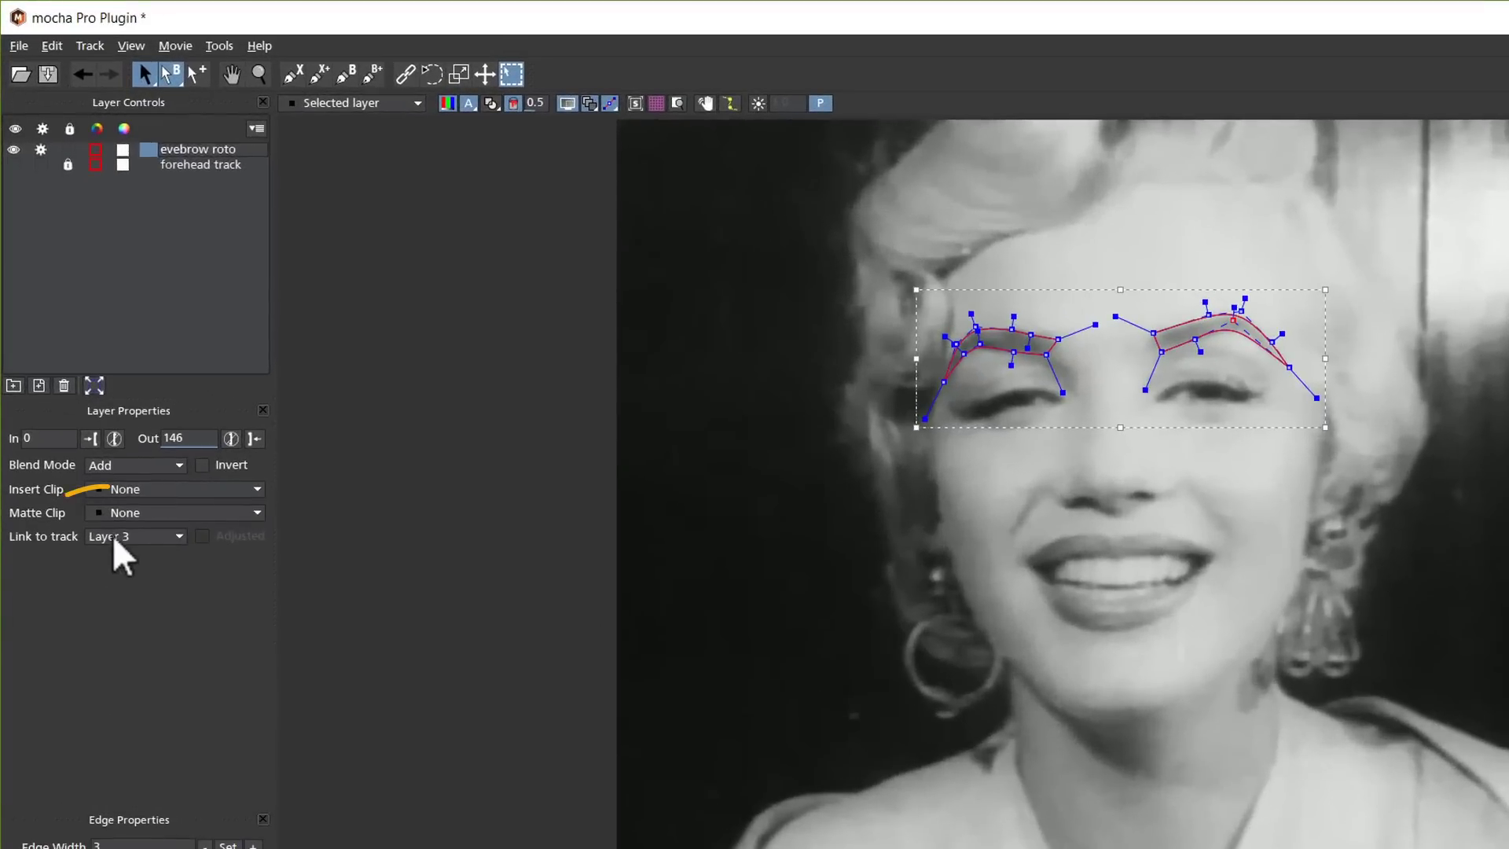
pyautogui.click(80, 348)
pyautogui.click(134, 581)
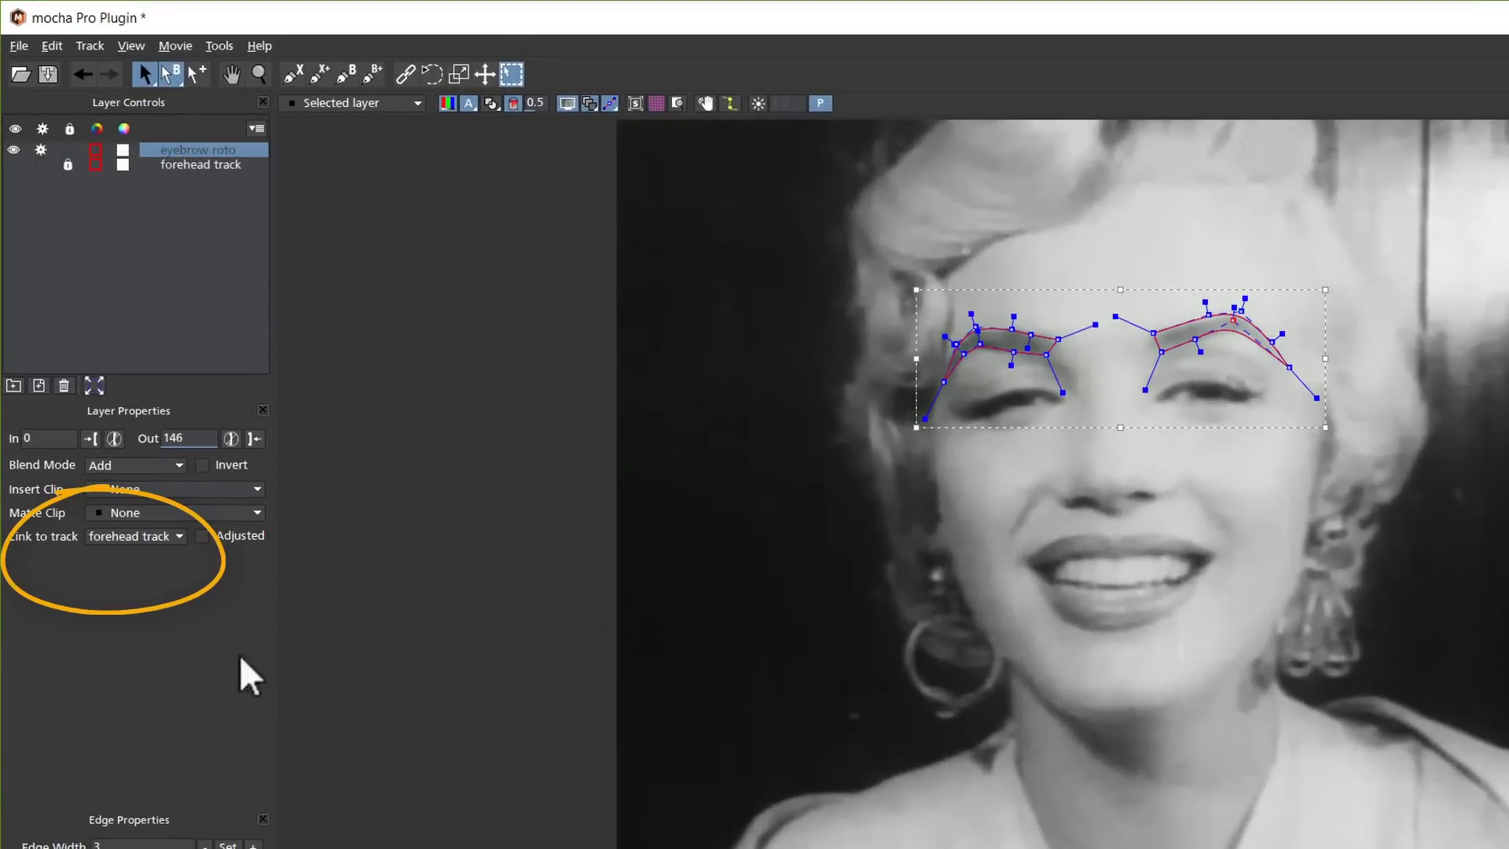
# - Reposition the eyebrow spline points at frame 146 to match the eyebrows
pyautogui.moveTo(337, 714); pyautogui.dragTo(1187, 554)
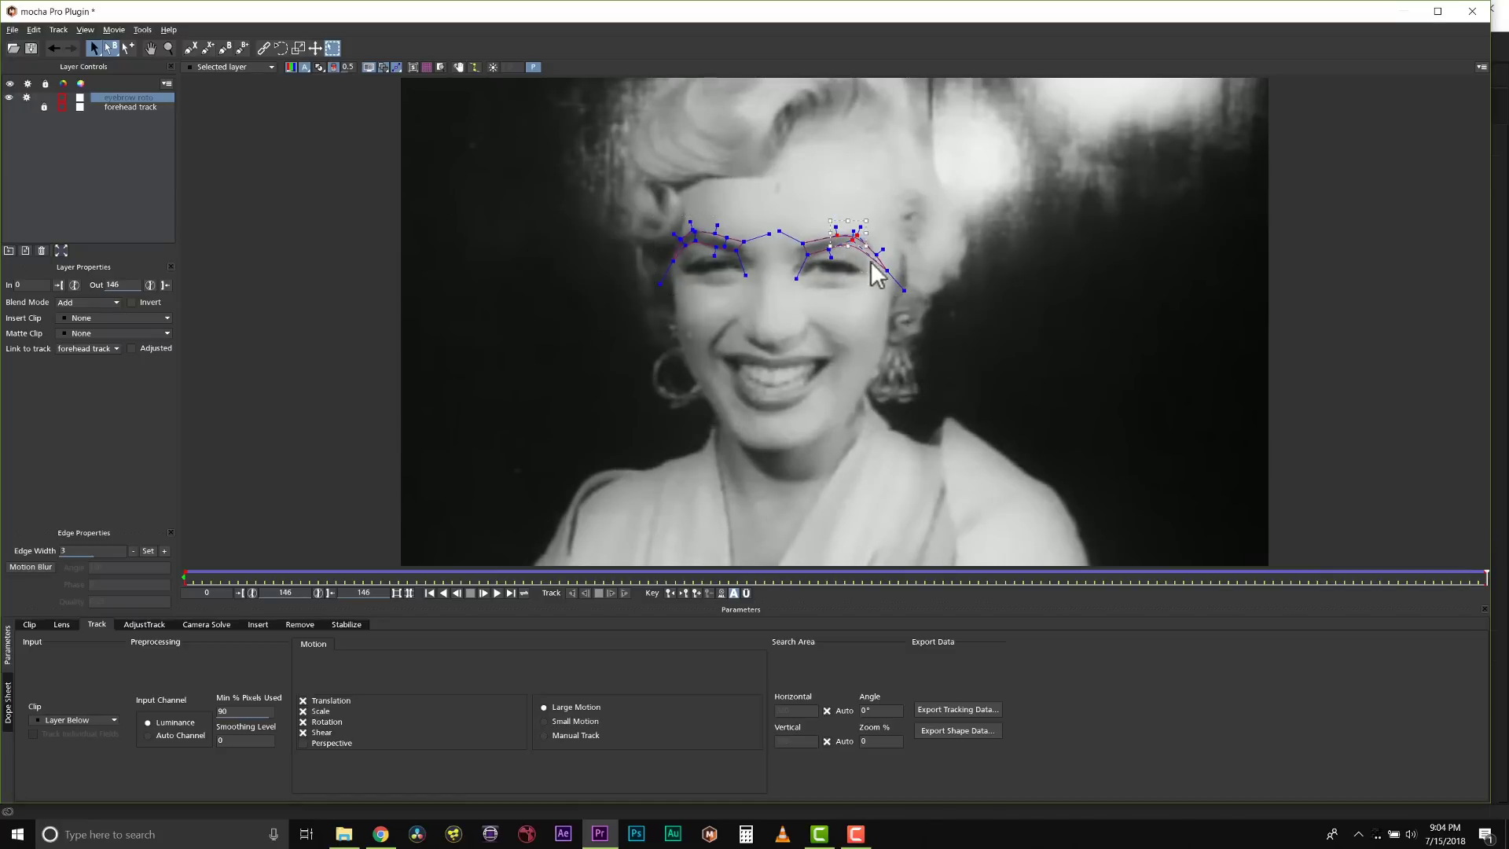
pyautogui.moveTo(856, 234); pyautogui.dragTo(862, 232)
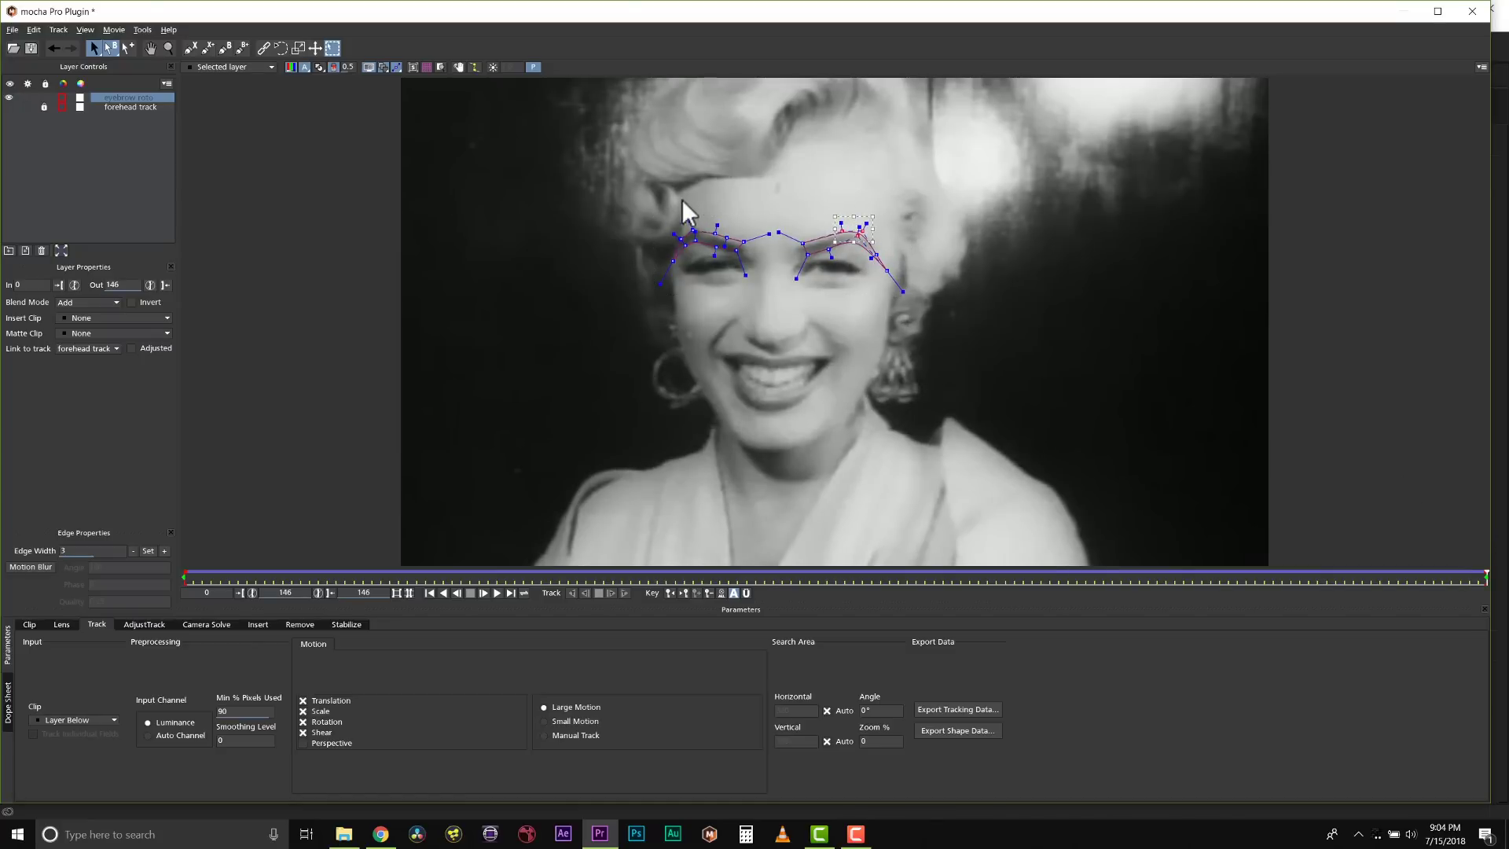
pyautogui.moveTo(759, 263); pyautogui.dragTo(665, 214)
pyautogui.click(802, 243)
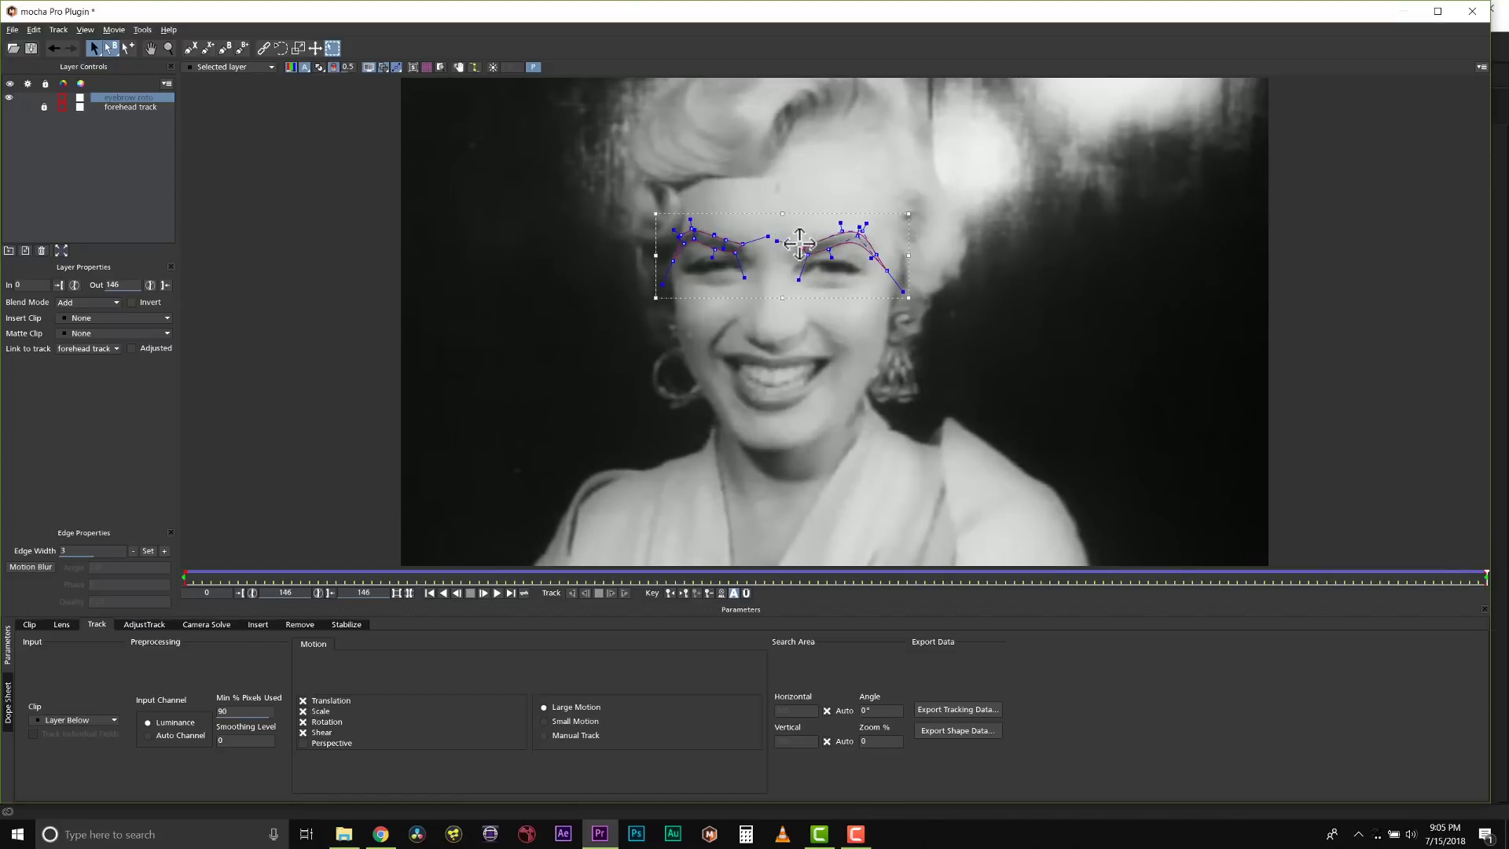
# - Reposition the eyebrow spline points at frame 77 to match both eyebrows, and check the shapes through to frame 146
pyautogui.moveTo(1484, 580); pyautogui.dragTo(872, 566)
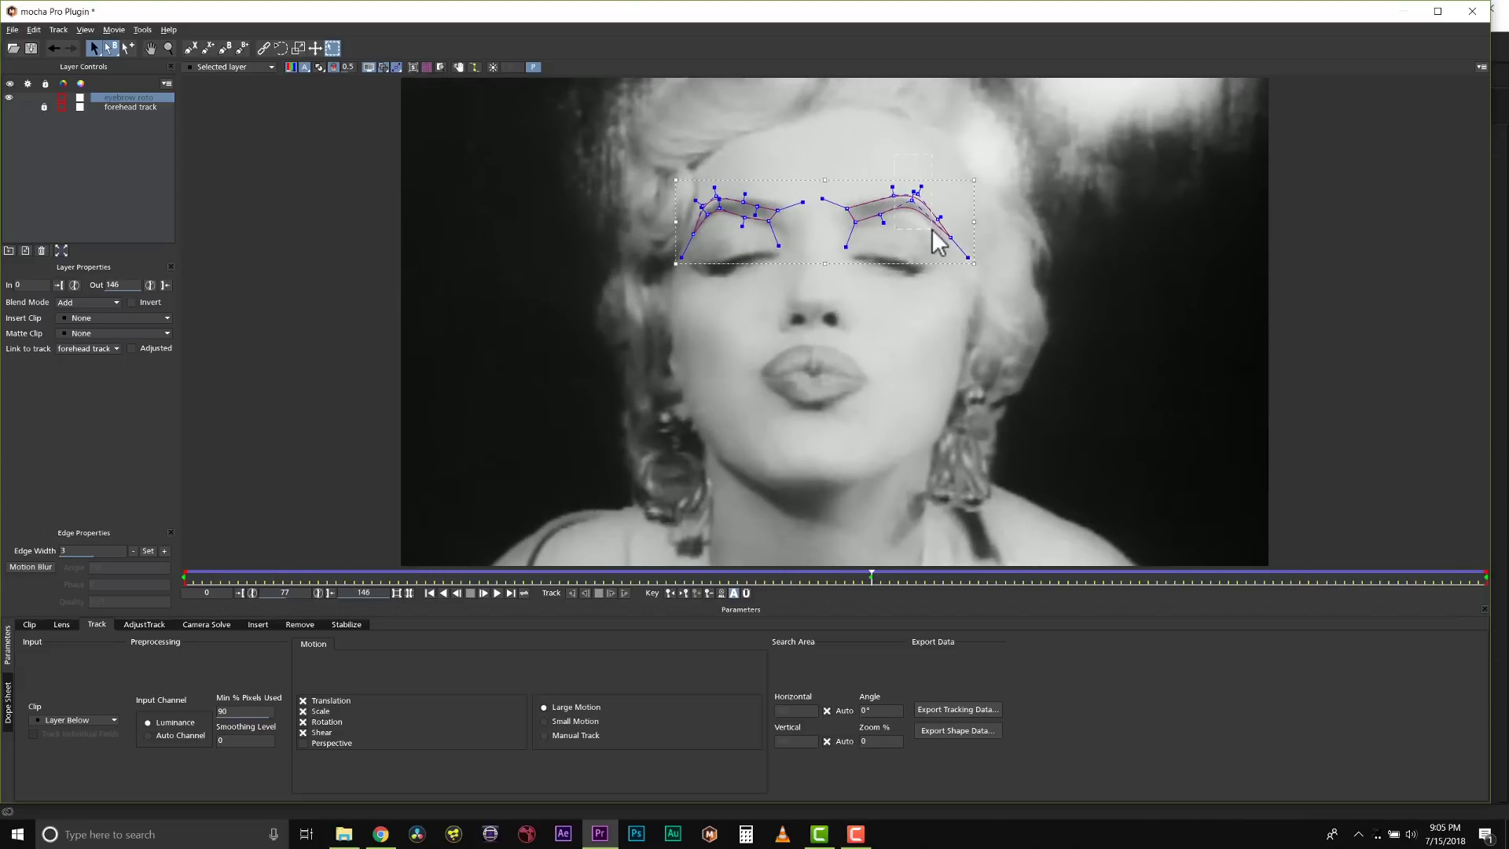
pyautogui.moveTo(932, 229); pyautogui.dragTo(932, 229)
pyautogui.click(786, 199)
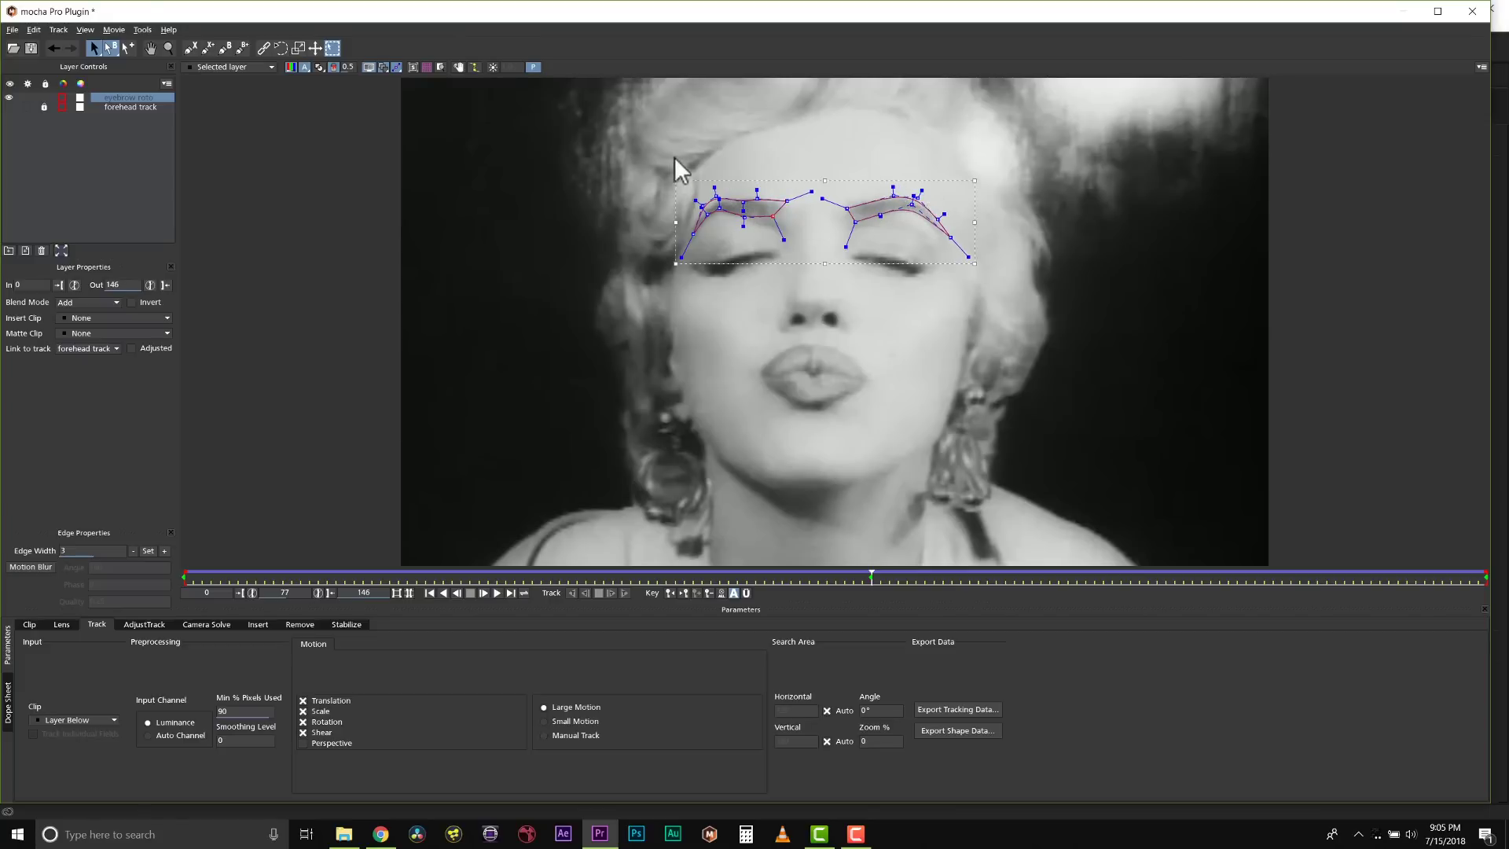
pyautogui.moveTo(710, 210); pyautogui.dragTo(687, 233)
pyautogui.moveTo(871, 577); pyautogui.dragTo(1502, 558)
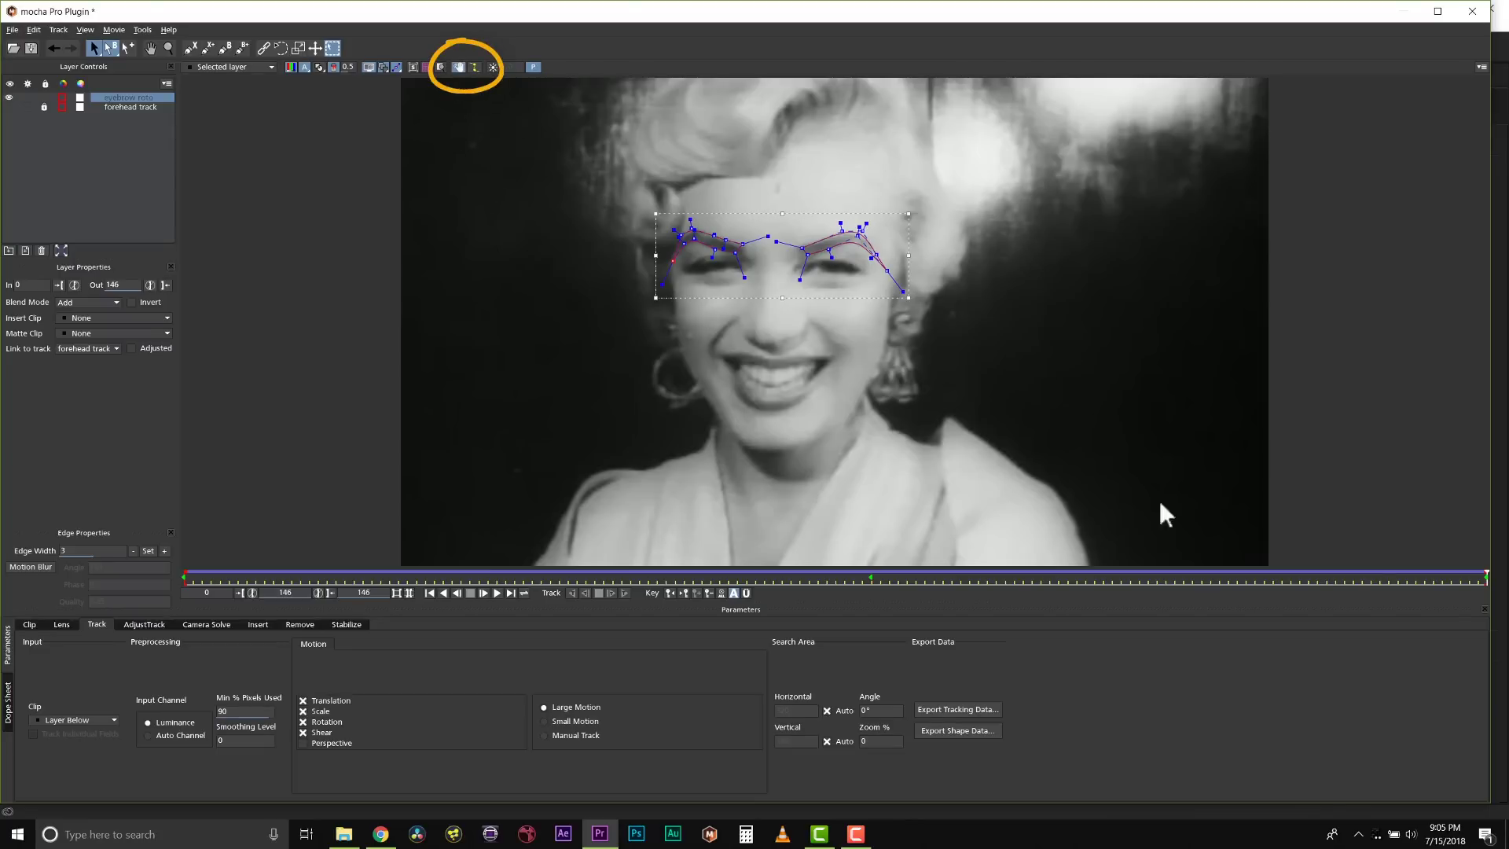
# - Adjust the outer spline points of the eyebrow on the right of the face at frame 37, and return to frame 0
pyautogui.moveTo(1478, 579)
pyautogui.mouseDown()
pyautogui.moveTo(411, 528)
pyautogui.moveTo(1285, 596)
pyautogui.moveTo(515, 579)
pyautogui.mouseUp()
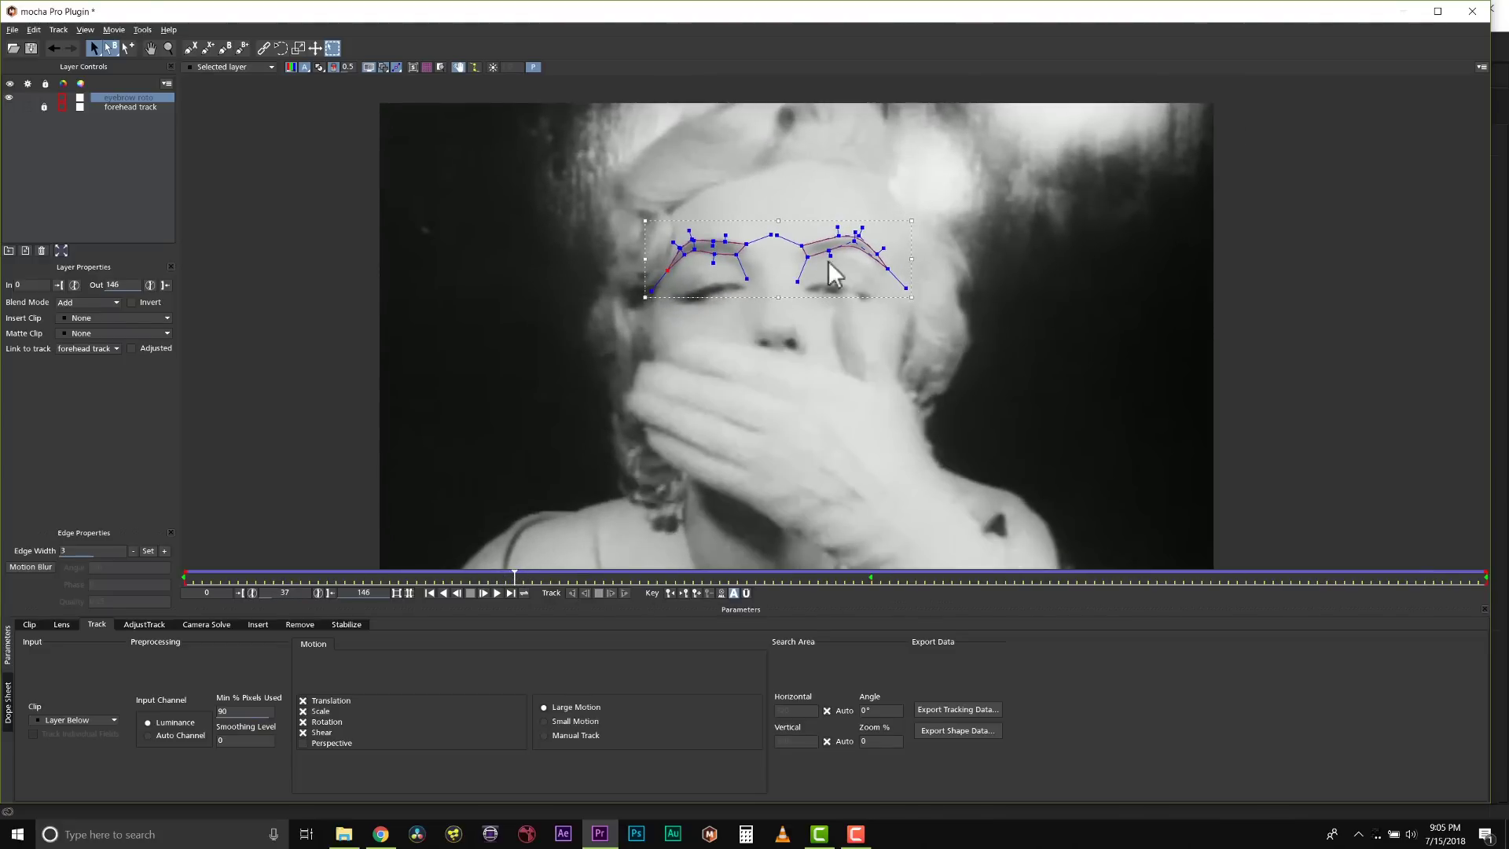
pyautogui.moveTo(844, 249); pyautogui.dragTo(886, 269)
pyautogui.click(900, 250)
pyautogui.moveTo(493, 577); pyautogui.dragTo(184, 570)
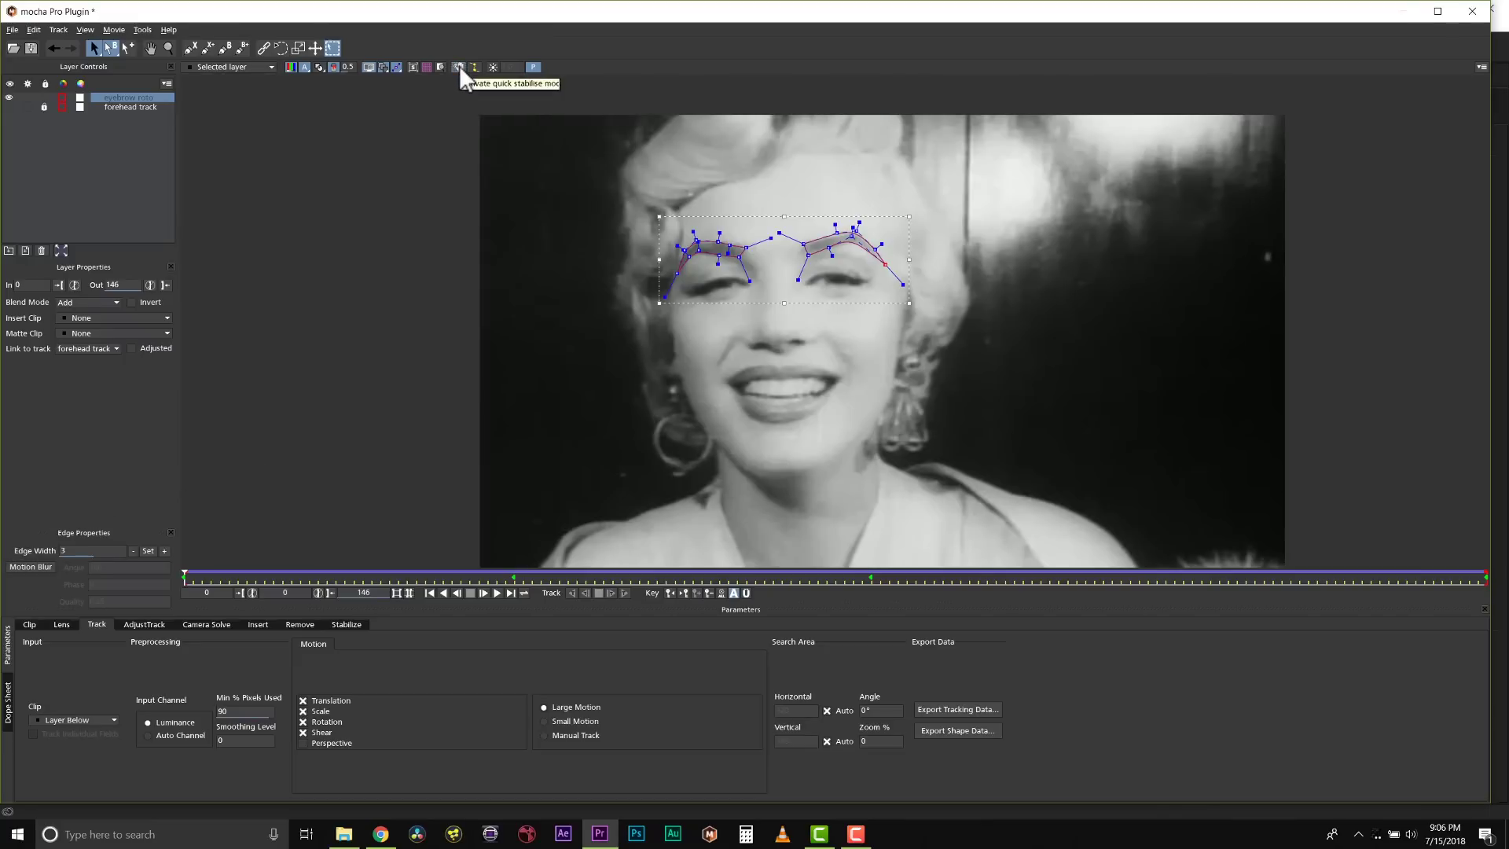
# - Draw an X-spline on a new layer around the whole face at frame 0, following the hairline, cheeks and chin, and adjust its point tension
pyautogui.click(150, 48)
pyautogui.moveTo(915, 306); pyautogui.dragTo(798, 291)
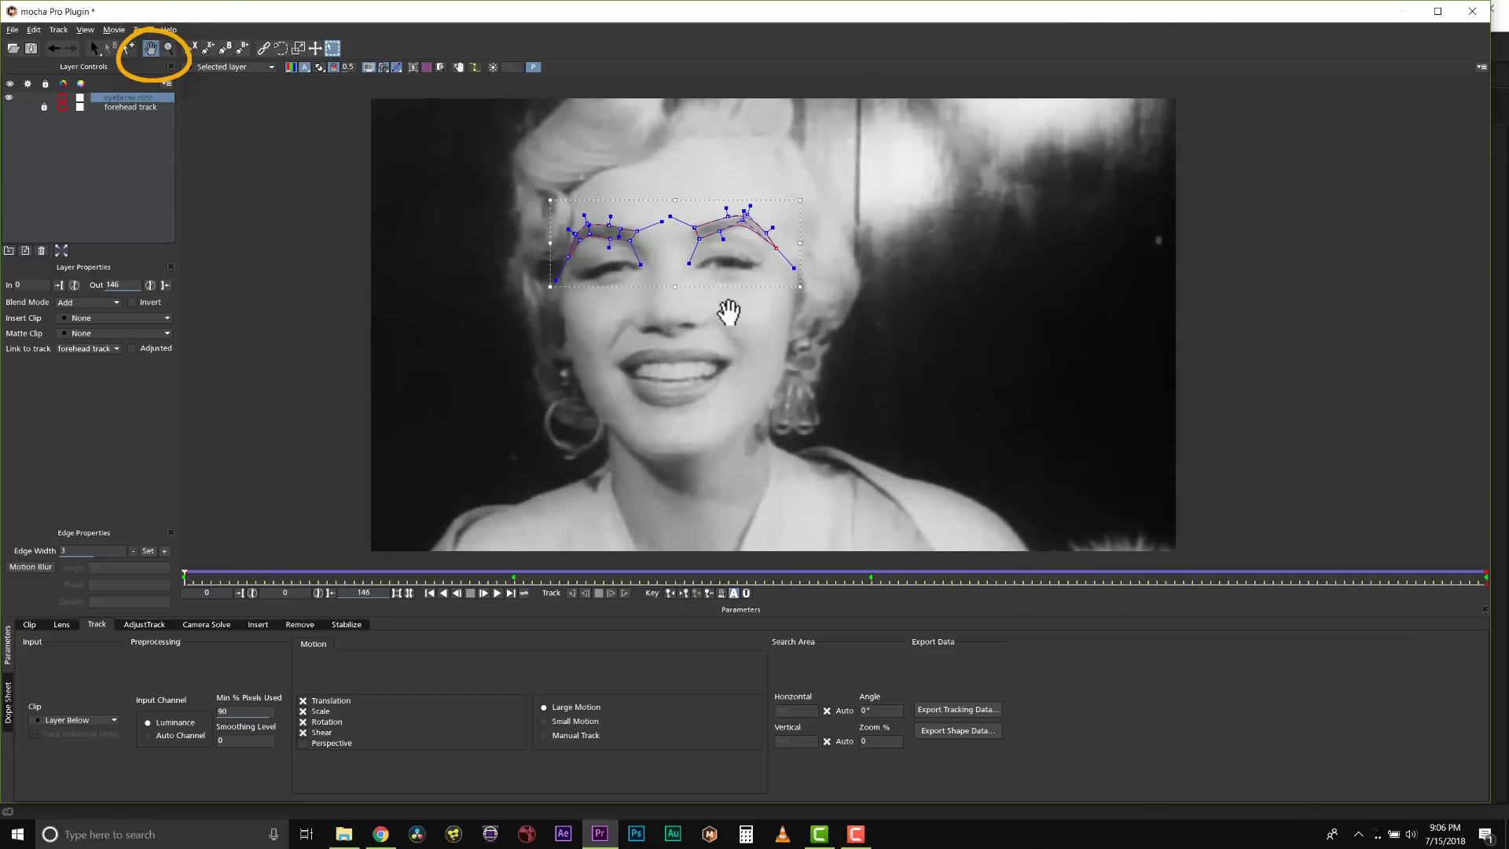
pyautogui.click(194, 48)
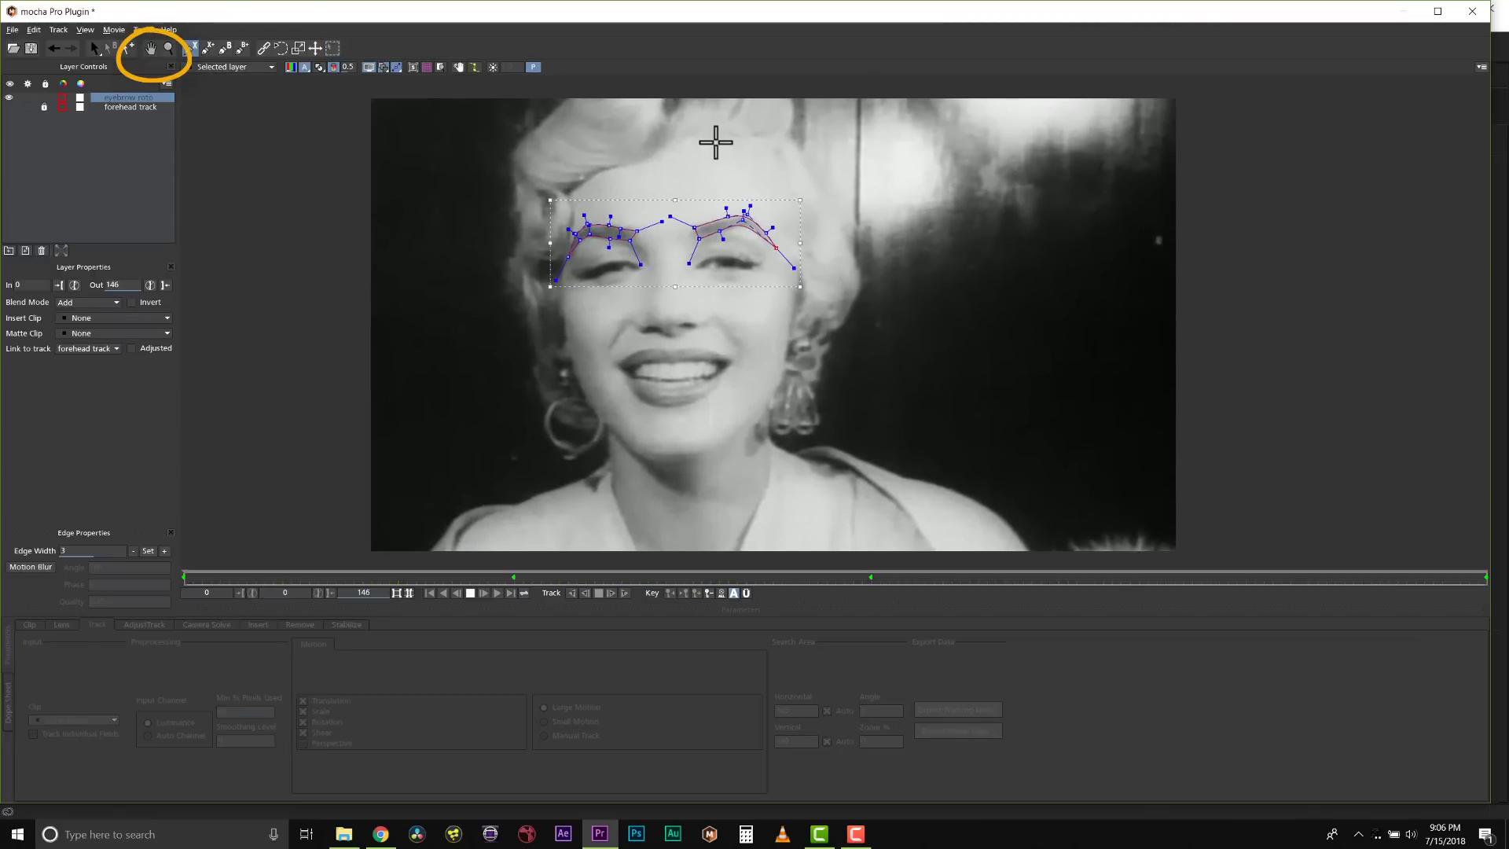
pyautogui.click(657, 155)
pyautogui.click(675, 134)
pyautogui.click(717, 130)
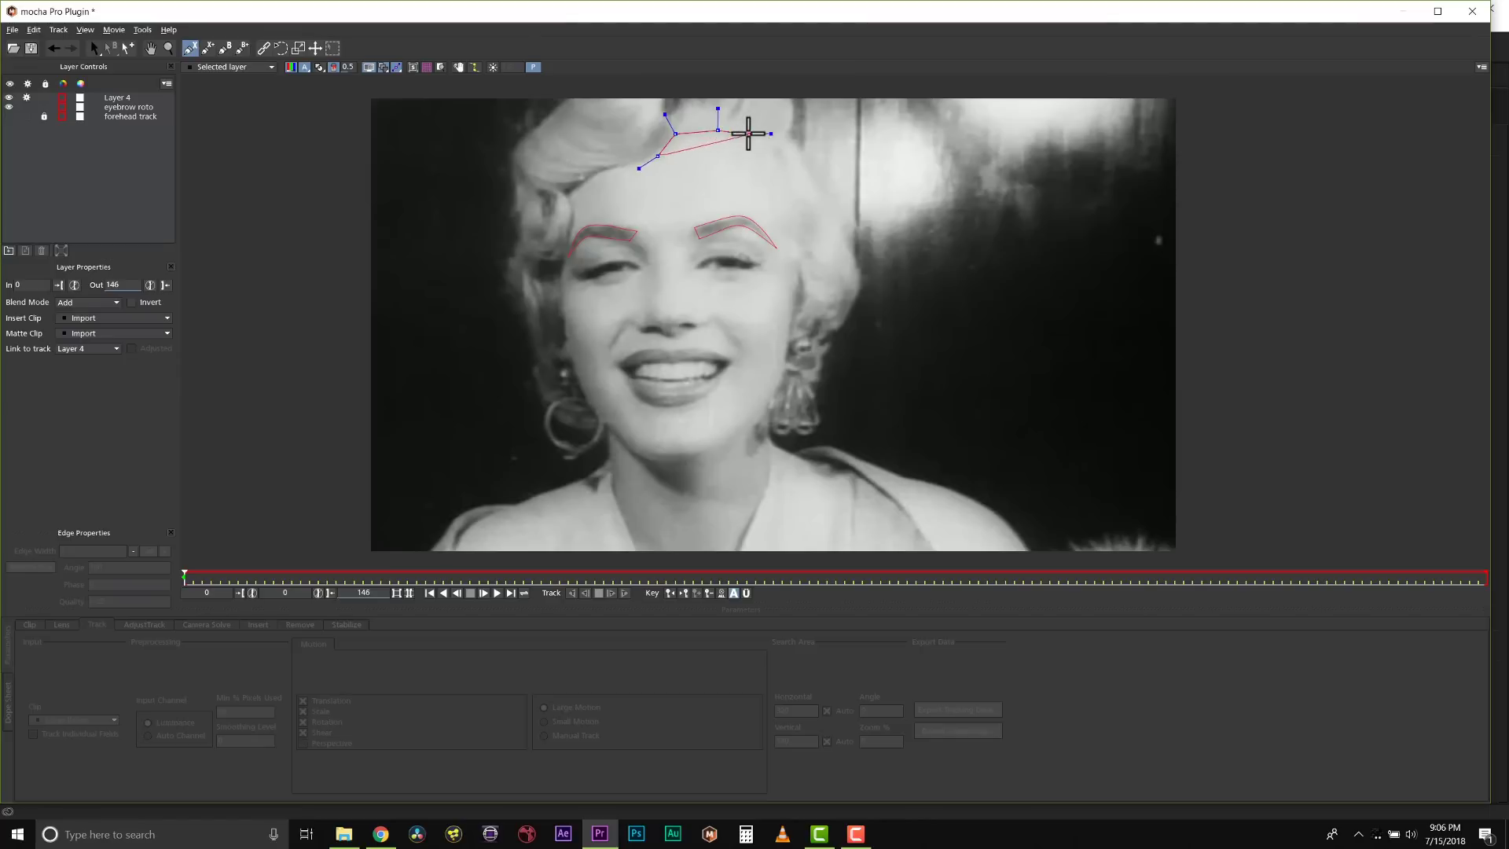
pyautogui.click(750, 134)
pyautogui.click(767, 150)
pyautogui.click(781, 181)
pyautogui.click(788, 220)
pyautogui.click(796, 256)
pyautogui.click(798, 300)
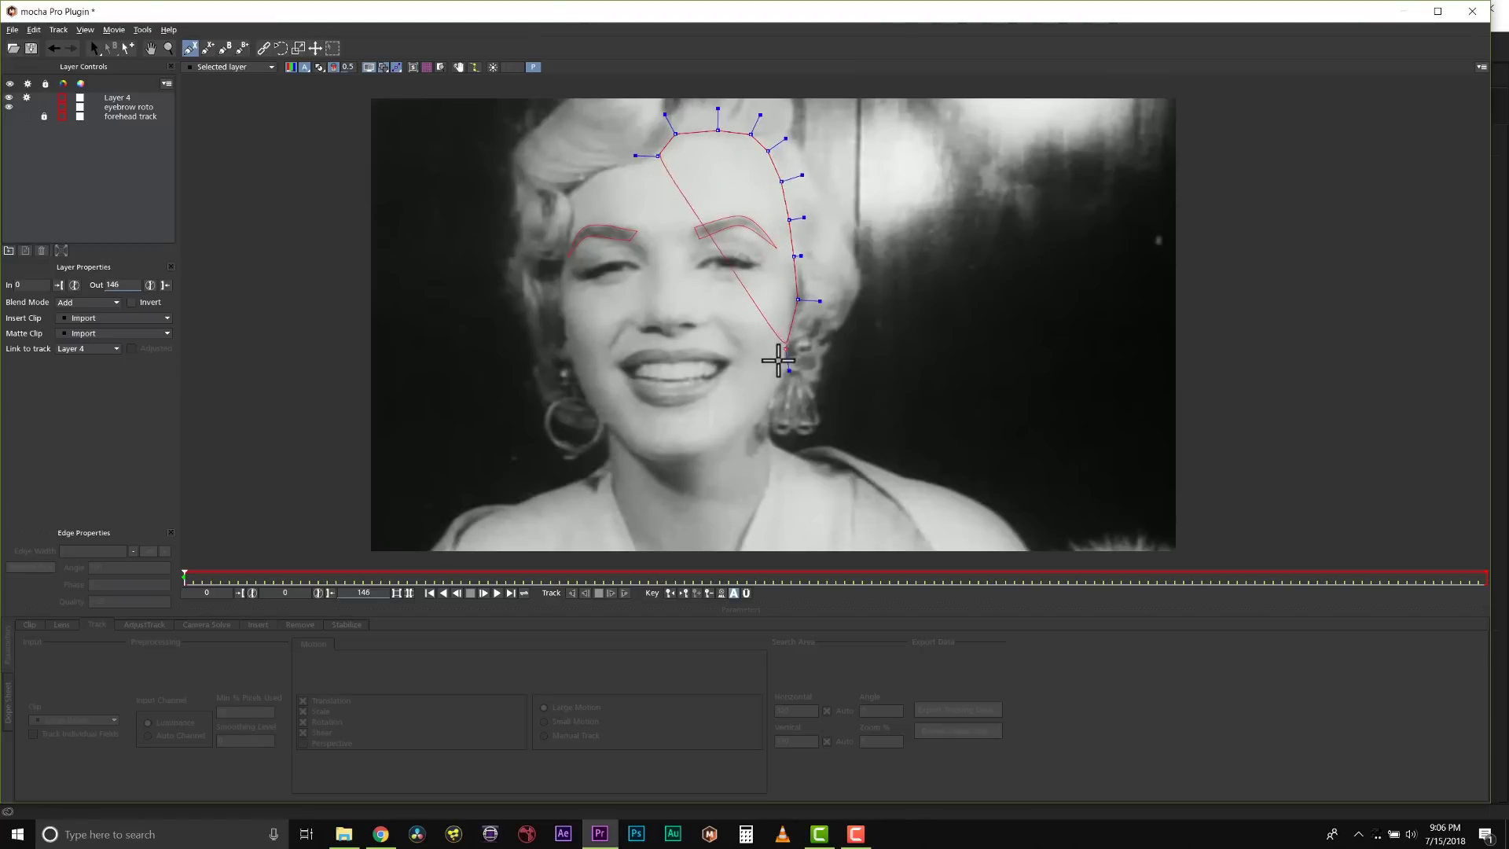
pyautogui.click(781, 382)
pyautogui.click(761, 417)
pyautogui.click(717, 450)
pyautogui.click(667, 470)
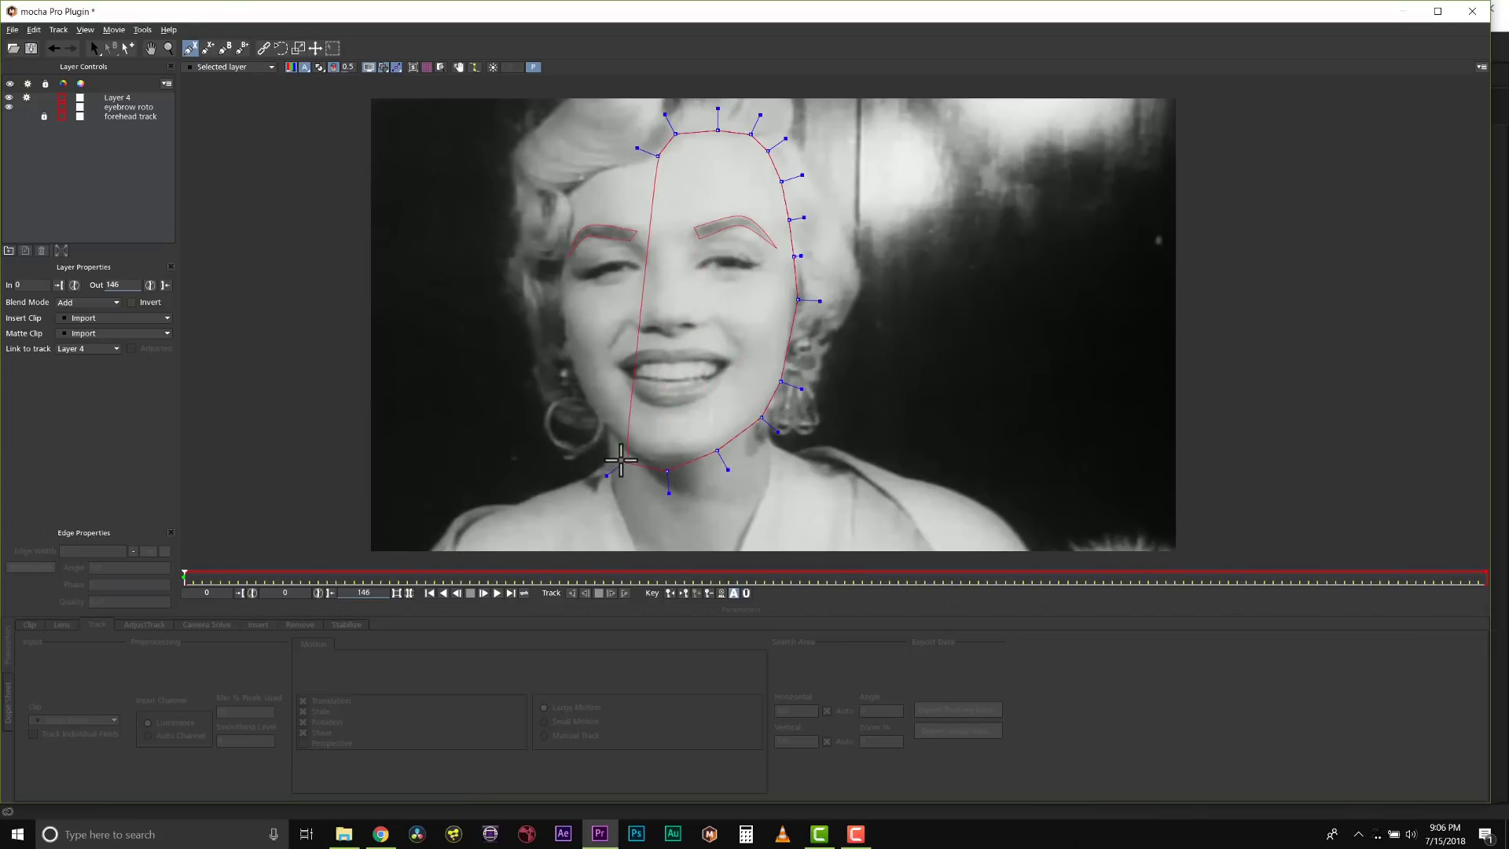
pyautogui.click(622, 448)
pyautogui.click(589, 411)
pyautogui.click(559, 299)
pyautogui.click(560, 249)
pyautogui.click(567, 224)
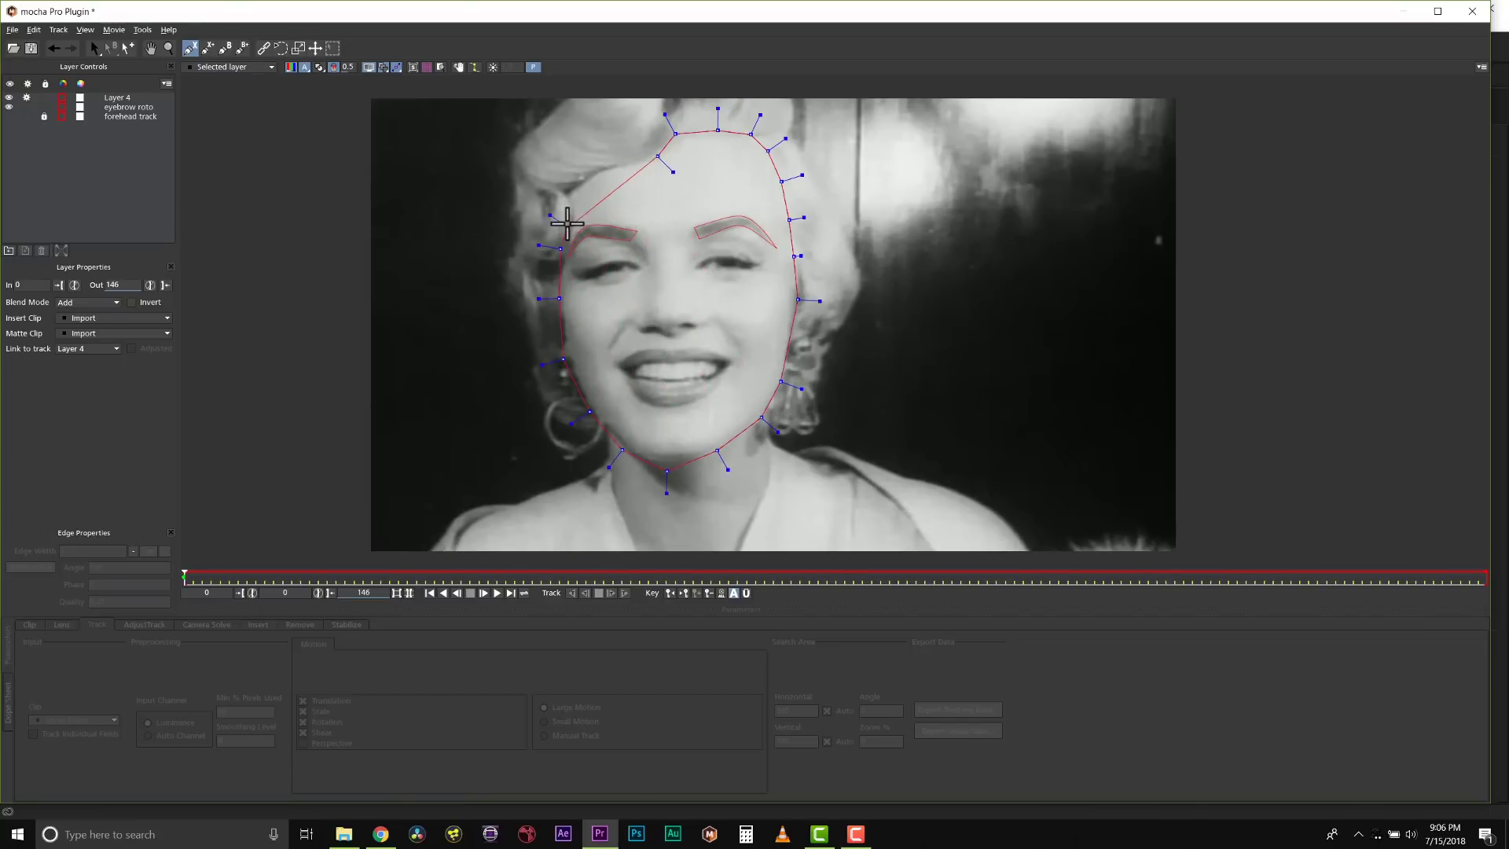
pyautogui.click(576, 215)
pyautogui.click(573, 195)
pyautogui.click(571, 190)
pyautogui.rightClick(599, 167)
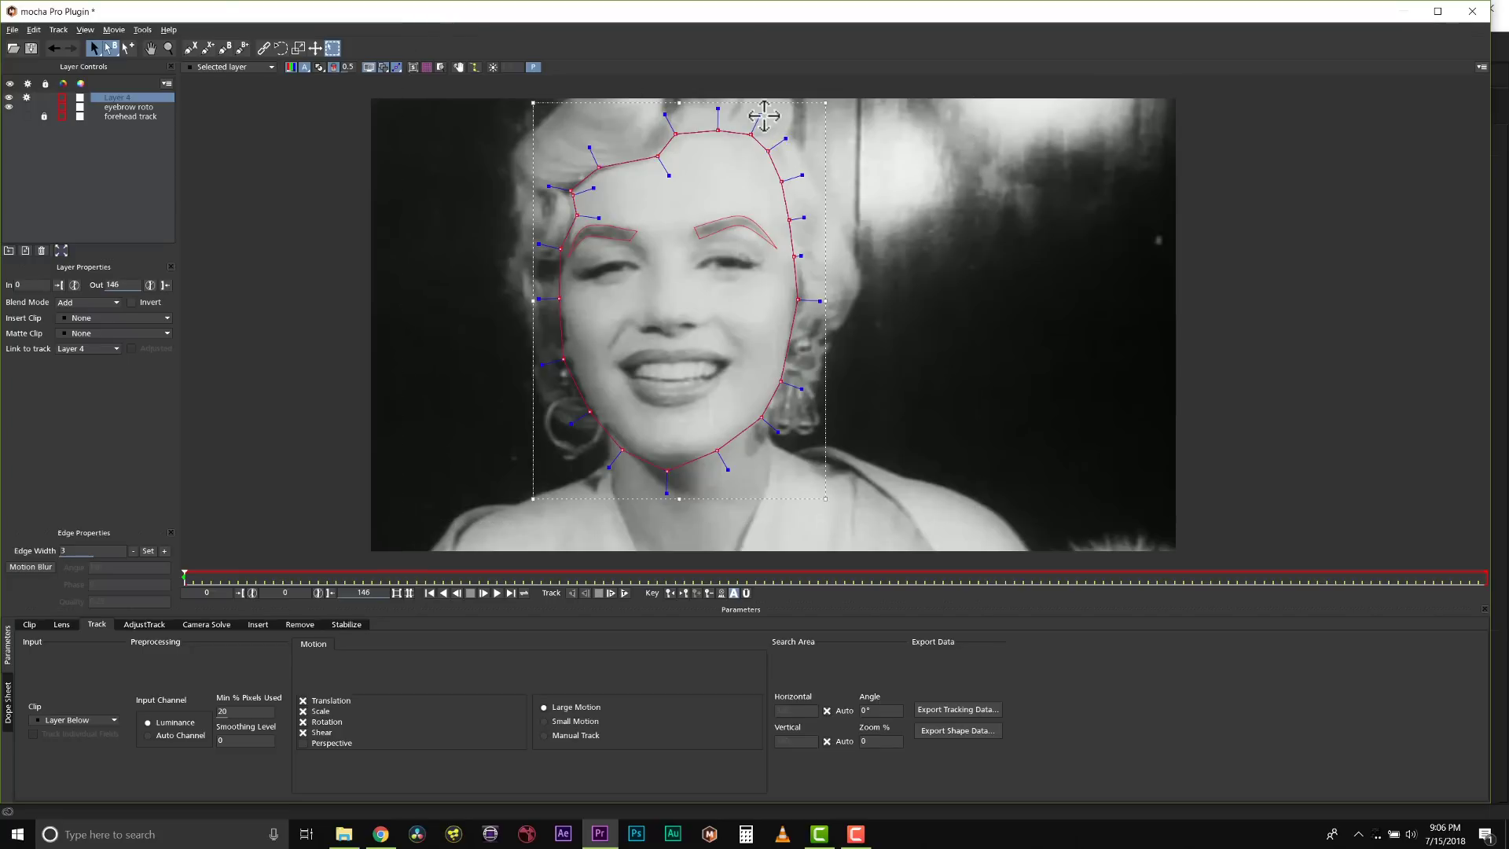
pyautogui.moveTo(764, 116); pyautogui.dragTo(713, 195)
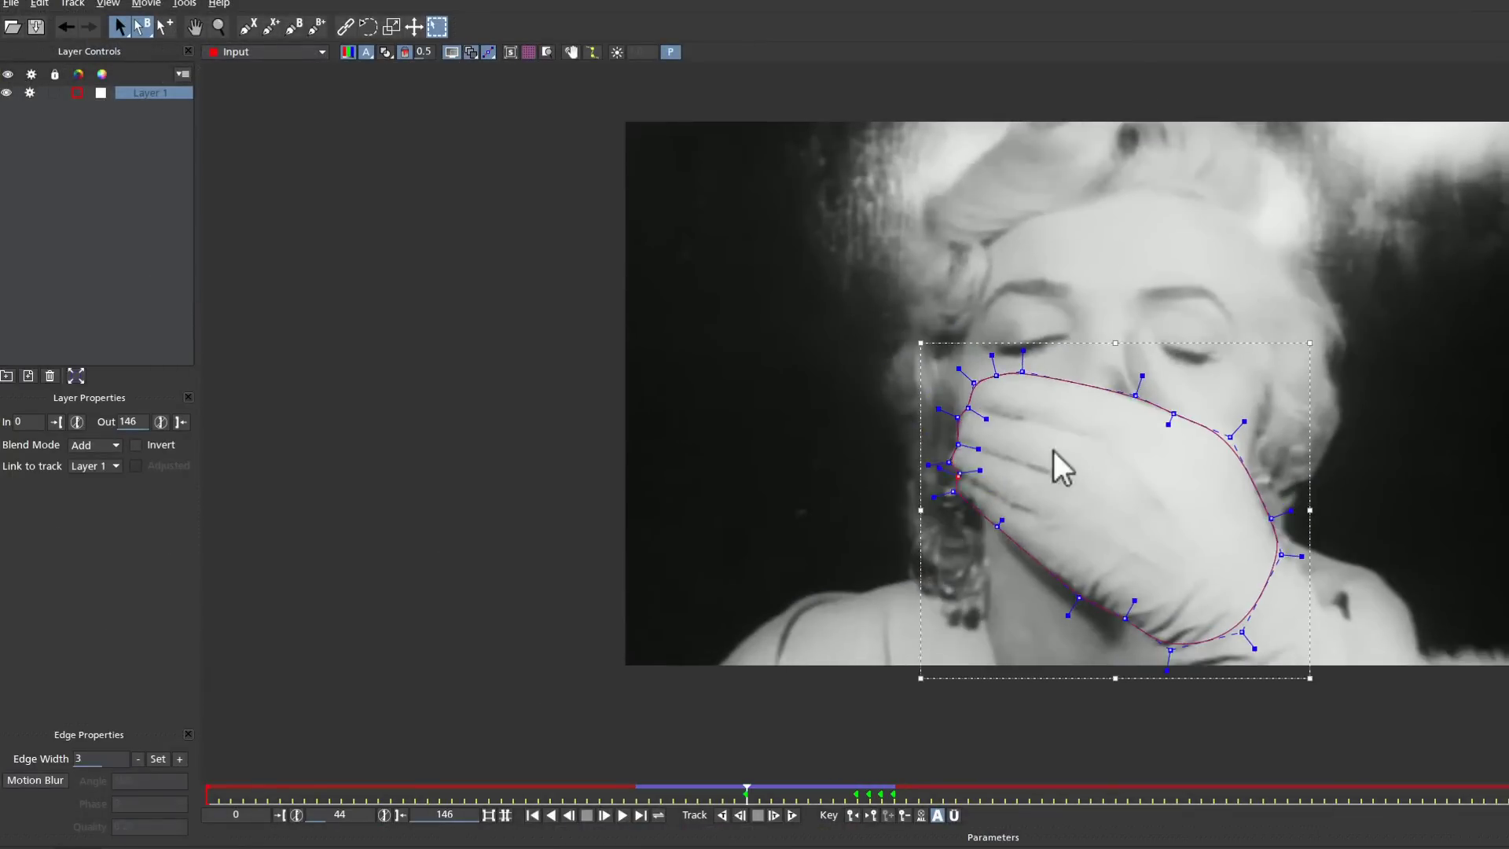
# - Step back frame by frame from frame 44 and reposition the gloved hand's spline to follow its movement
pyautogui.press('Left')
pyautogui.press('Left')
pyautogui.press('Left')
pyautogui.press('Left')
pyautogui.press('Left')
pyautogui.press('Left')
pyautogui.press('Left')
pyautogui.press('Left')
pyautogui.moveTo(951, 470); pyautogui.dragTo(923, 479)
pyautogui.press('Left')
pyautogui.press('Left')
pyautogui.press('Left')
pyautogui.moveTo(1027, 429); pyautogui.dragTo(1145, 587)
pyautogui.moveTo(1273, 464); pyautogui.dragTo(1287, 471)
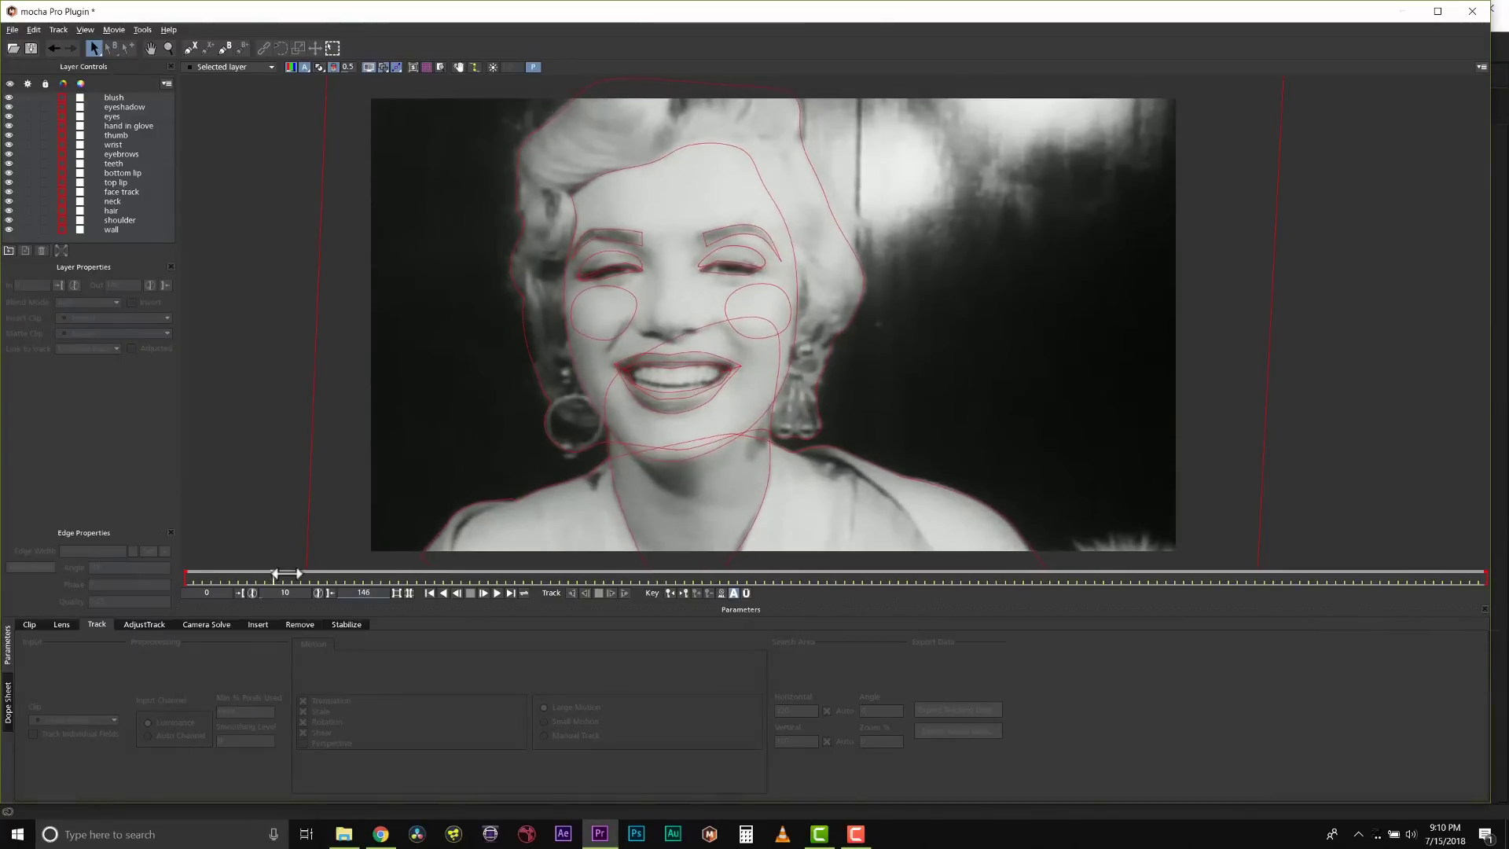
# - Review the finished roto layers across the clip, inspecting the blush, thumb, wrist and face track shapes
pyautogui.moveTo(286, 574); pyautogui.dragTo(1149, 576)
pyautogui.click(817, 301)
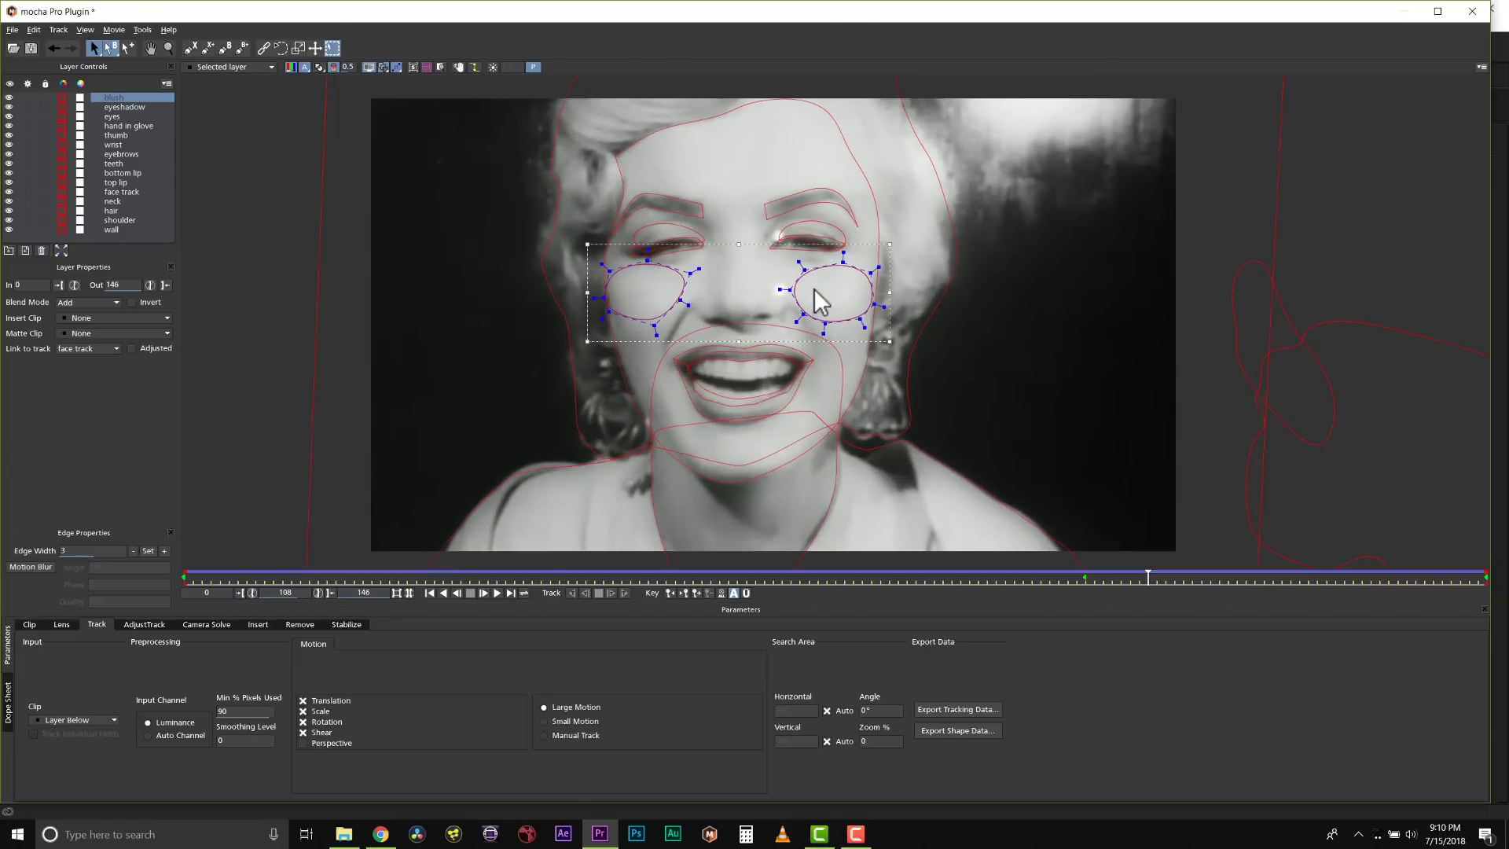
pyautogui.click(646, 233)
pyautogui.click(837, 268)
pyautogui.moveTo(1148, 577); pyautogui.dragTo(627, 546)
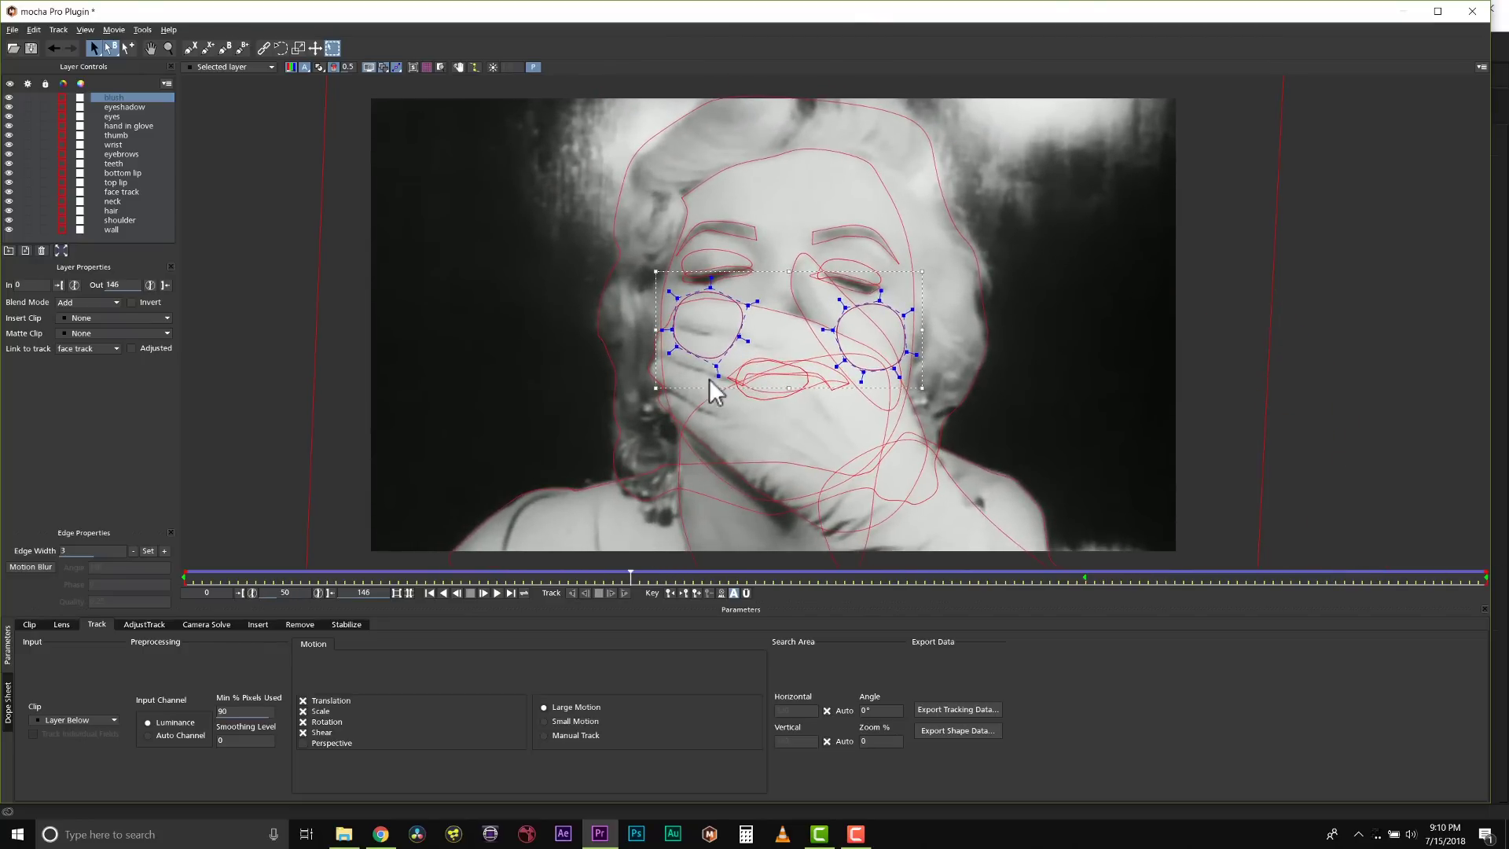
pyautogui.click(761, 311)
pyautogui.click(802, 267)
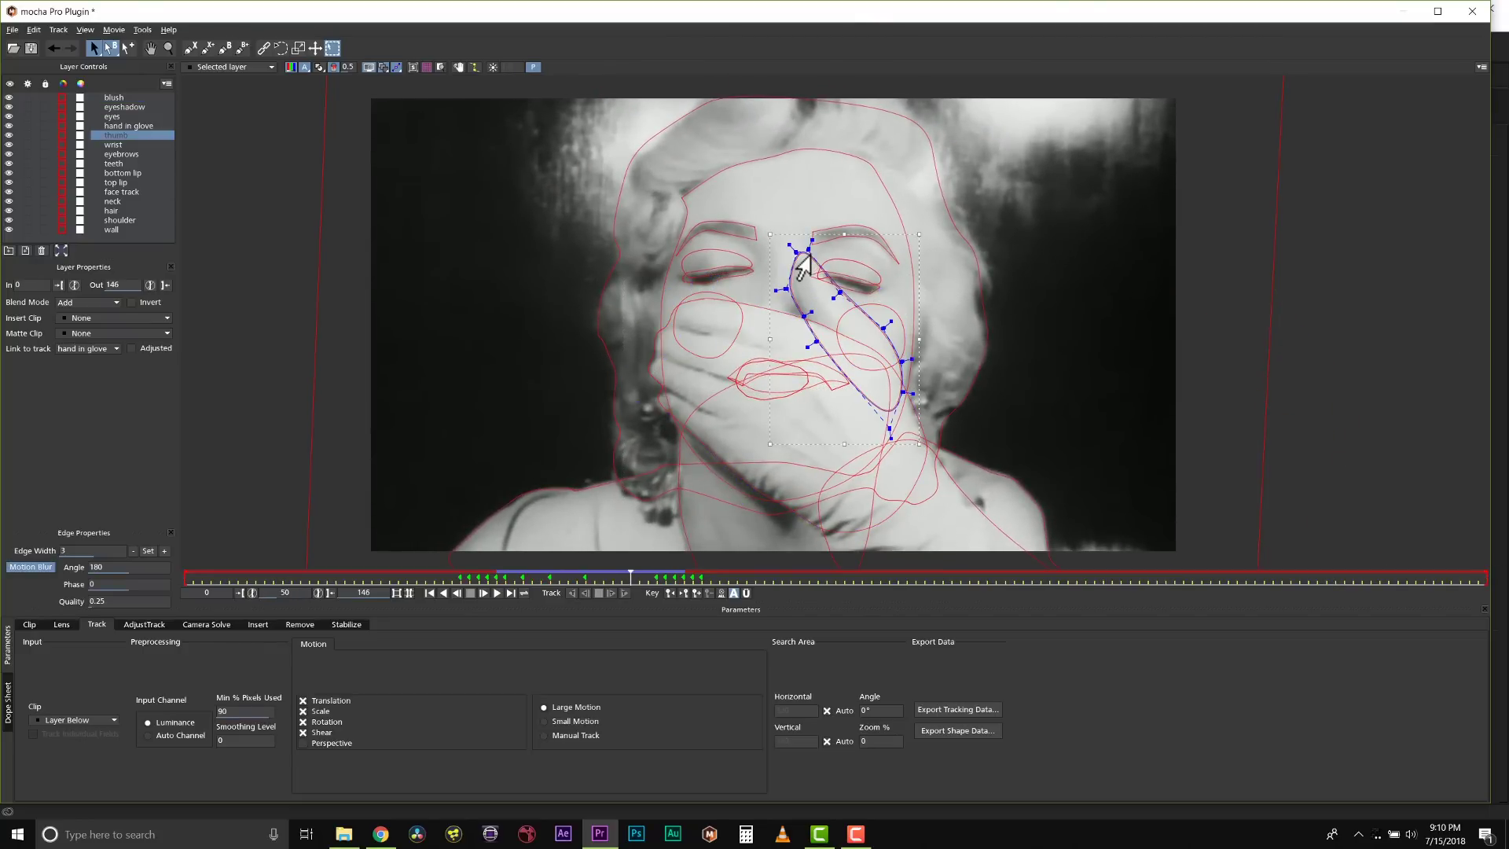
pyautogui.click(939, 507)
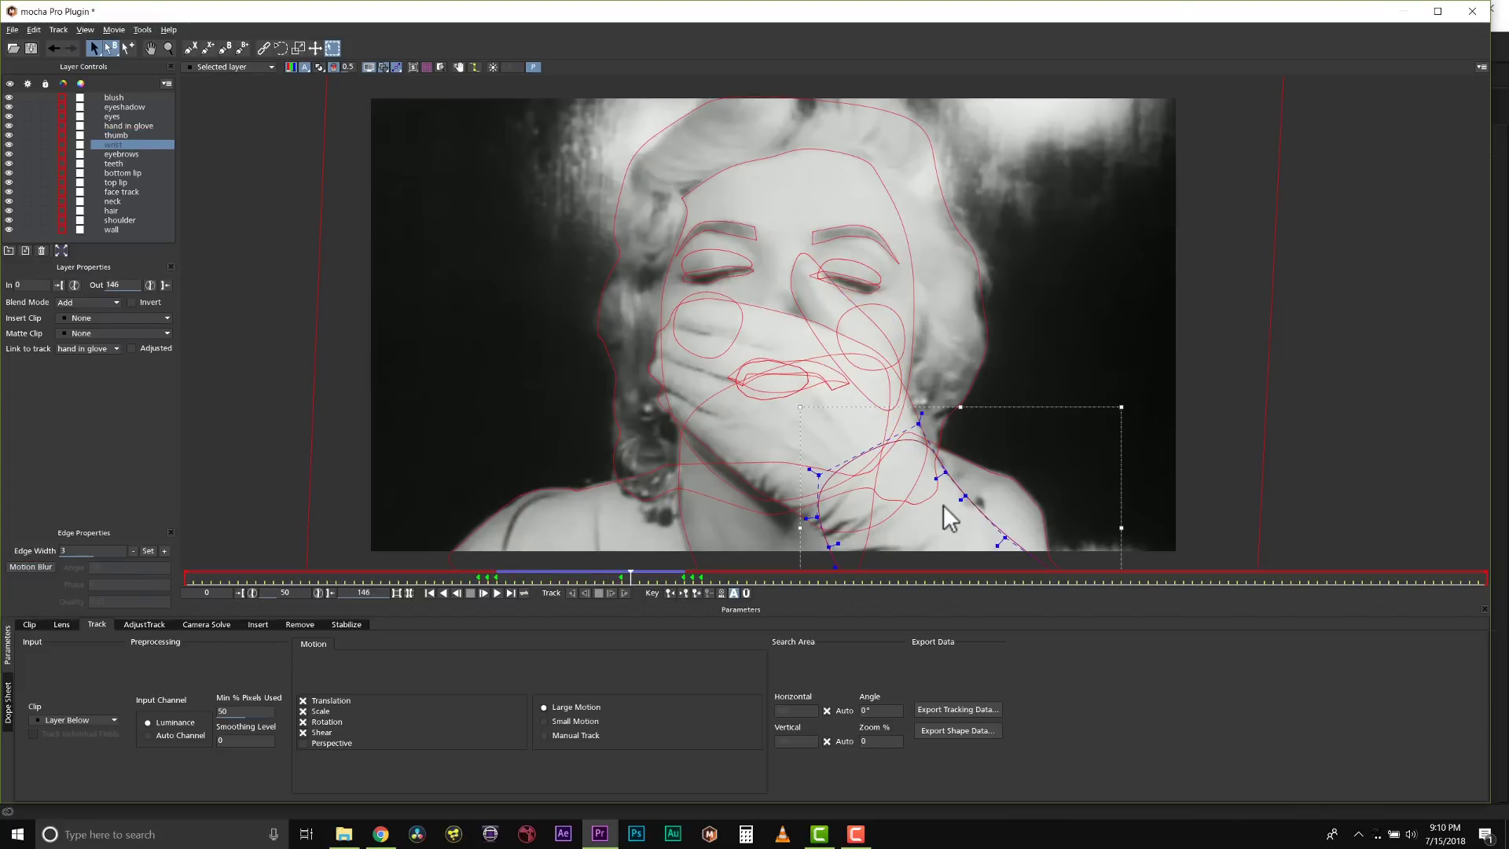
pyautogui.click(705, 357)
pyautogui.click(737, 178)
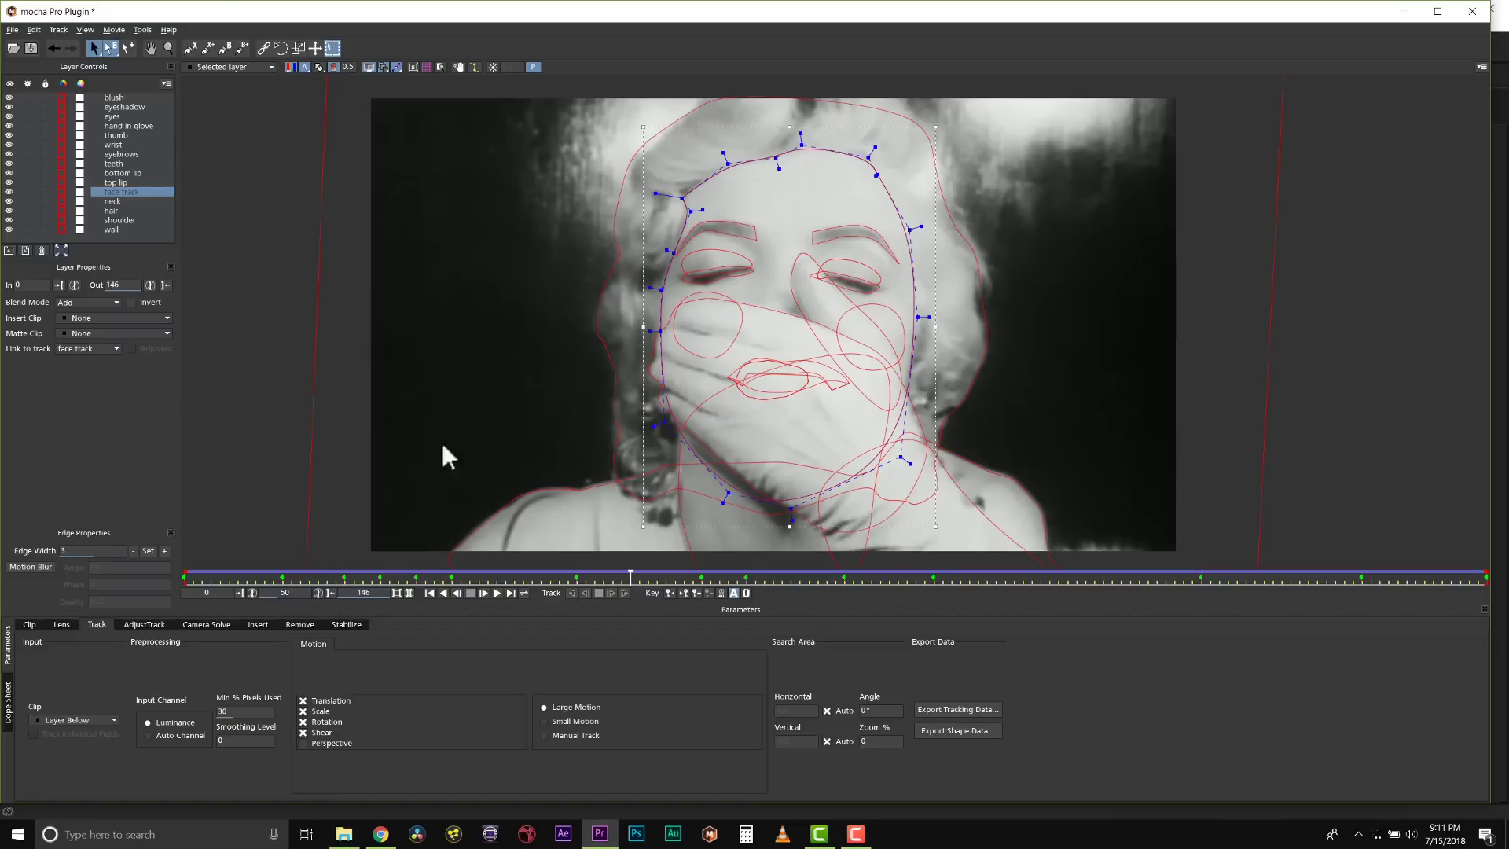
# - From frame 0, export the shape data of all visible layers to the clipboard as Adobe Premiere shape data
pyautogui.moveTo(628, 577); pyautogui.dragTo(138, 562)
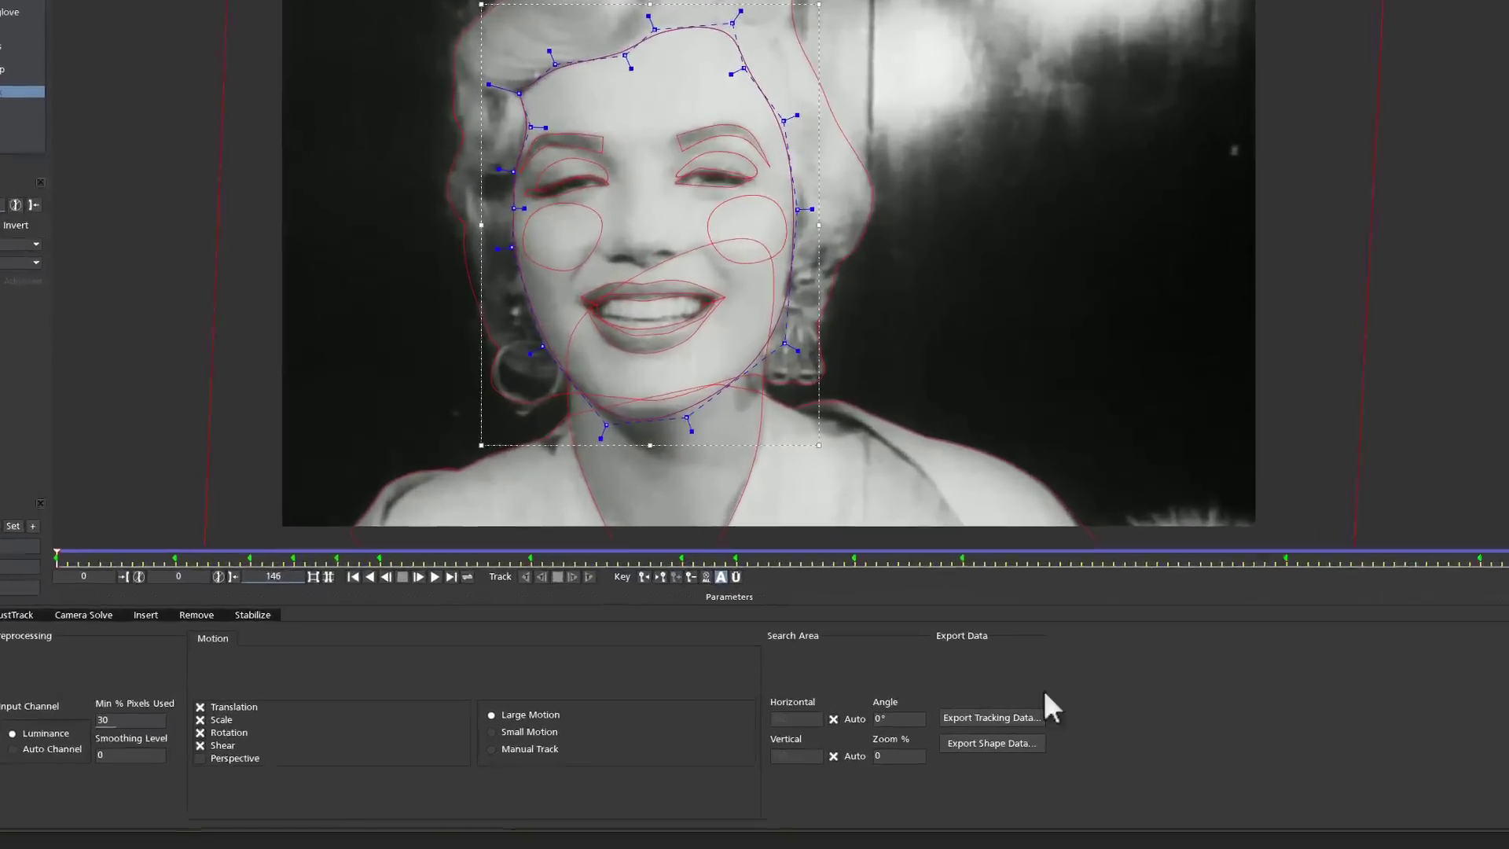
pyautogui.click(957, 730)
pyautogui.click(682, 403)
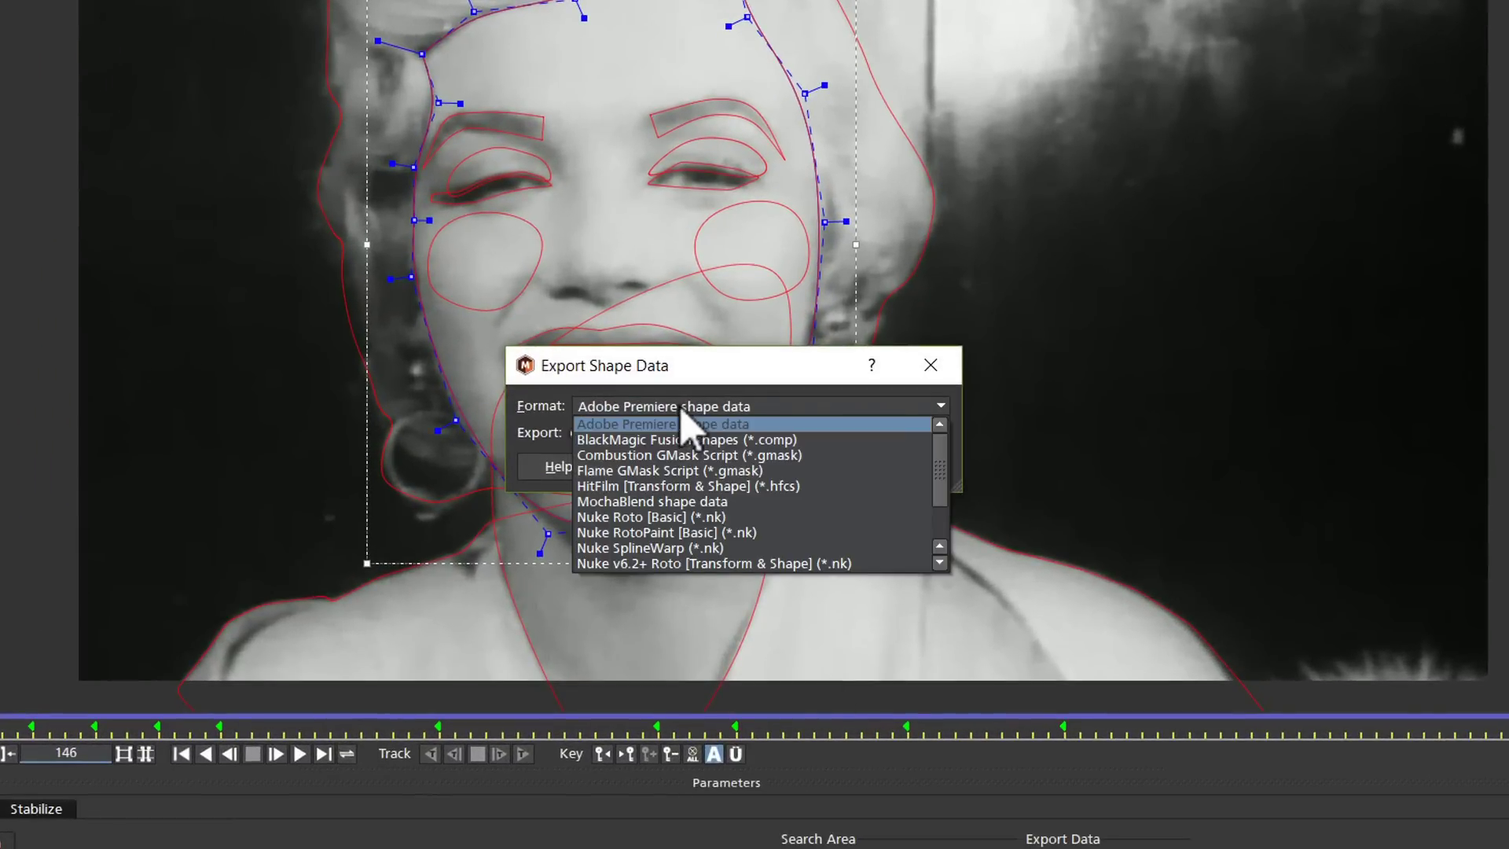
pyautogui.click(685, 421)
pyautogui.click(699, 433)
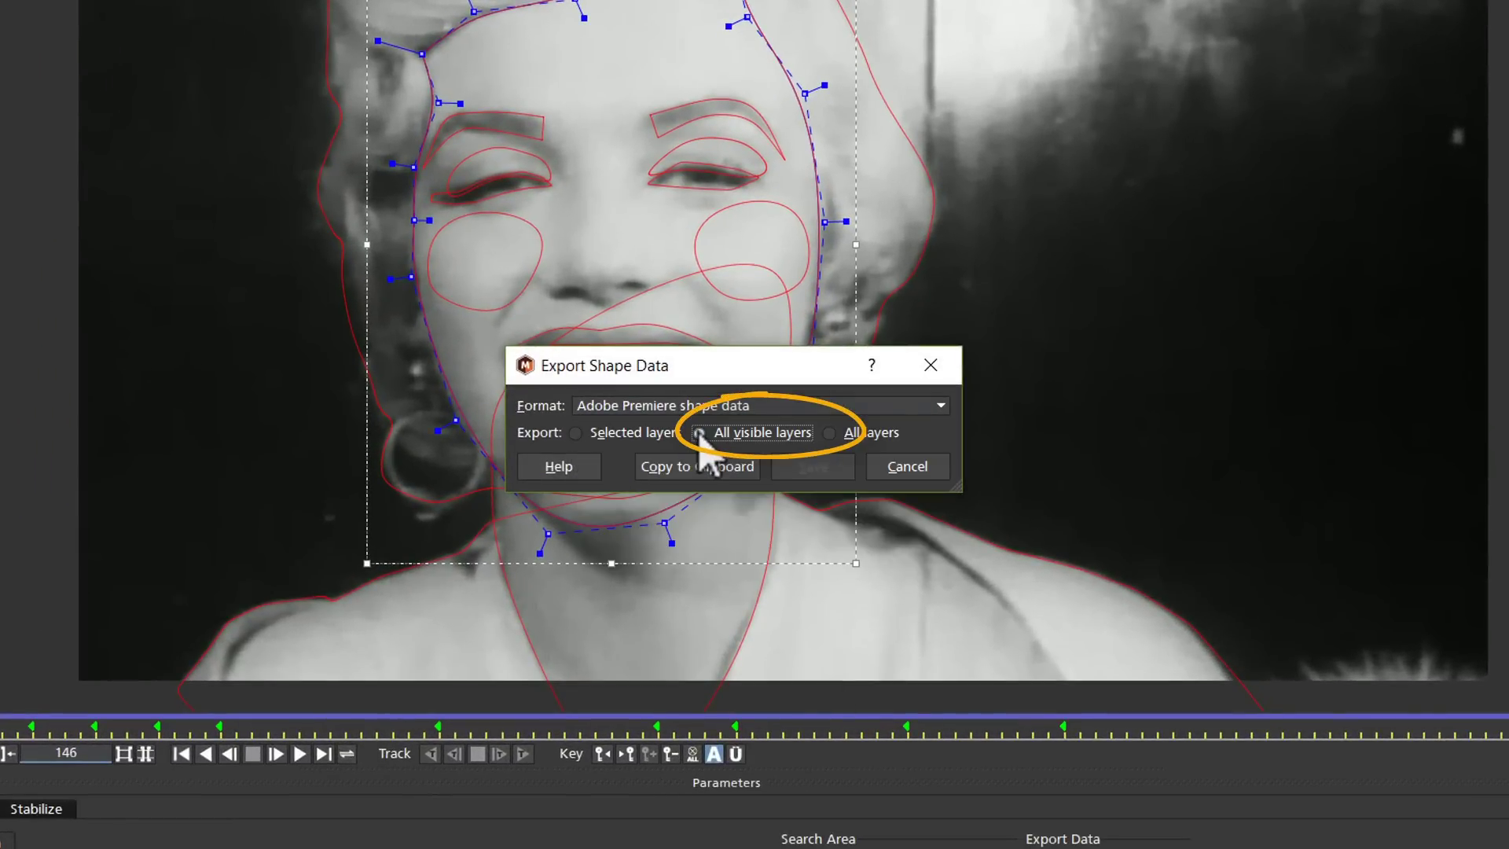
pyautogui.click(672, 469)
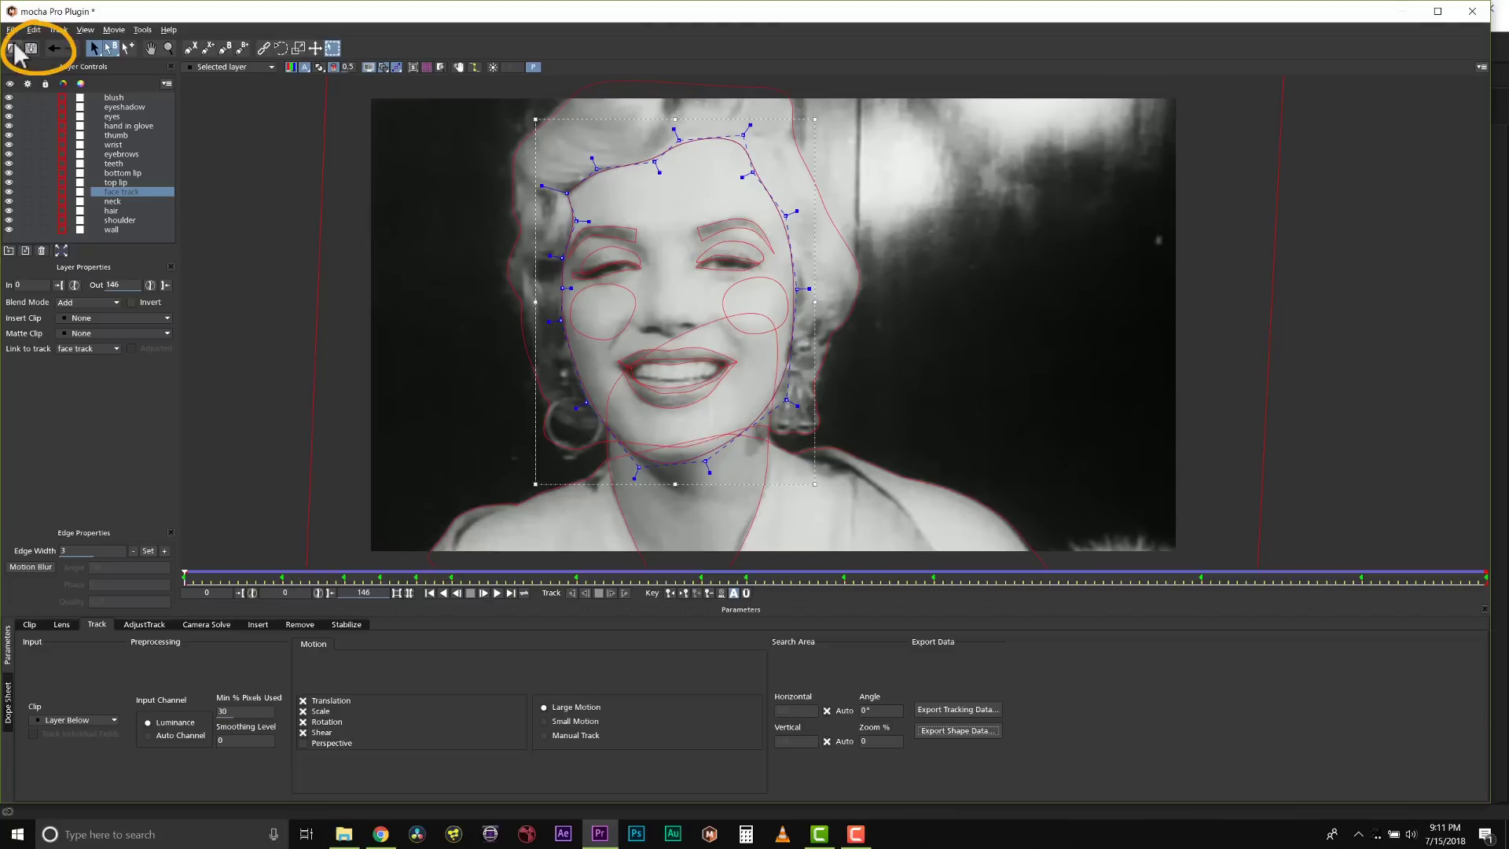
# - Save the mocha project and close it to return to Premiere Pro
pyautogui.click(15, 48)
pyautogui.click(23, 78)
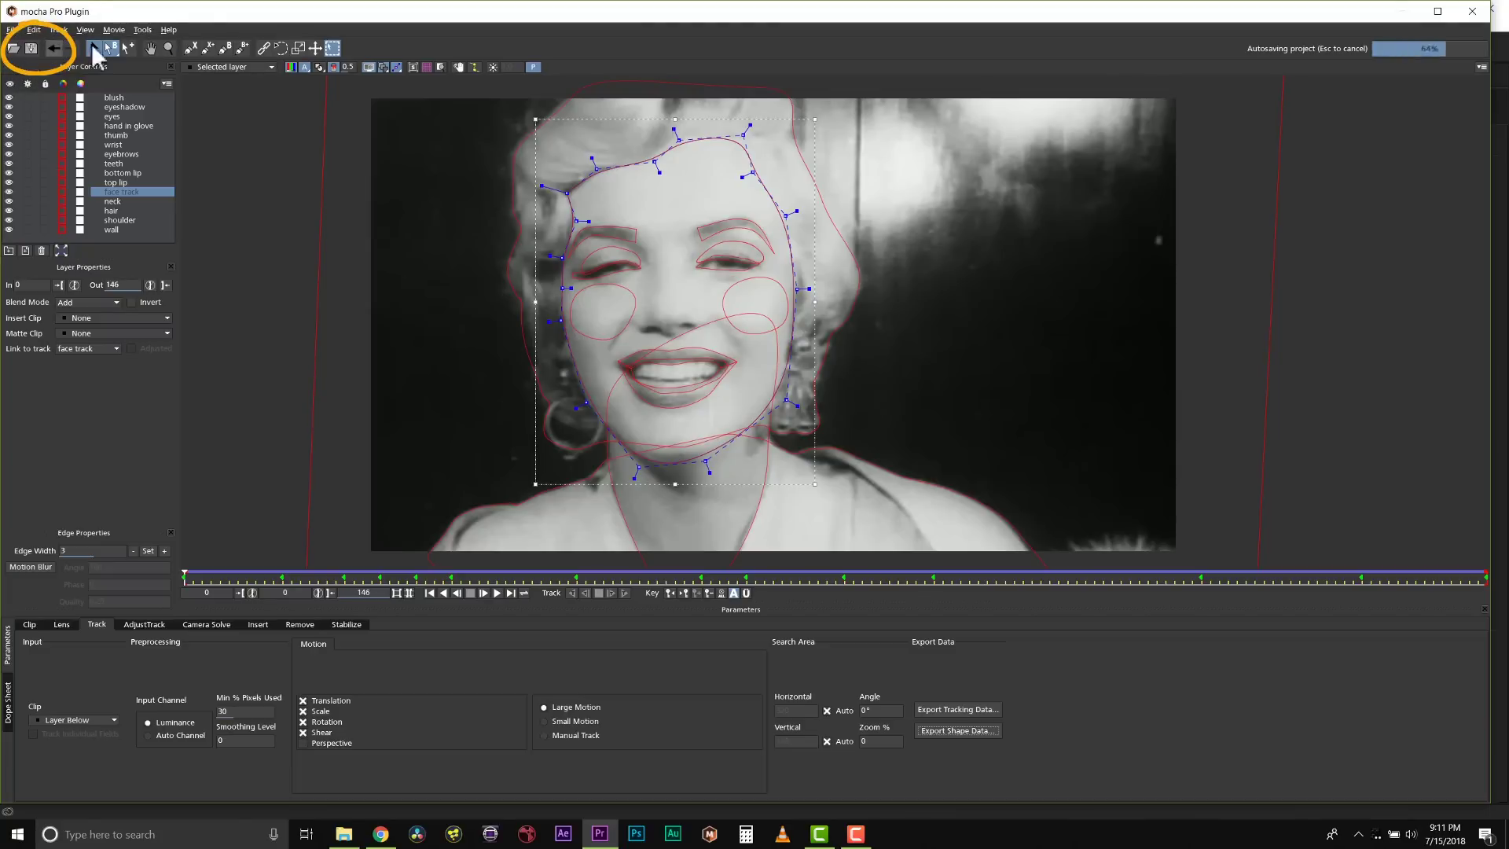
pyautogui.click(1473, 15)
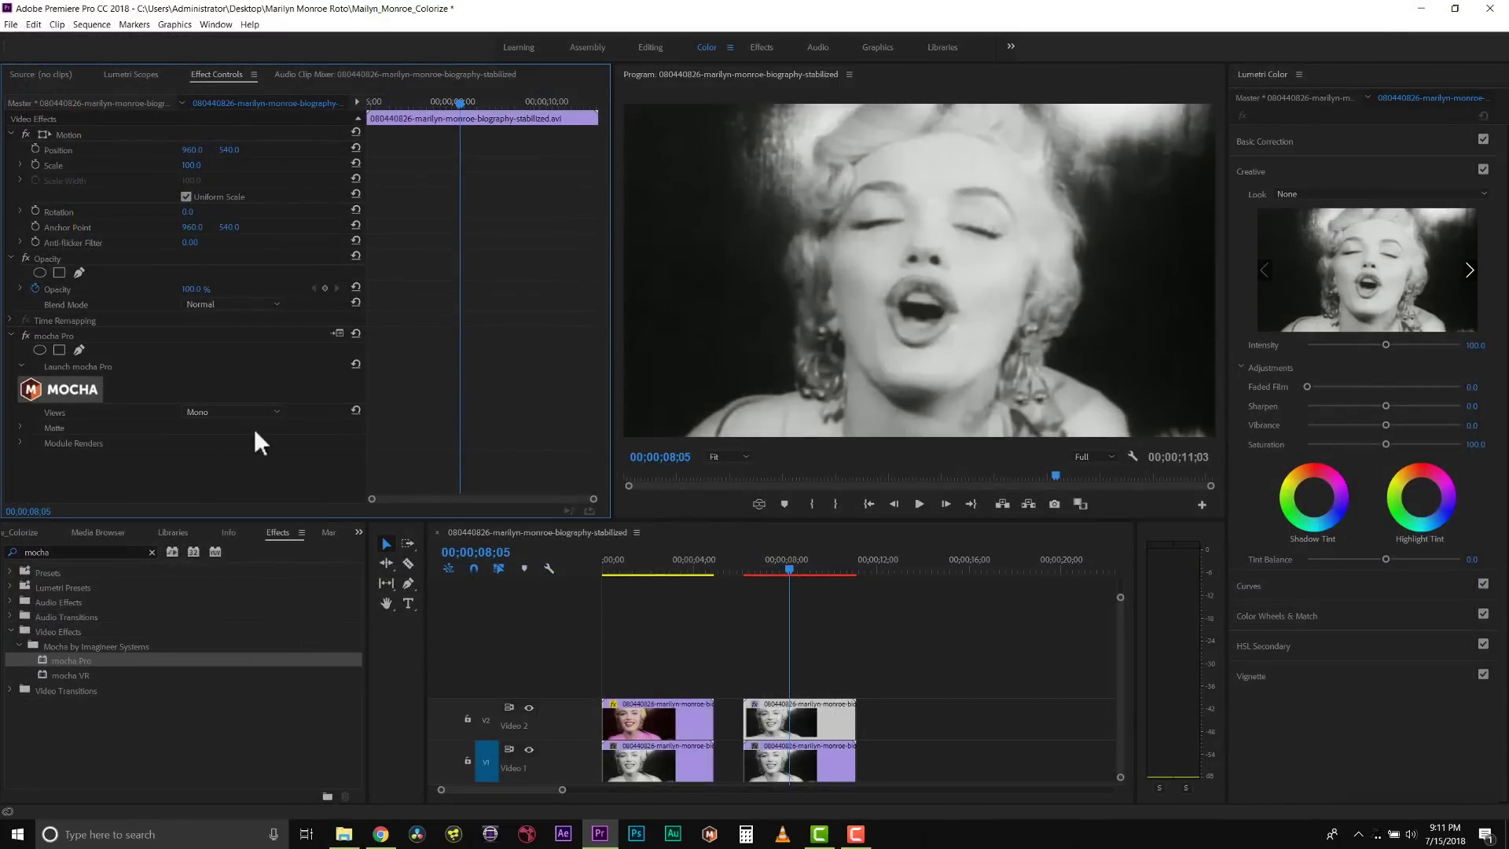
# - Hide the Video 1 track and preview the mocha matte on the upper clip, turning Apply Matte on and back off
pyautogui.click(22, 426)
pyautogui.scroll(-2, 185, 440)
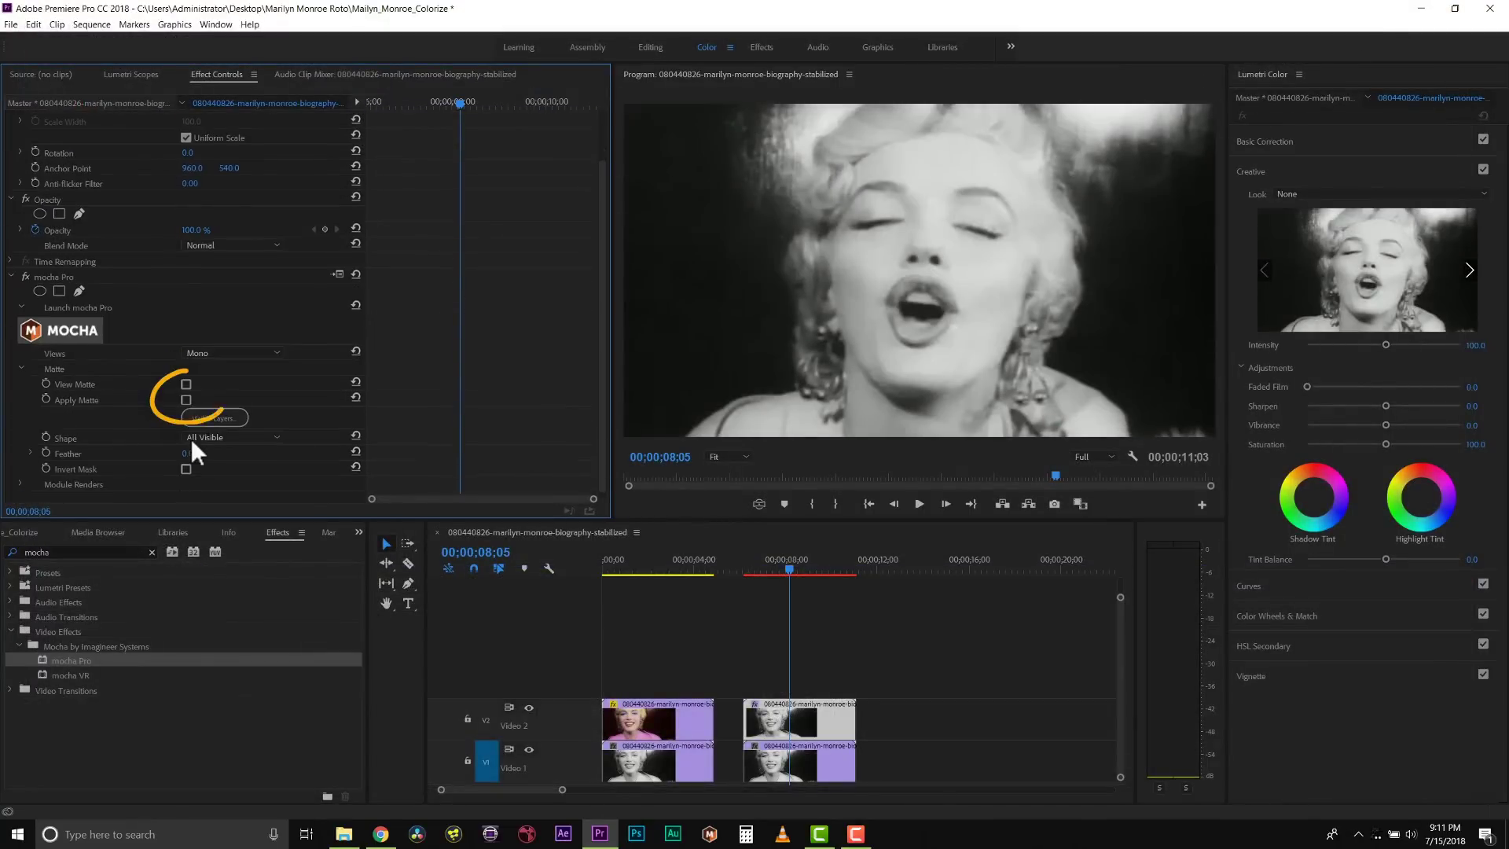
pyautogui.click(552, 600)
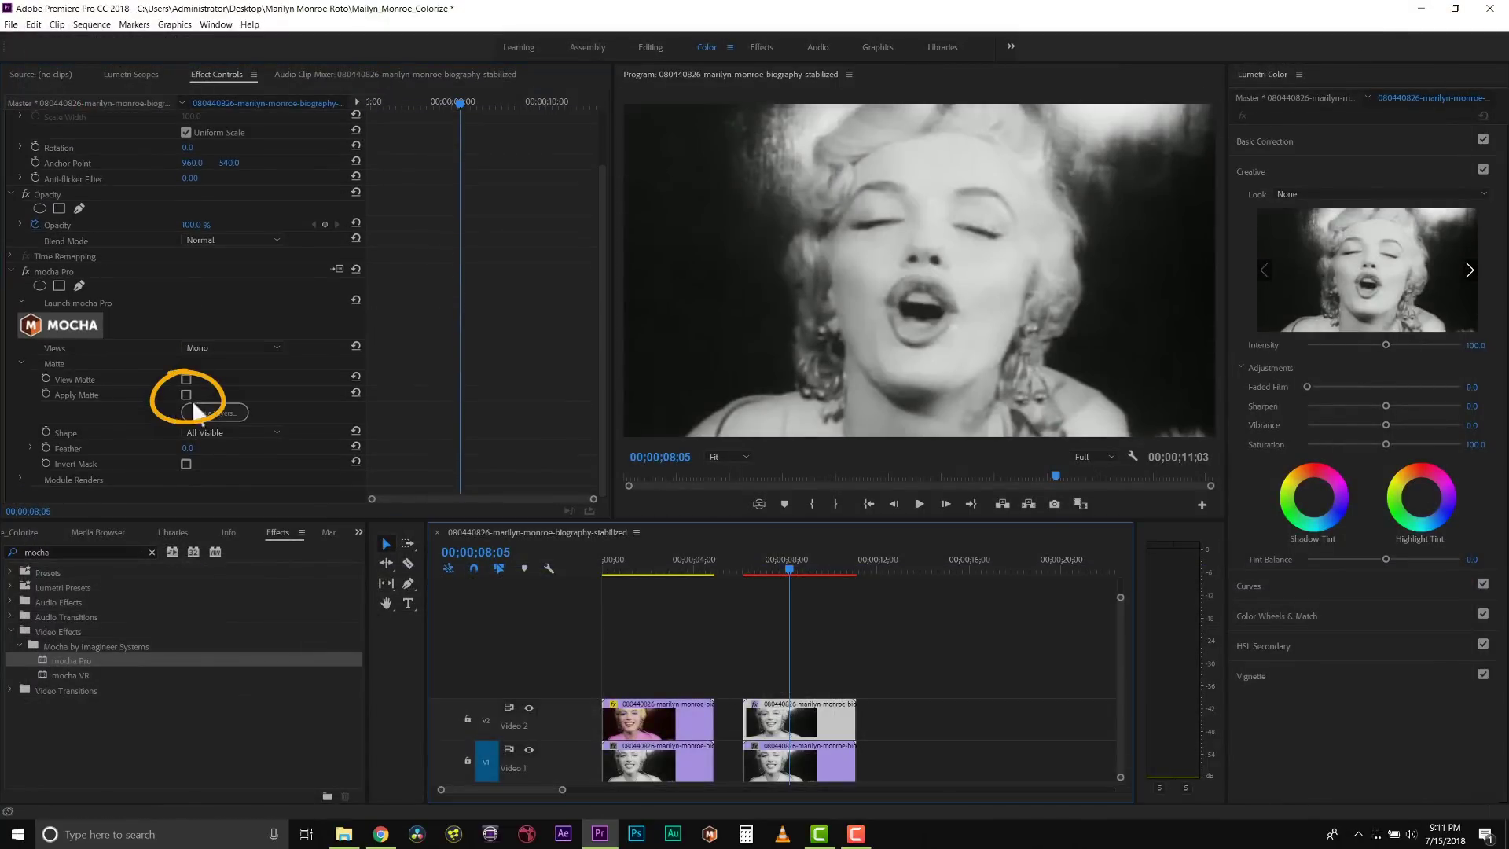
pyautogui.click(185, 395)
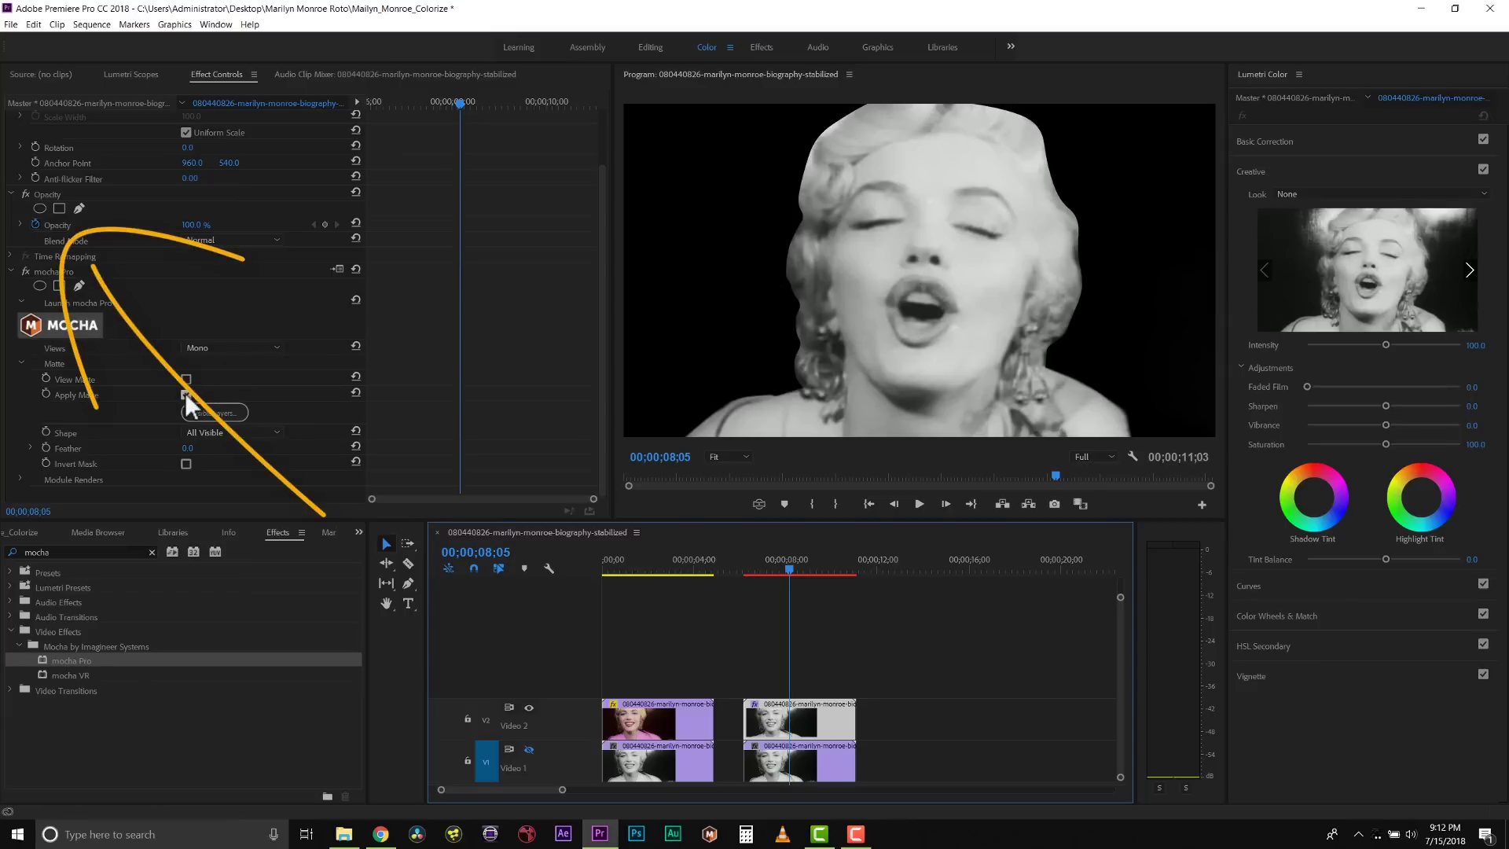
pyautogui.click(185, 394)
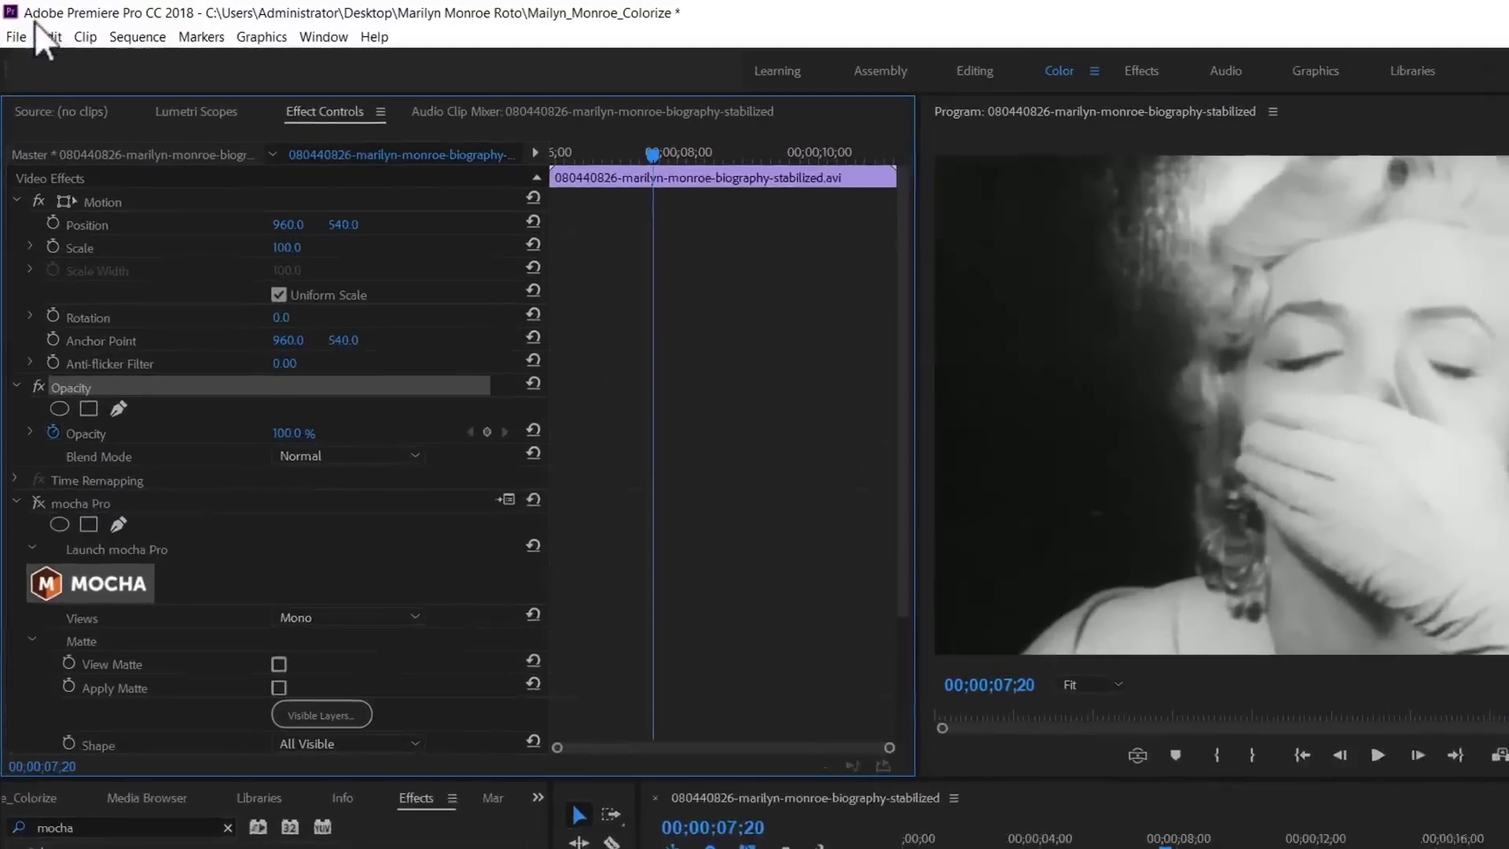
# - Paste the copied mocha shape data into the clip's Opacity effect as masks and look through the mask list
pyautogui.click(33, 24)
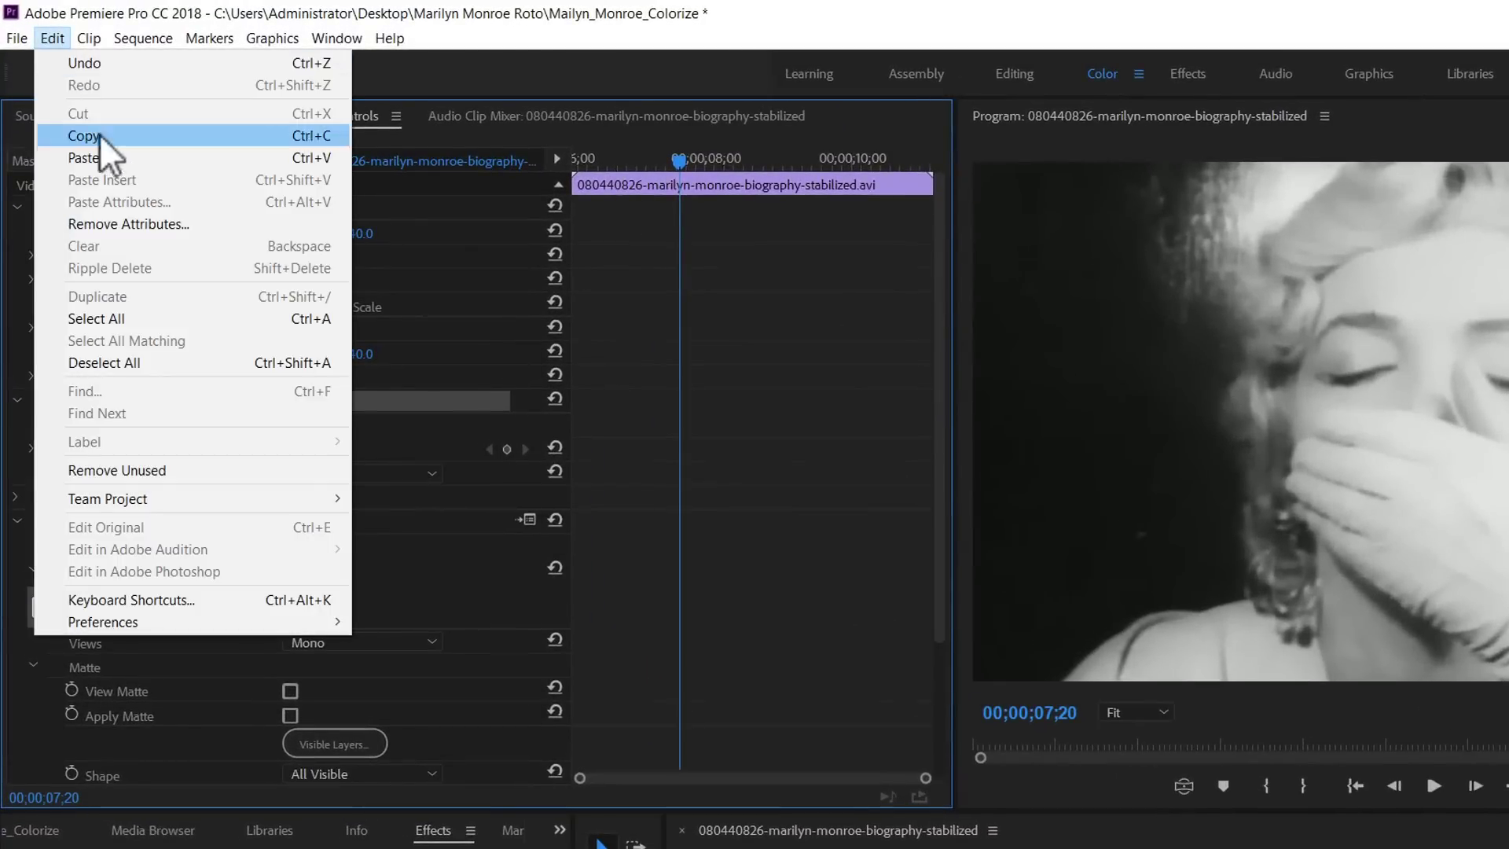
pyautogui.click(99, 134)
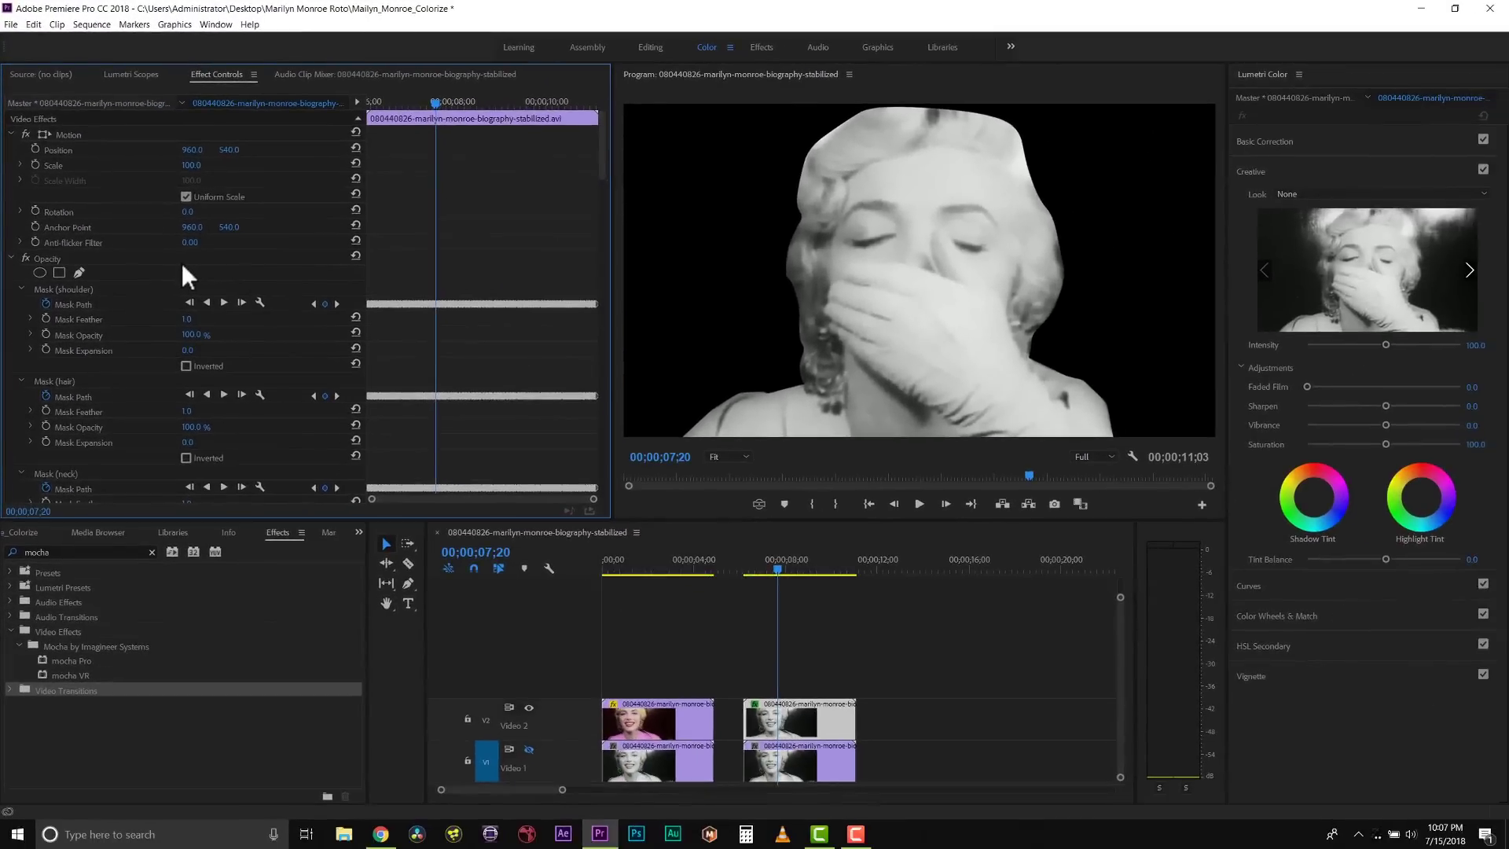
pyautogui.scroll(-15, 279, 369)
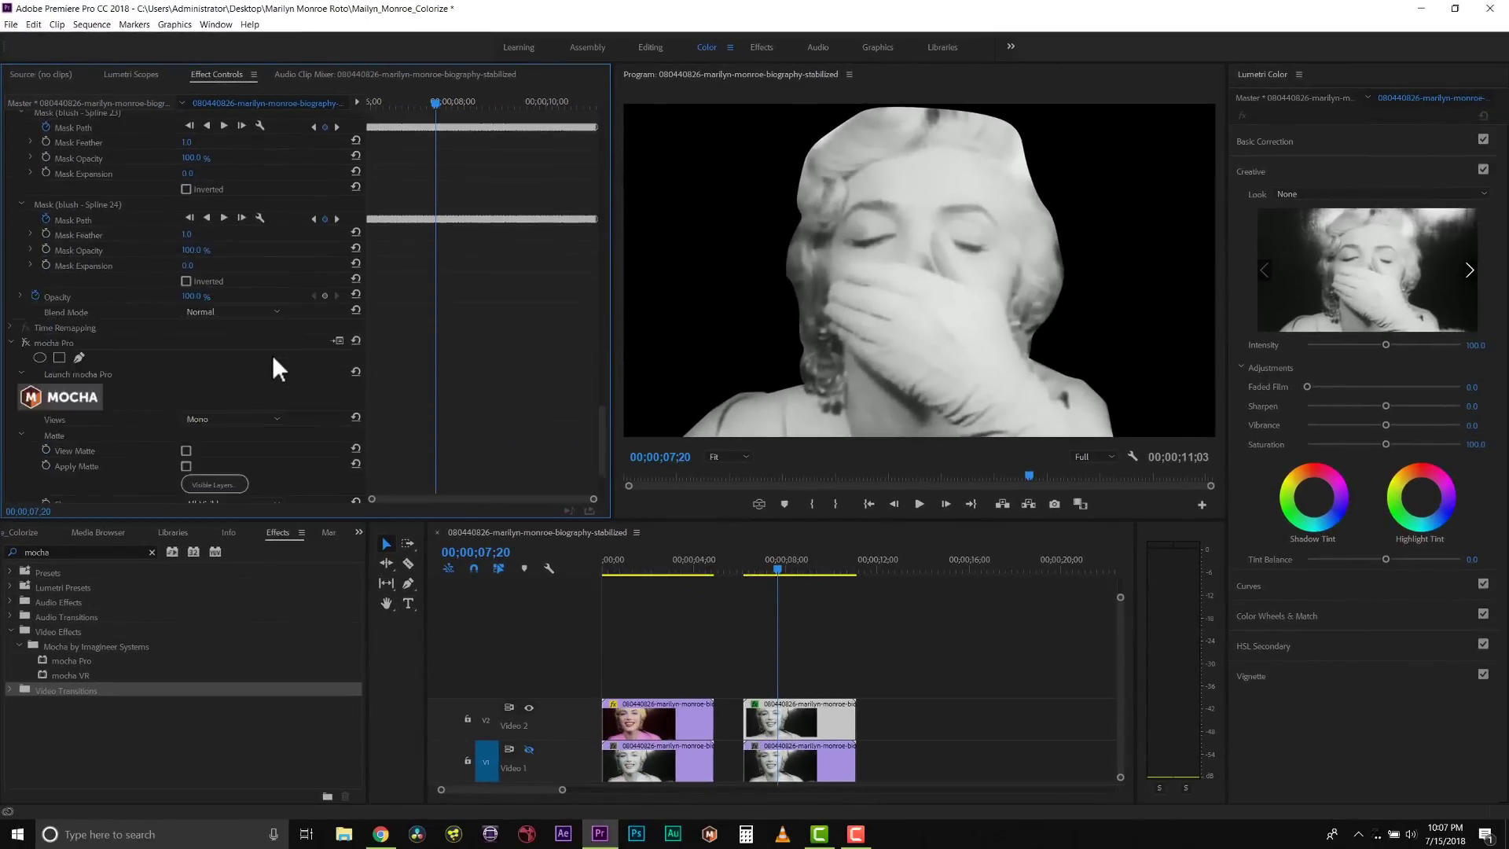
pyautogui.scroll(15, 272, 355)
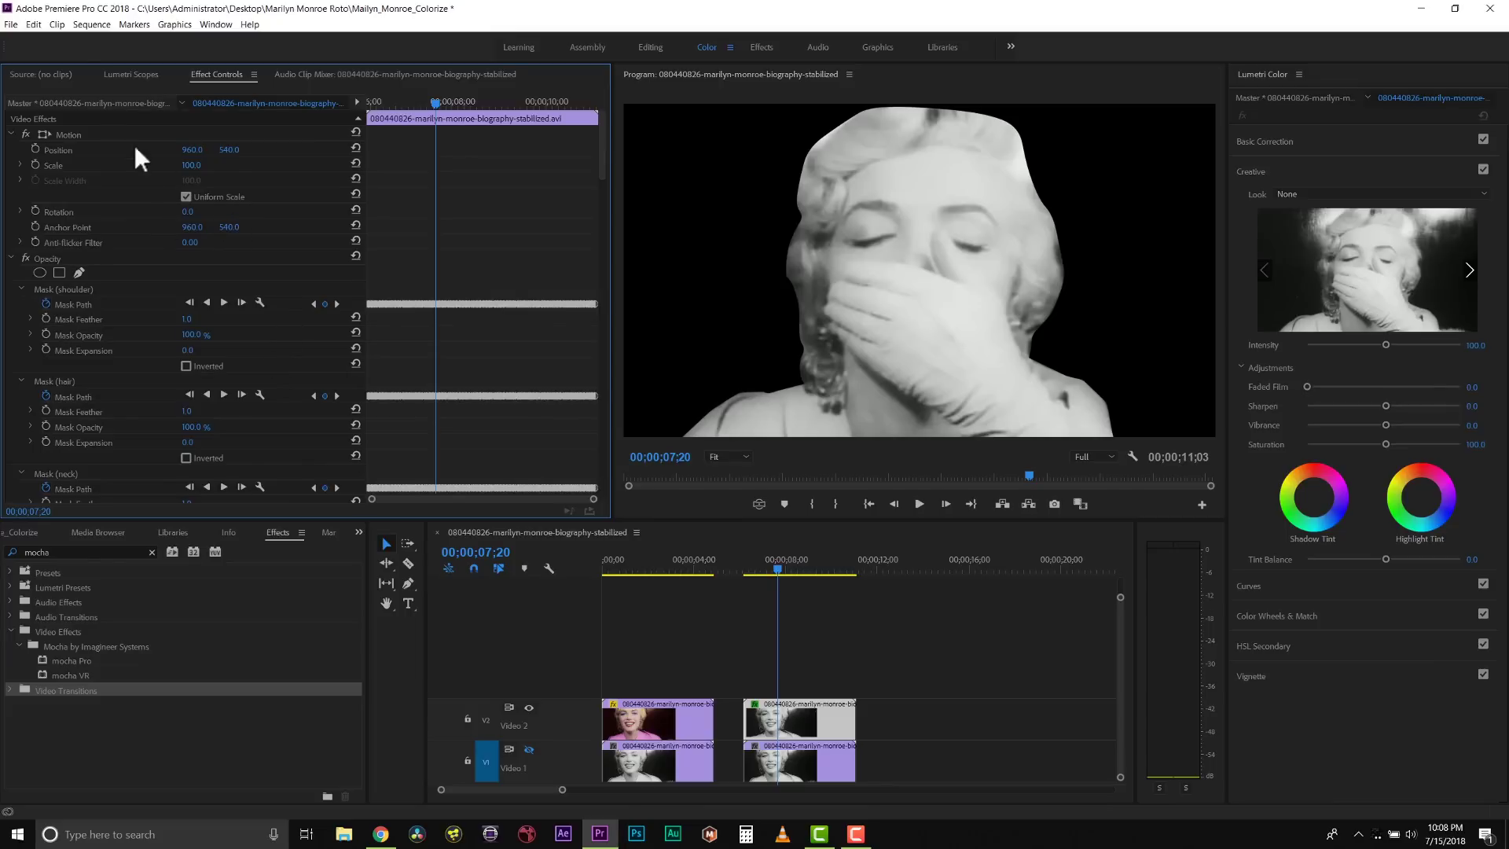
pyautogui.click(35, 24)
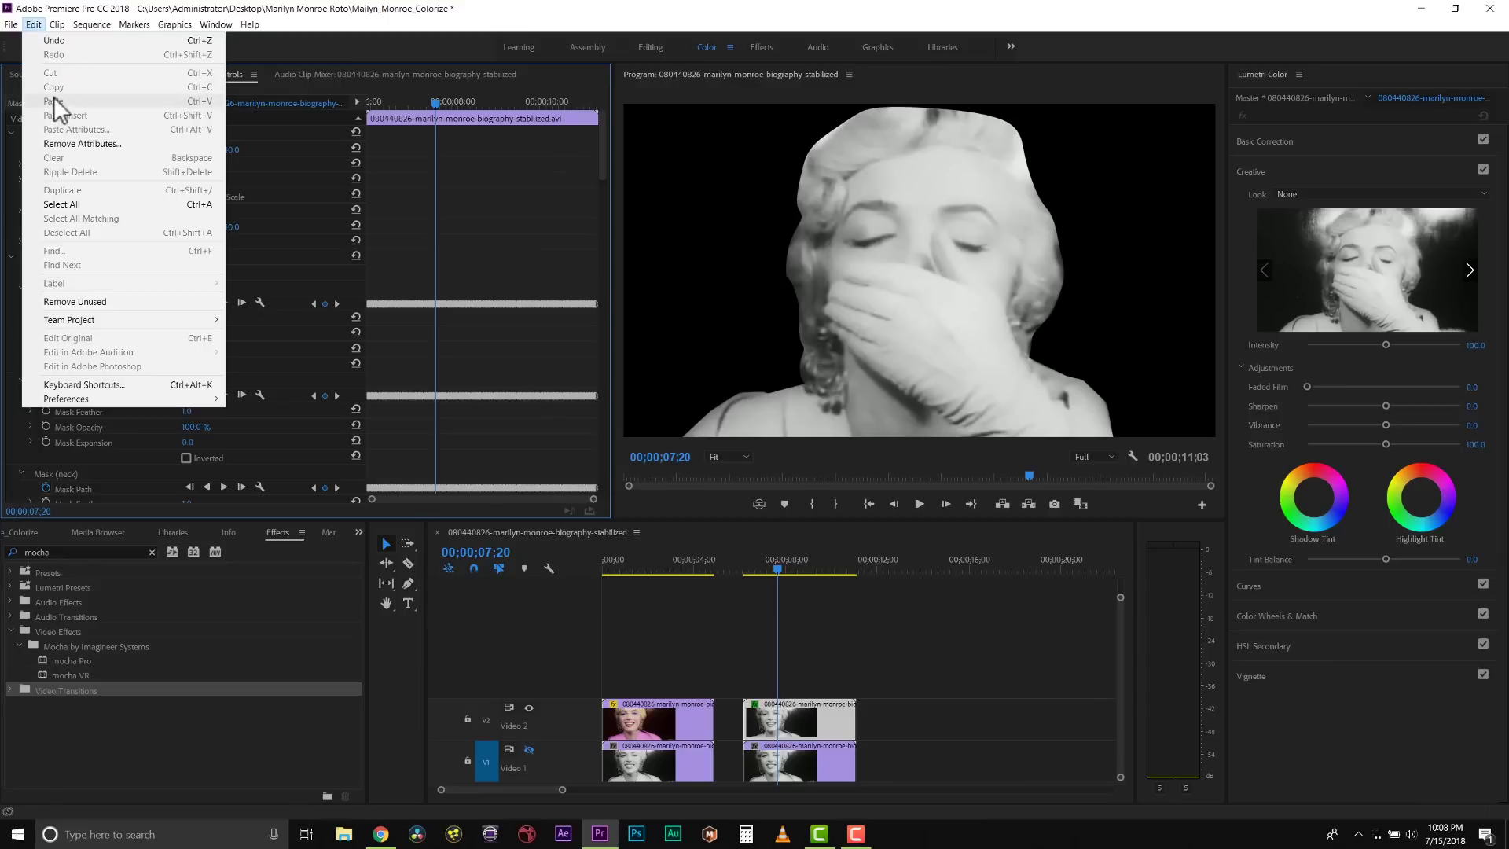
pyautogui.click(285, 54)
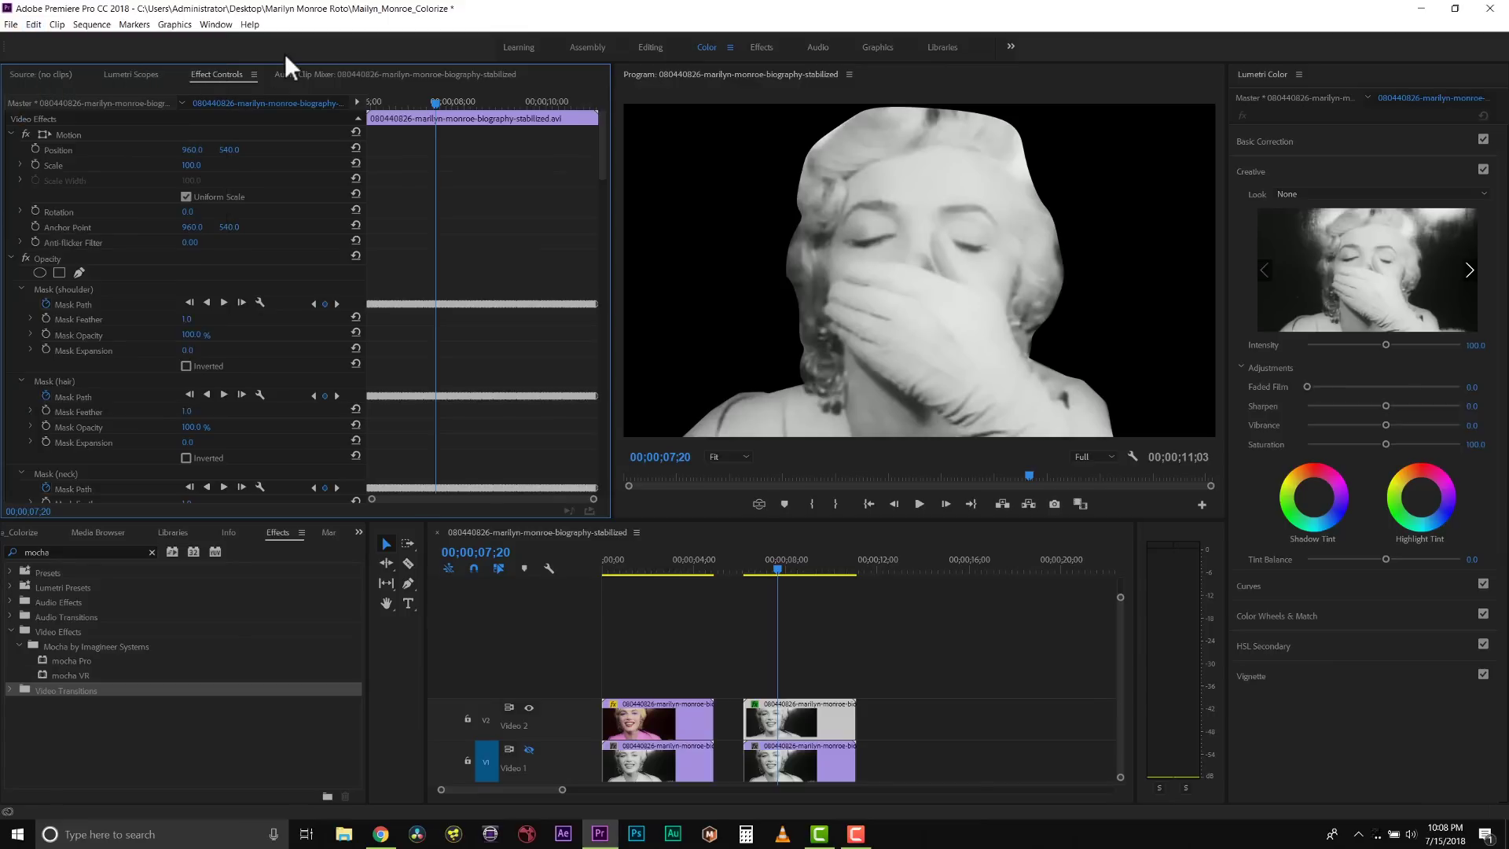
pyautogui.hotkey('alt', 'Tab')
pyautogui.hotkey('alt', 'Tab')
pyautogui.hotkey('alt', 'Tab')
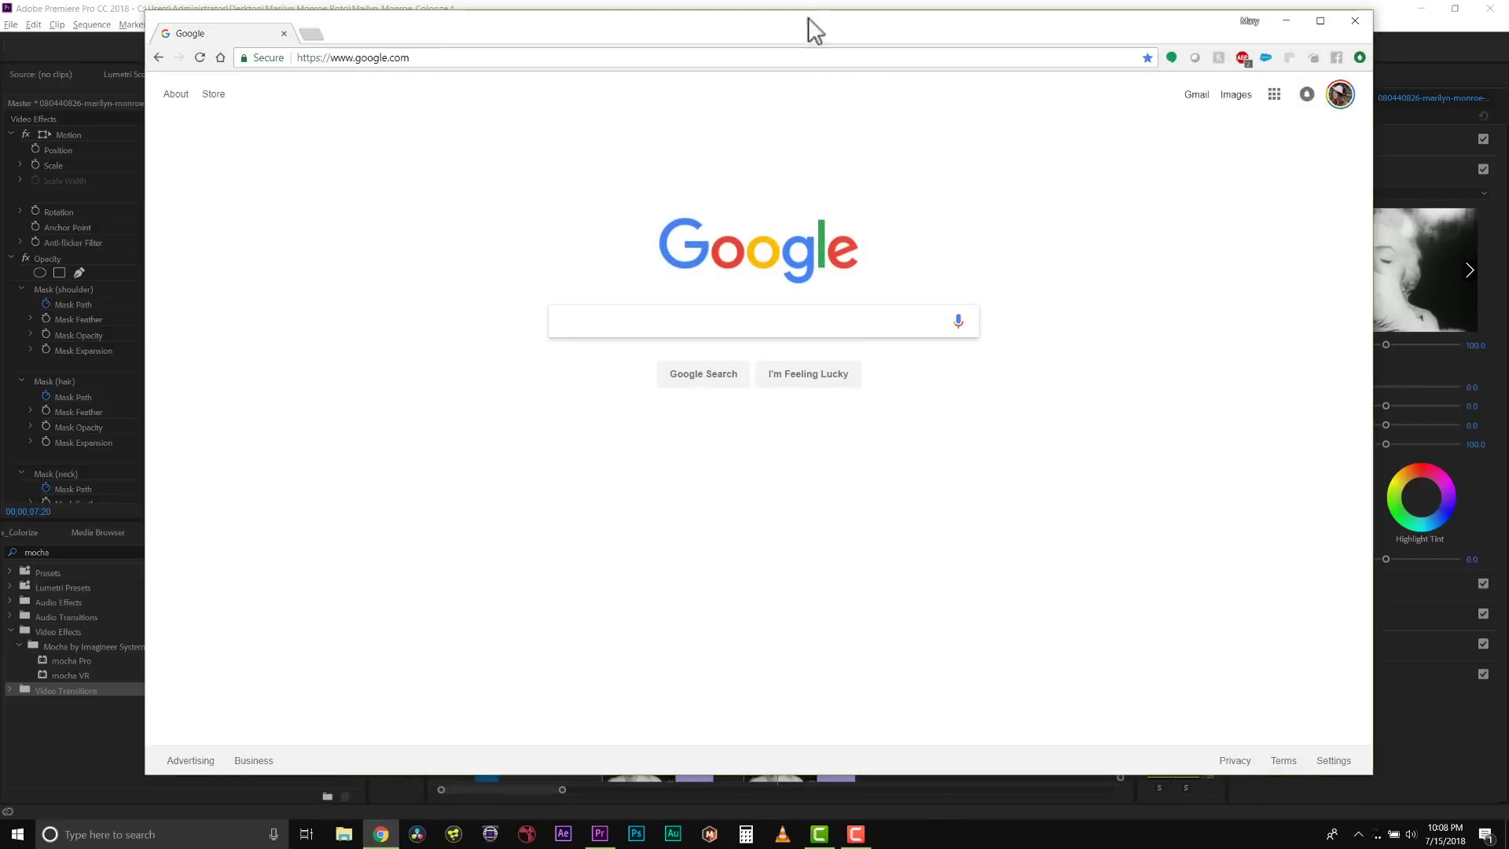
pyautogui.click(1287, 21)
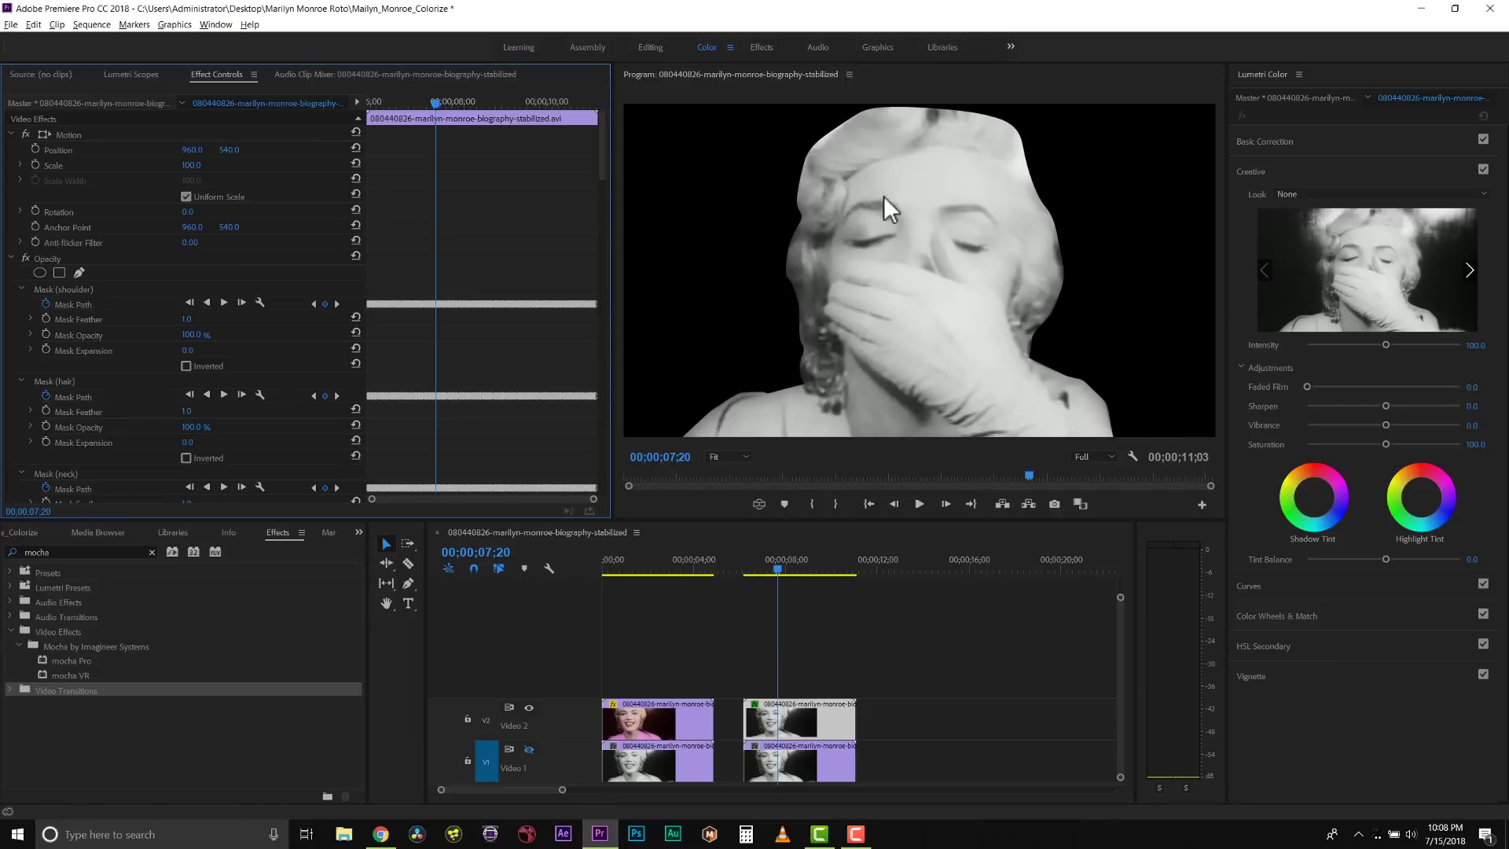
# - Add 10 video tracks after Video 2 and duplicate the masked clip from Video 2 onto Video 3 directly above
pyautogui.rightClick(553, 678)
pyautogui.click(589, 602)
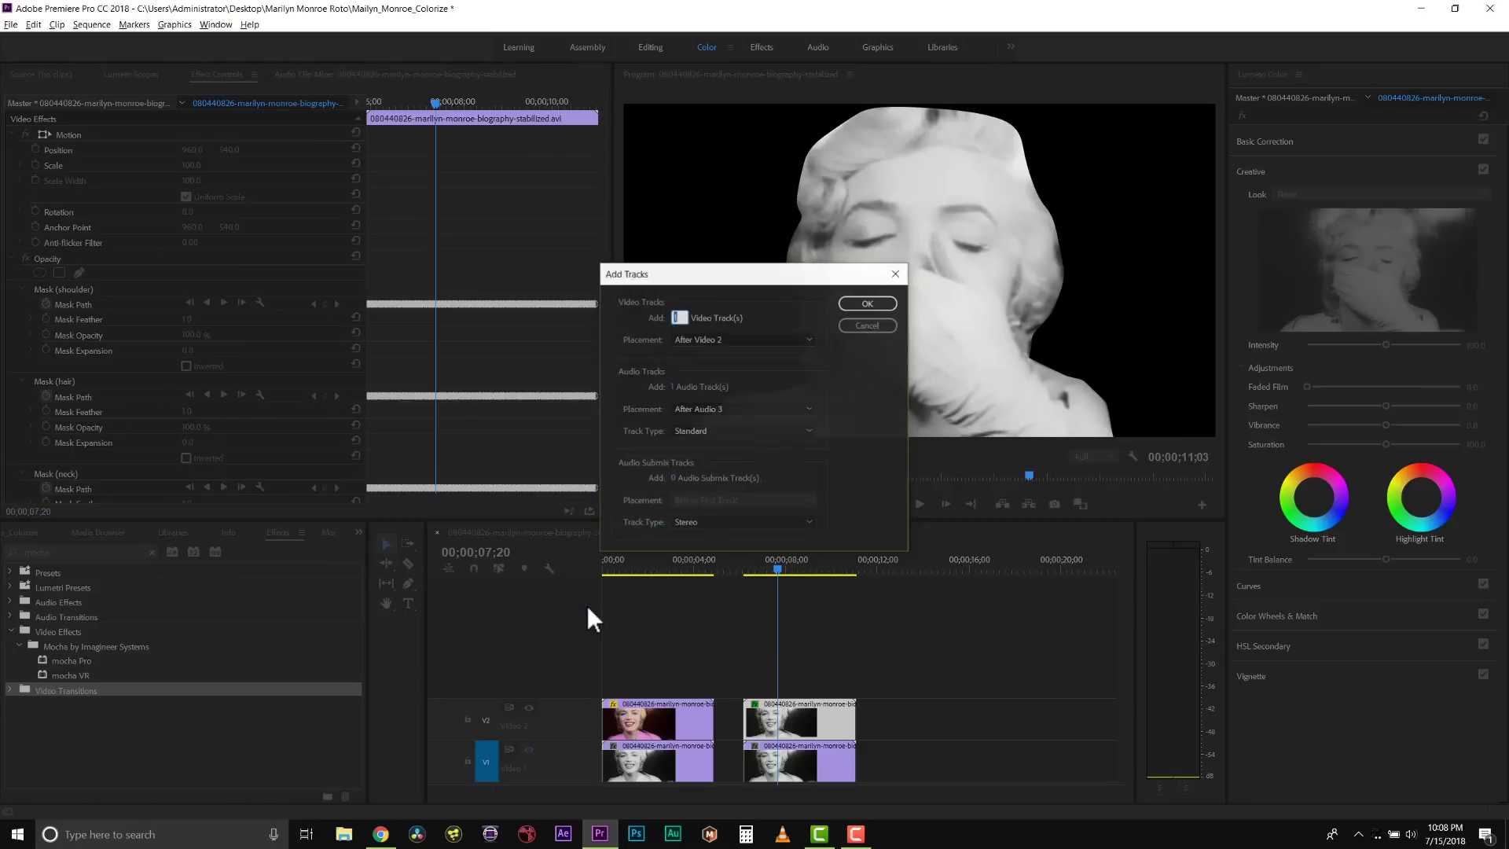
pyautogui.write('10')
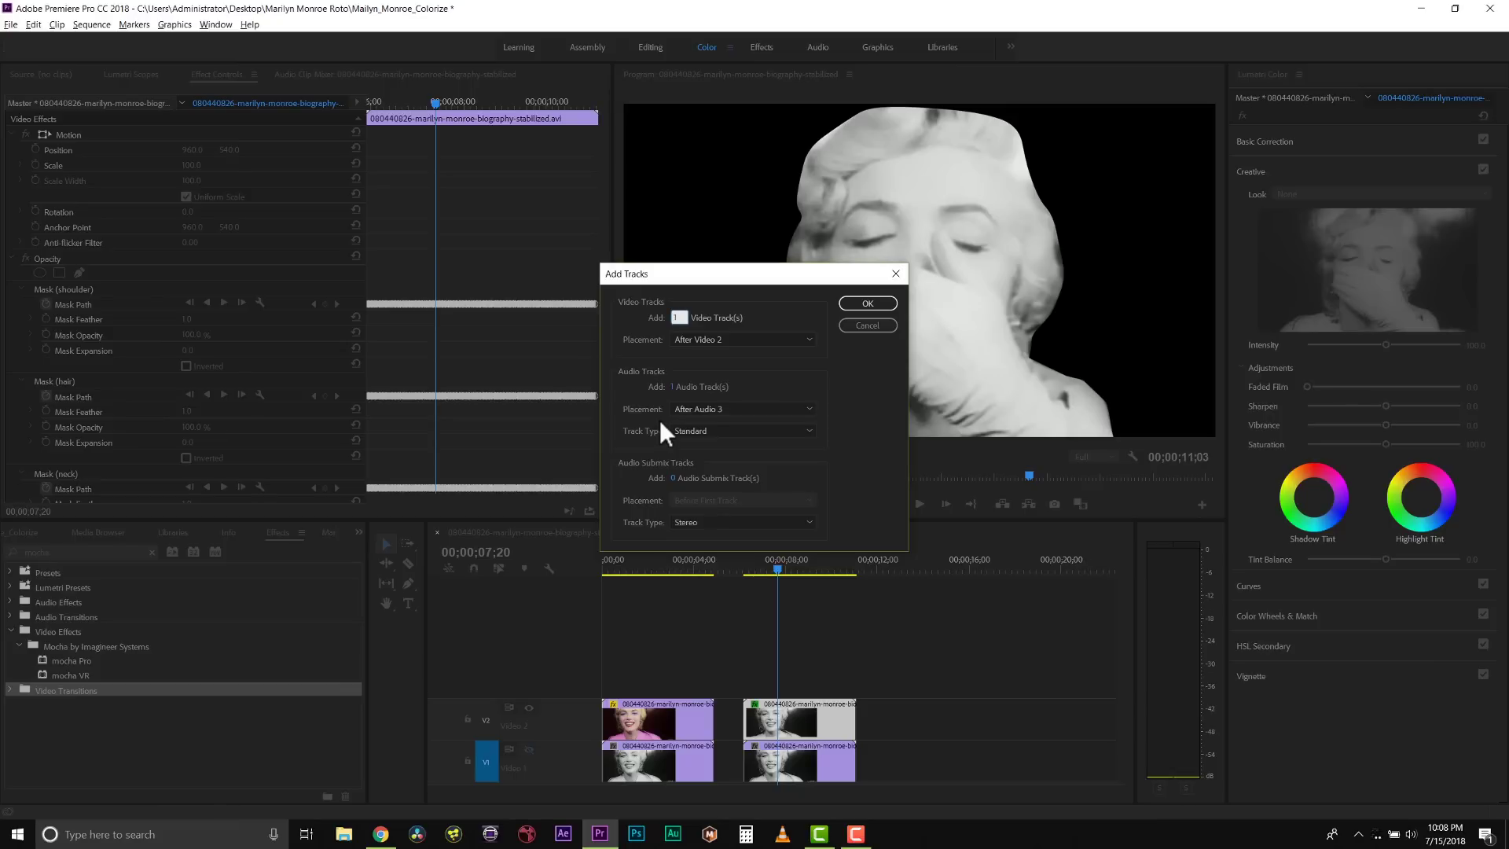
pyautogui.click(869, 303)
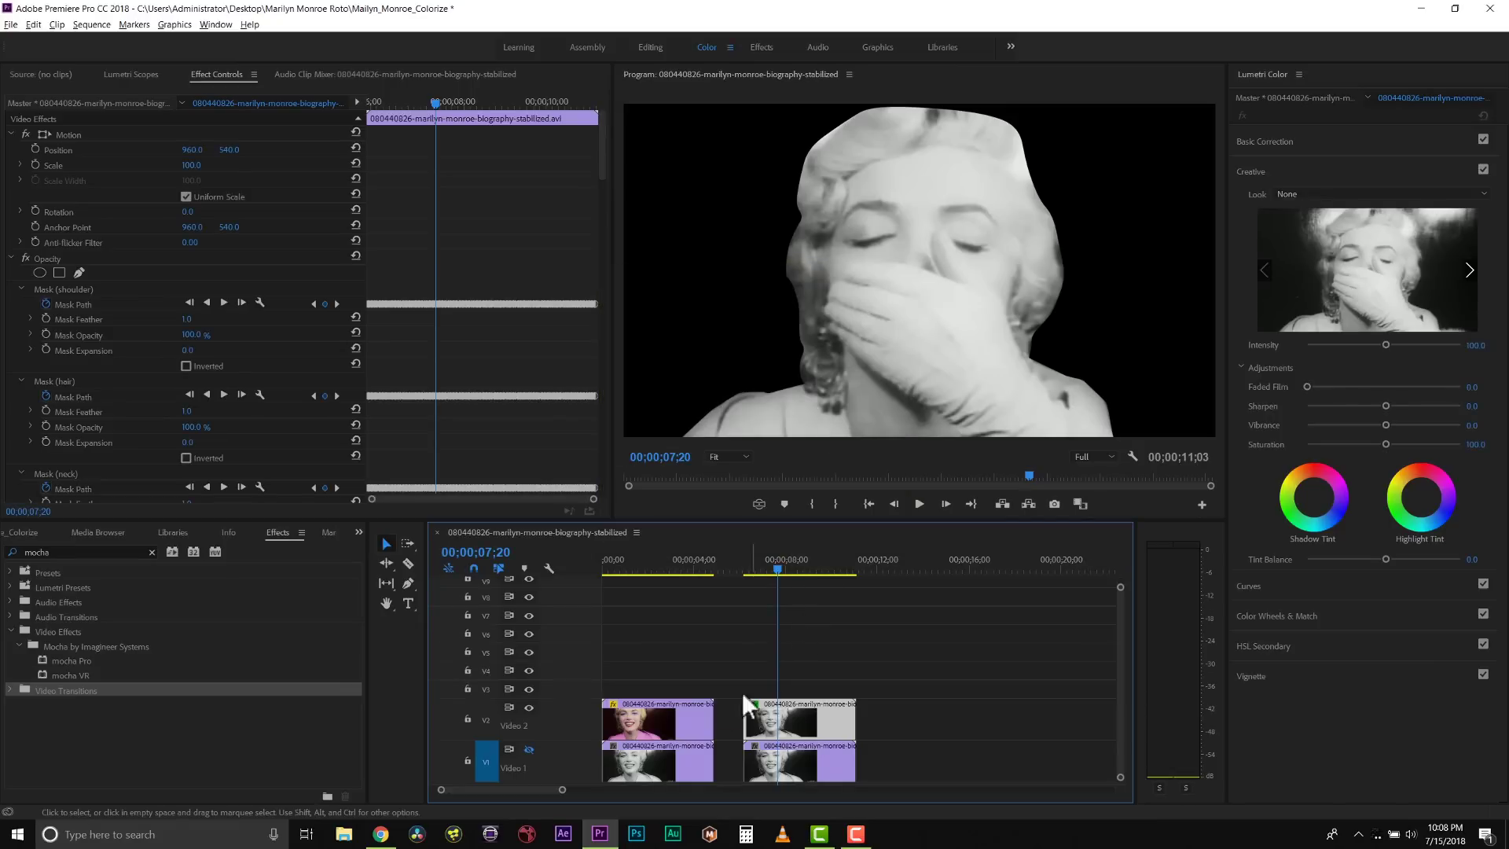
pyautogui.moveTo(809, 709); pyautogui.dragTo(744, 685)
pyautogui.click(794, 570)
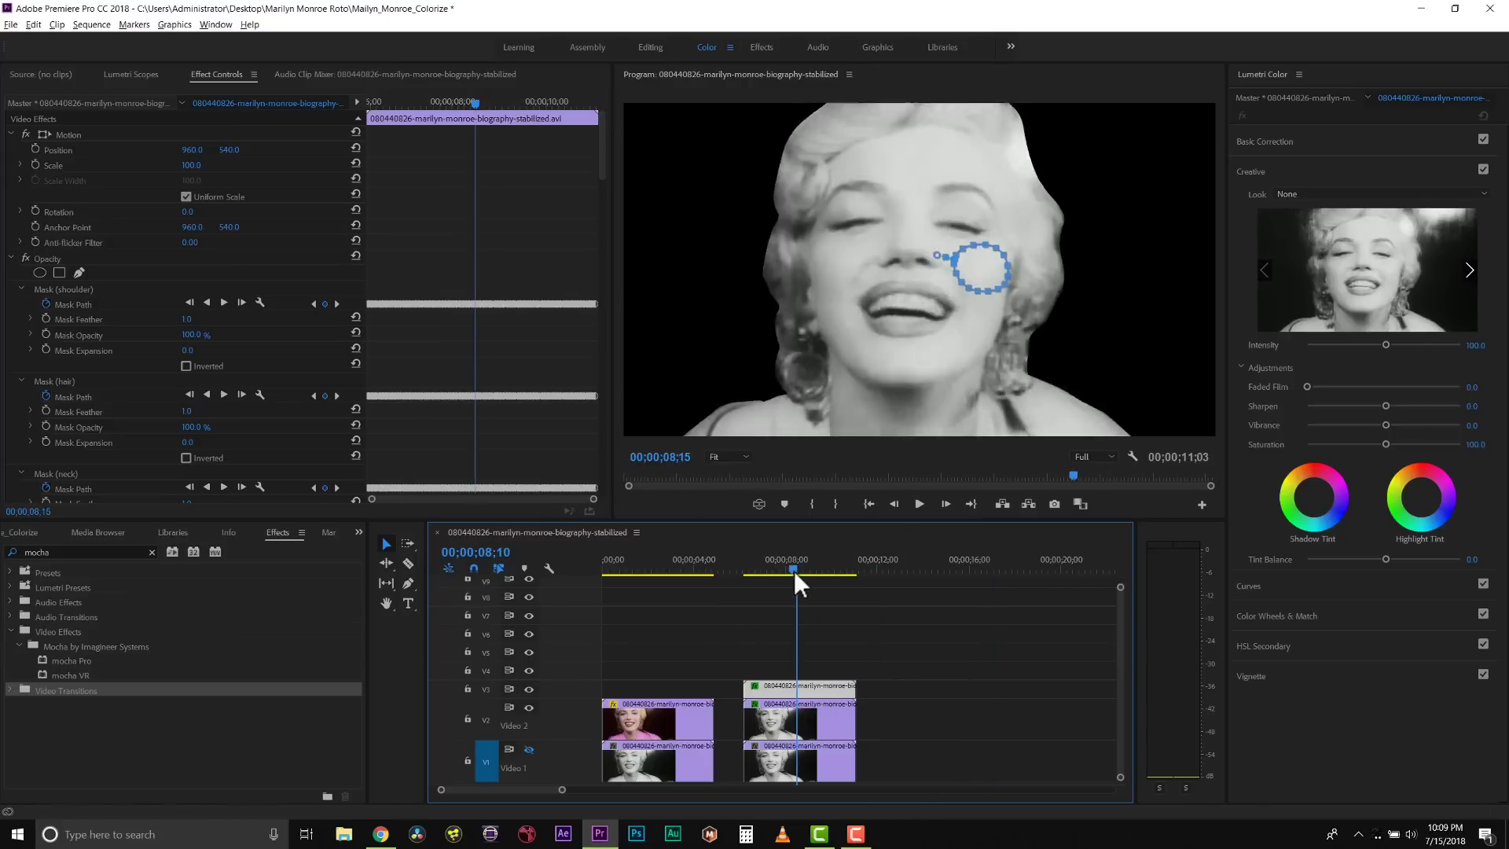
# - Delete all masks of the Video 3 clip's Opacity effect except shoulder, wrist, thumb and hand in glove
pyautogui.click(110, 291)
pyautogui.scroll(-2, 97, 325)
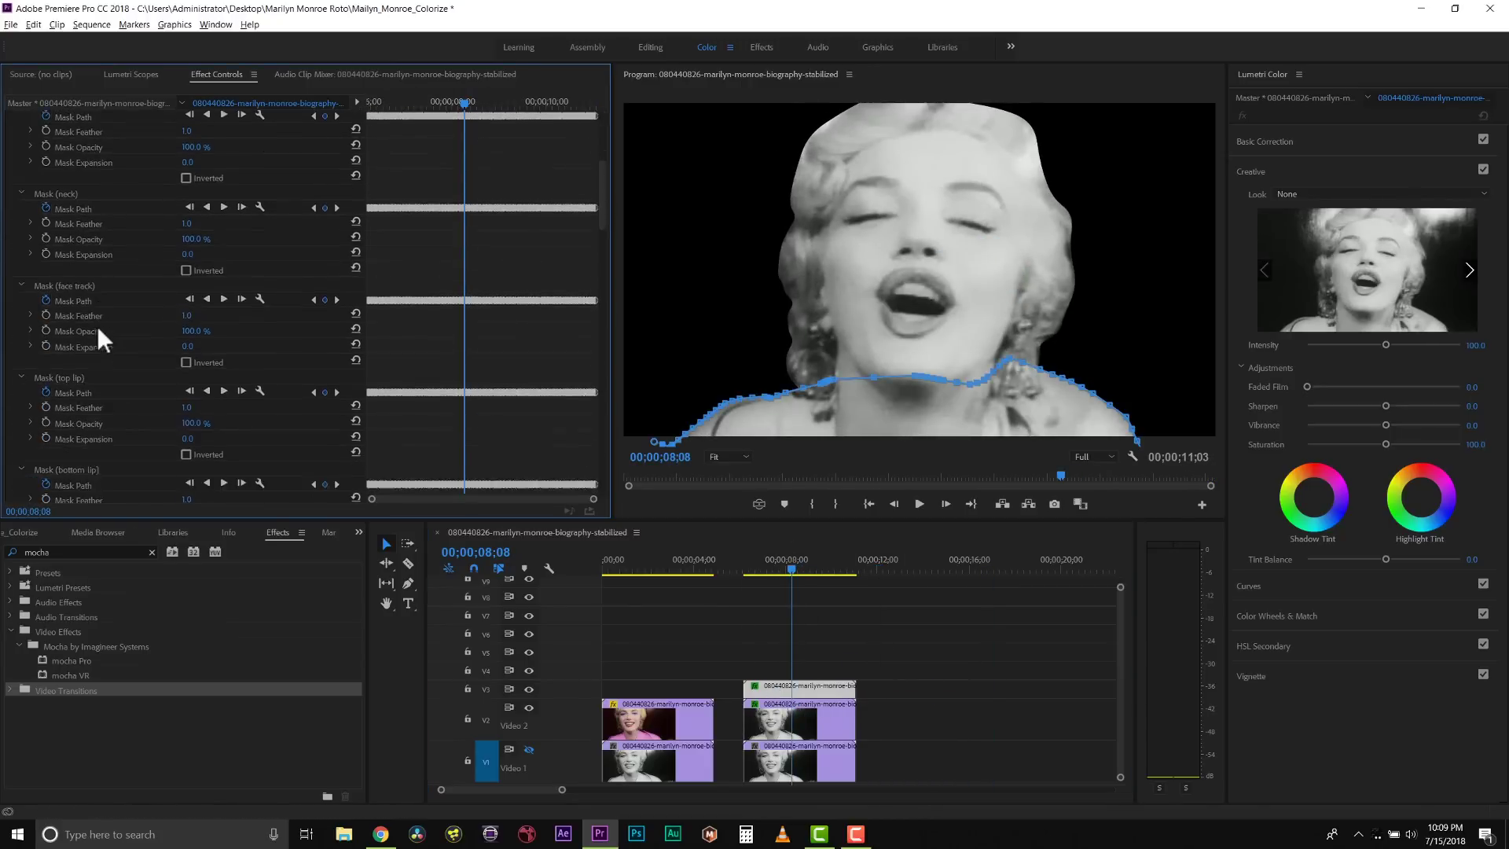
pyautogui.click(75, 323)
pyautogui.click(64, 413)
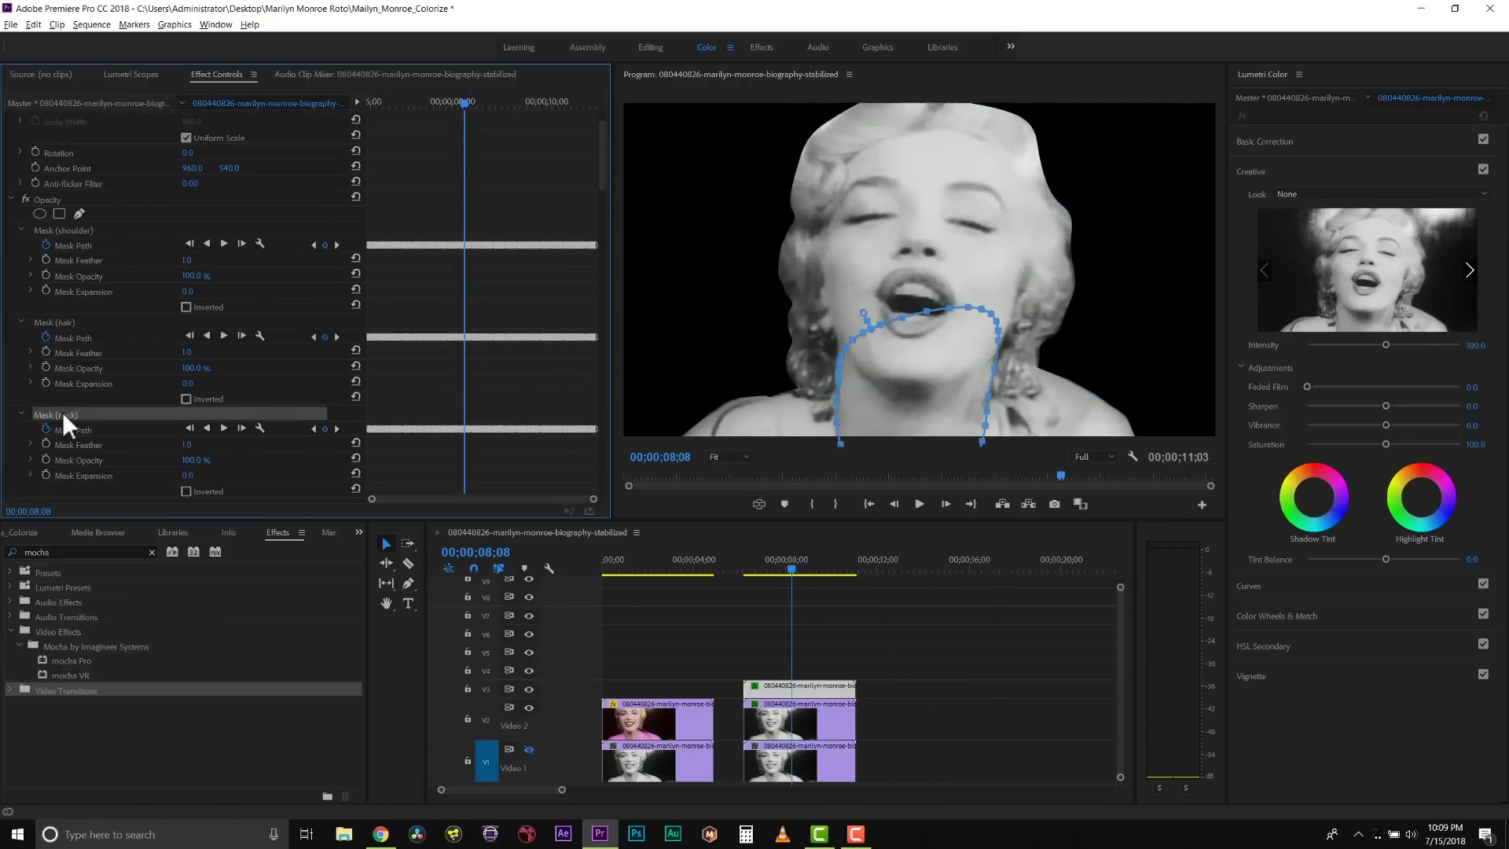
pyautogui.press('Delete')
pyautogui.click(61, 325)
pyautogui.press('Delete')
pyautogui.click(61, 322)
pyautogui.press('Delete')
pyautogui.click(61, 320)
pyautogui.press('Delete')
pyautogui.click(69, 320)
pyautogui.press('Delete')
pyautogui.click(78, 320)
pyautogui.press('Delete')
pyautogui.click(78, 321)
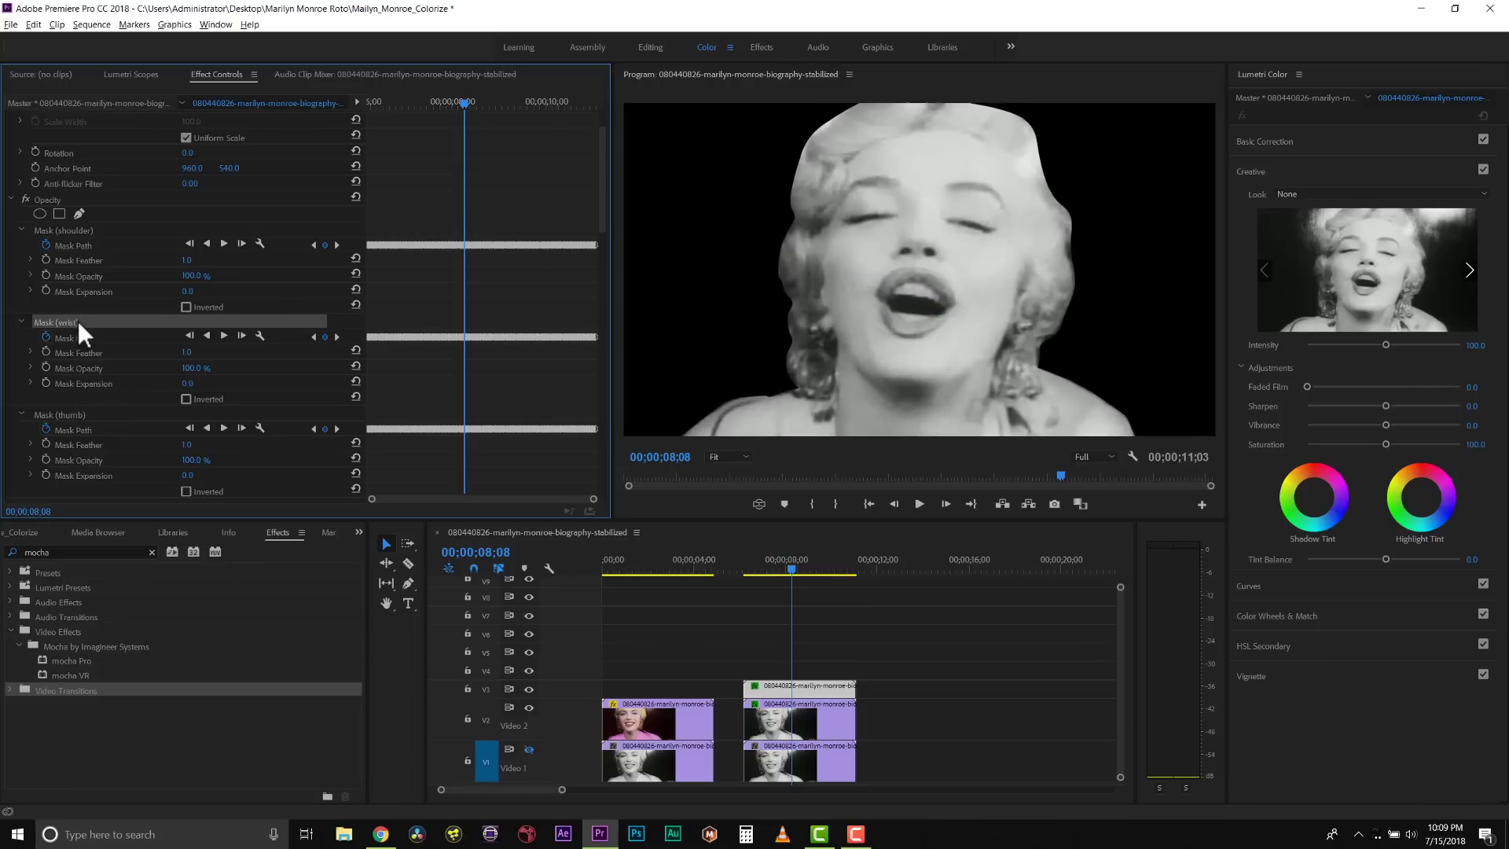
pyautogui.scroll(-5, 85, 404)
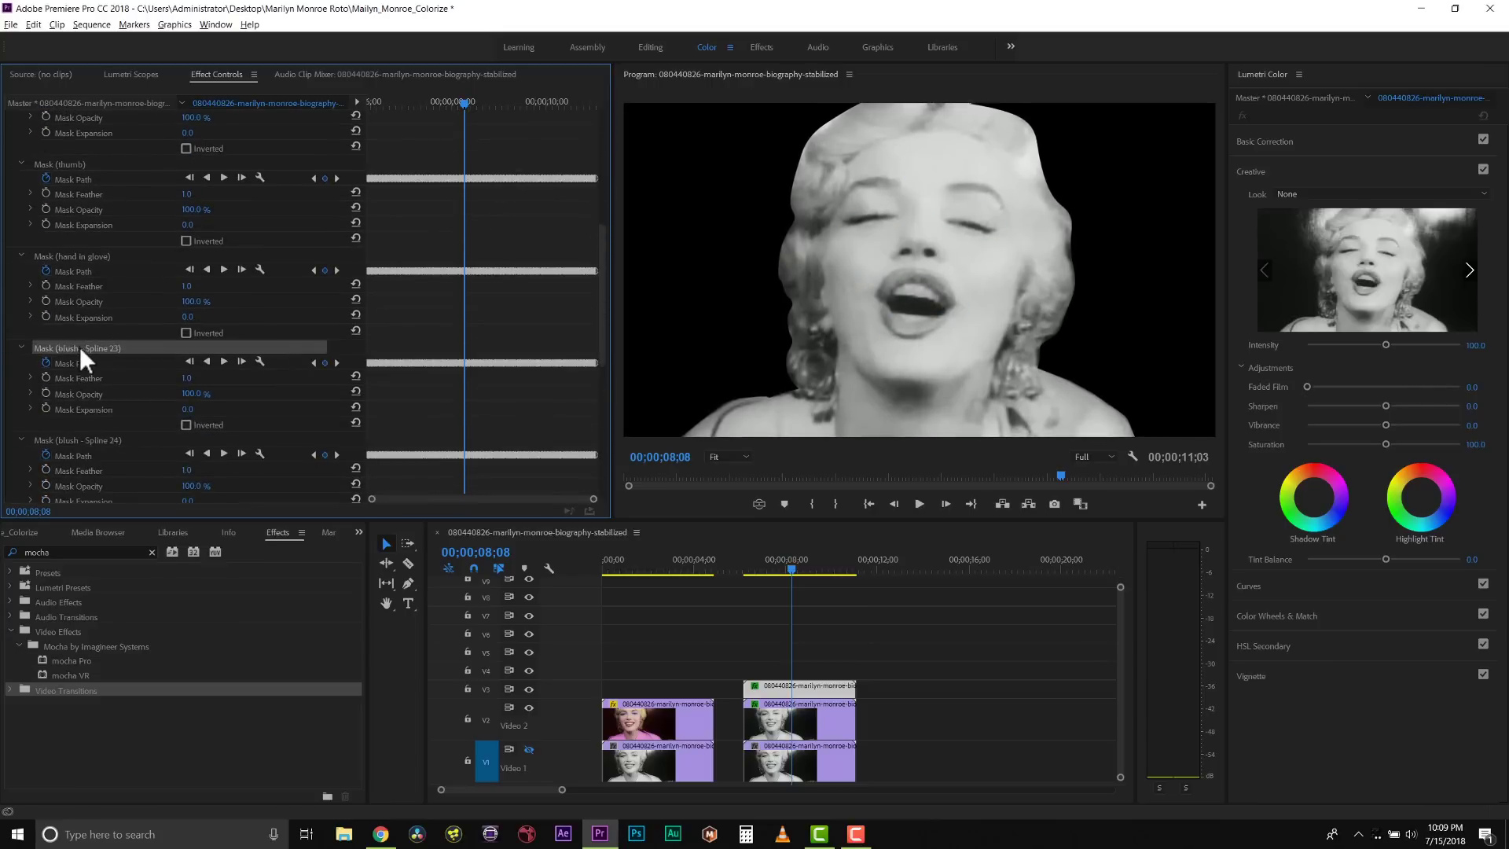
pyautogui.scroll(8, 79, 347)
# - Hide the Video 2 track and tint the Video 3 clip's shadows magenta and highlights pink
pyautogui.click(529, 707)
pyautogui.moveTo(767, 573); pyautogui.dragTo(825, 601)
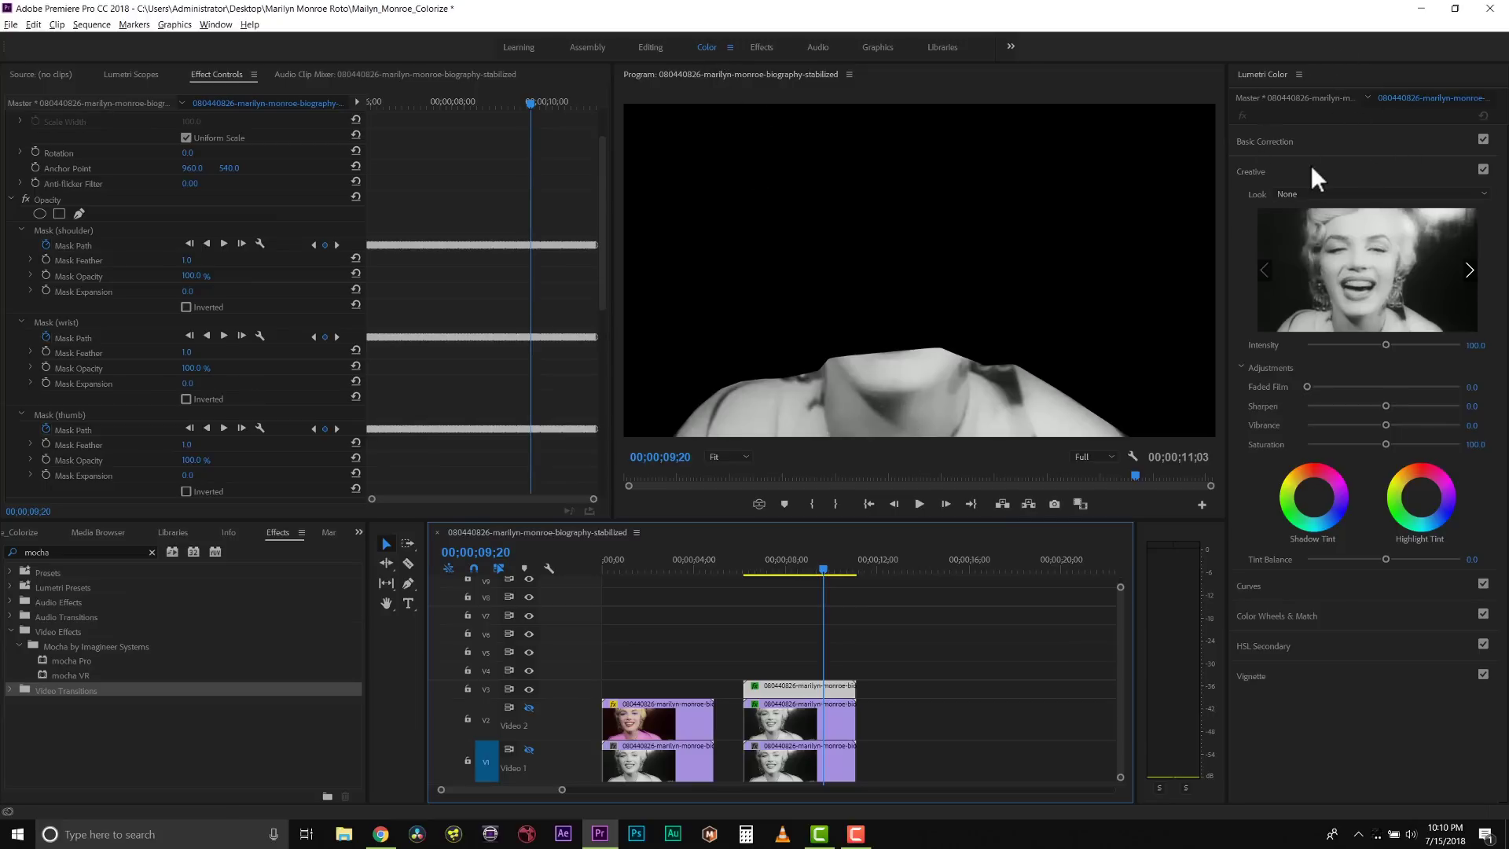
pyautogui.moveTo(1341, 489); pyautogui.dragTo(1337, 477)
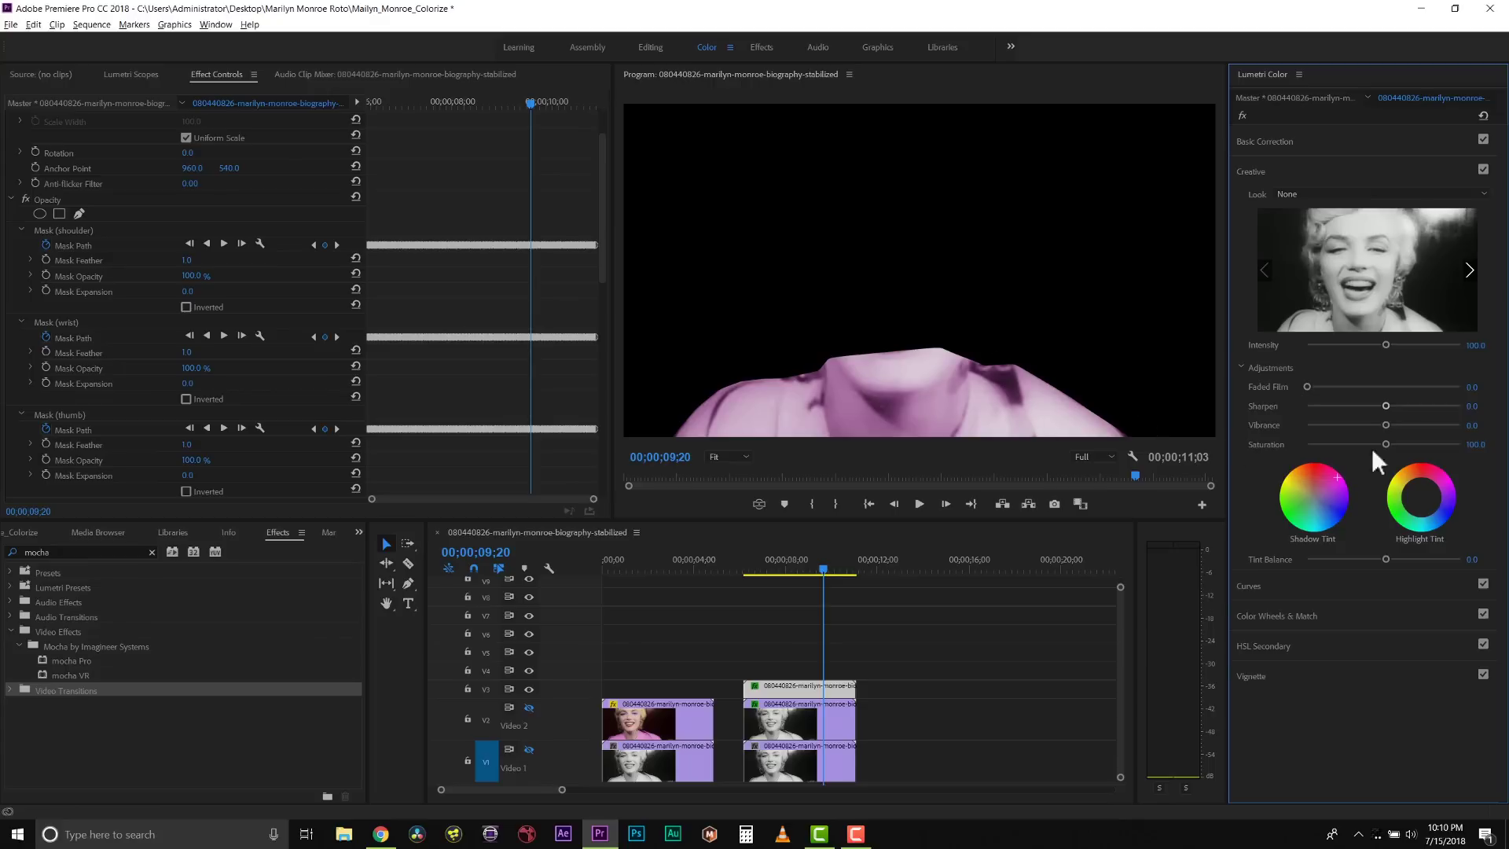
pyautogui.click(1440, 481)
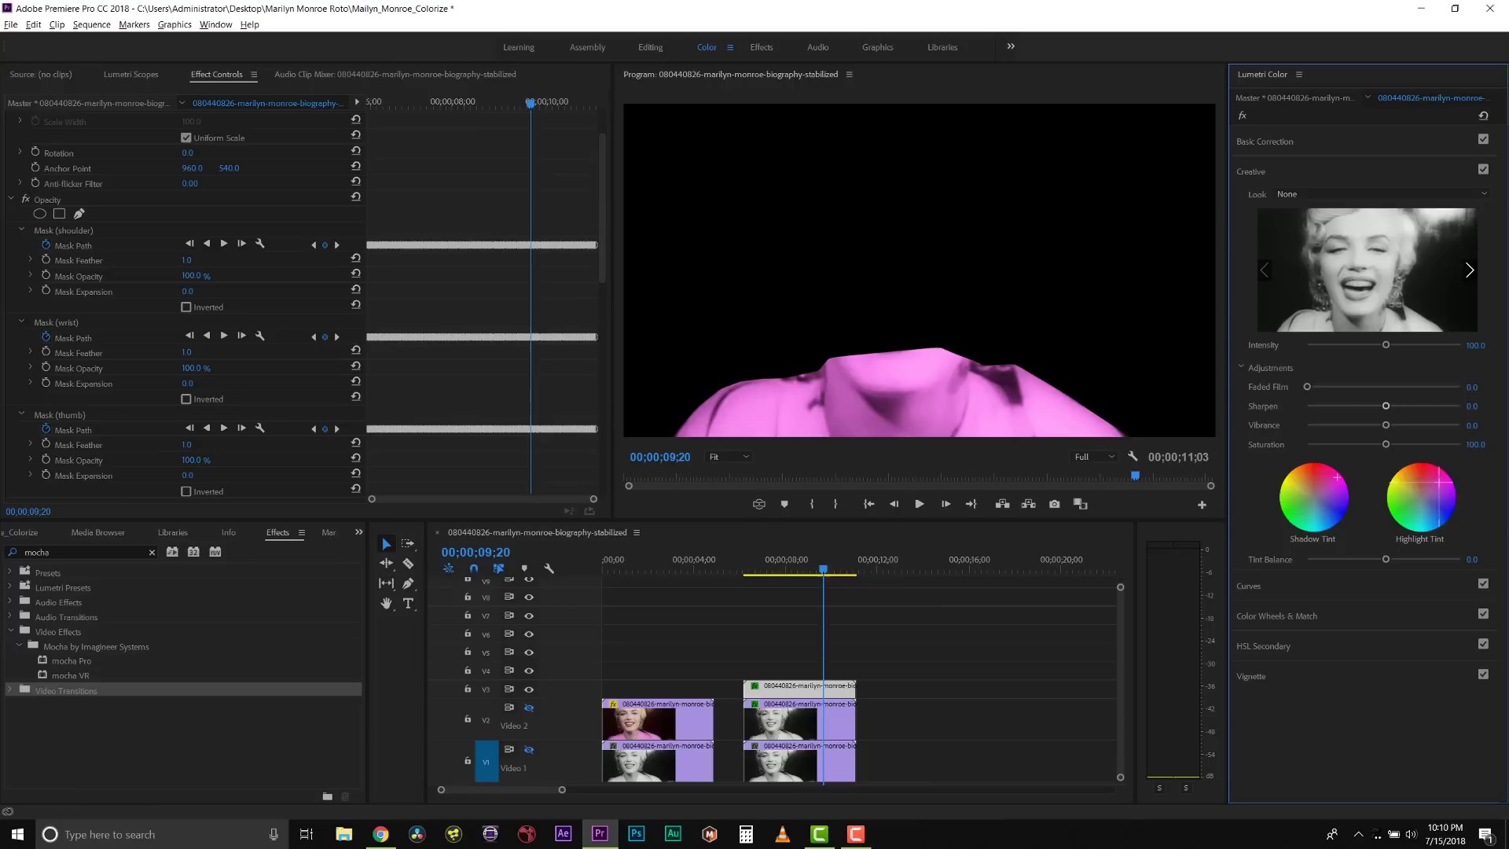
pyautogui.moveTo(1435, 475); pyautogui.dragTo(1429, 477)
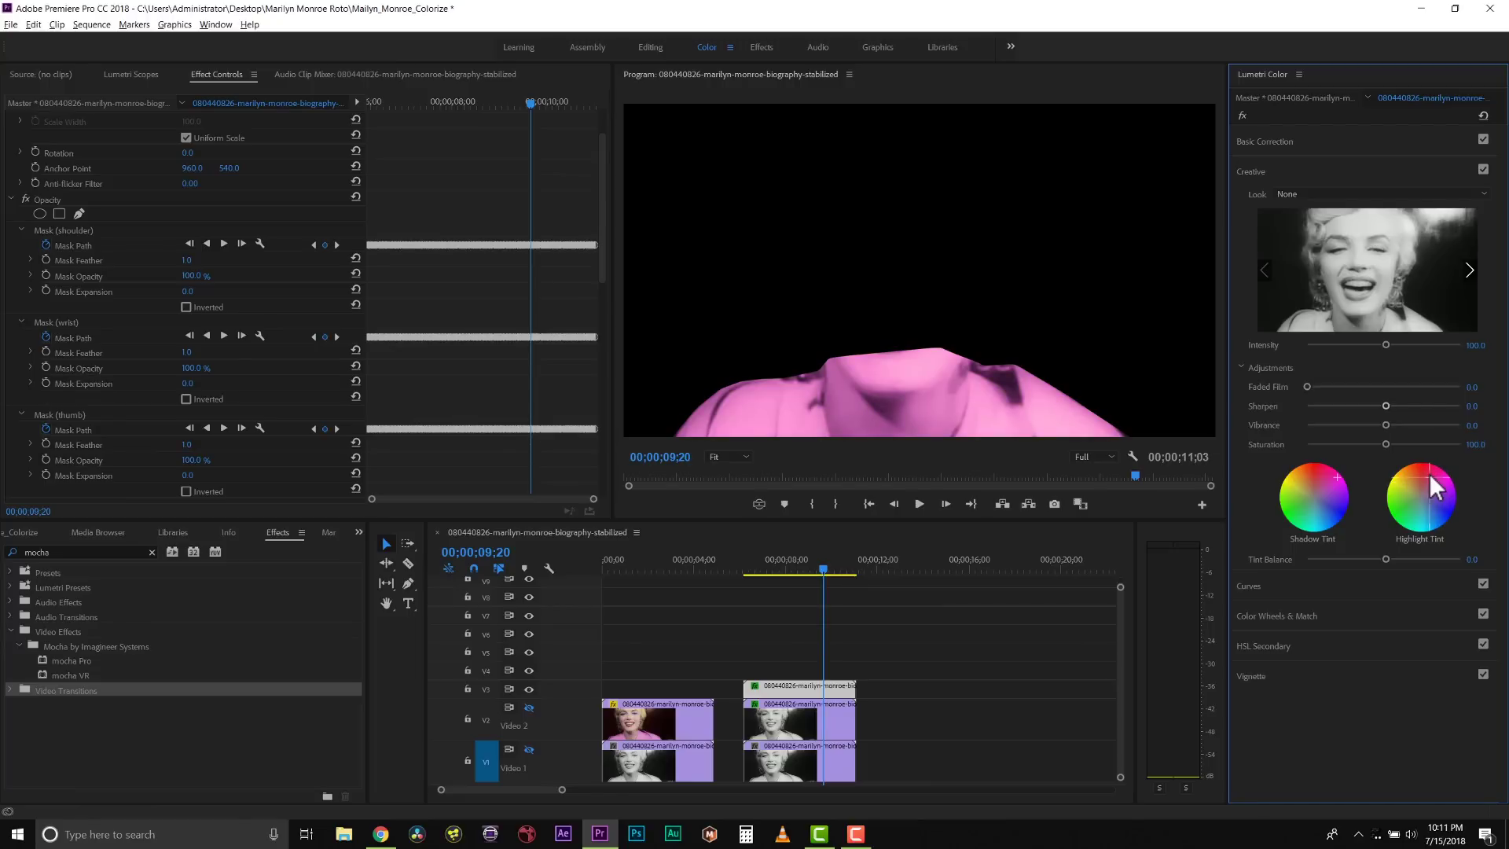
# - Copy the pink-tinted Video 3 clip and place the copy on Video 12, aligned with the original clip
pyautogui.click(816, 686)
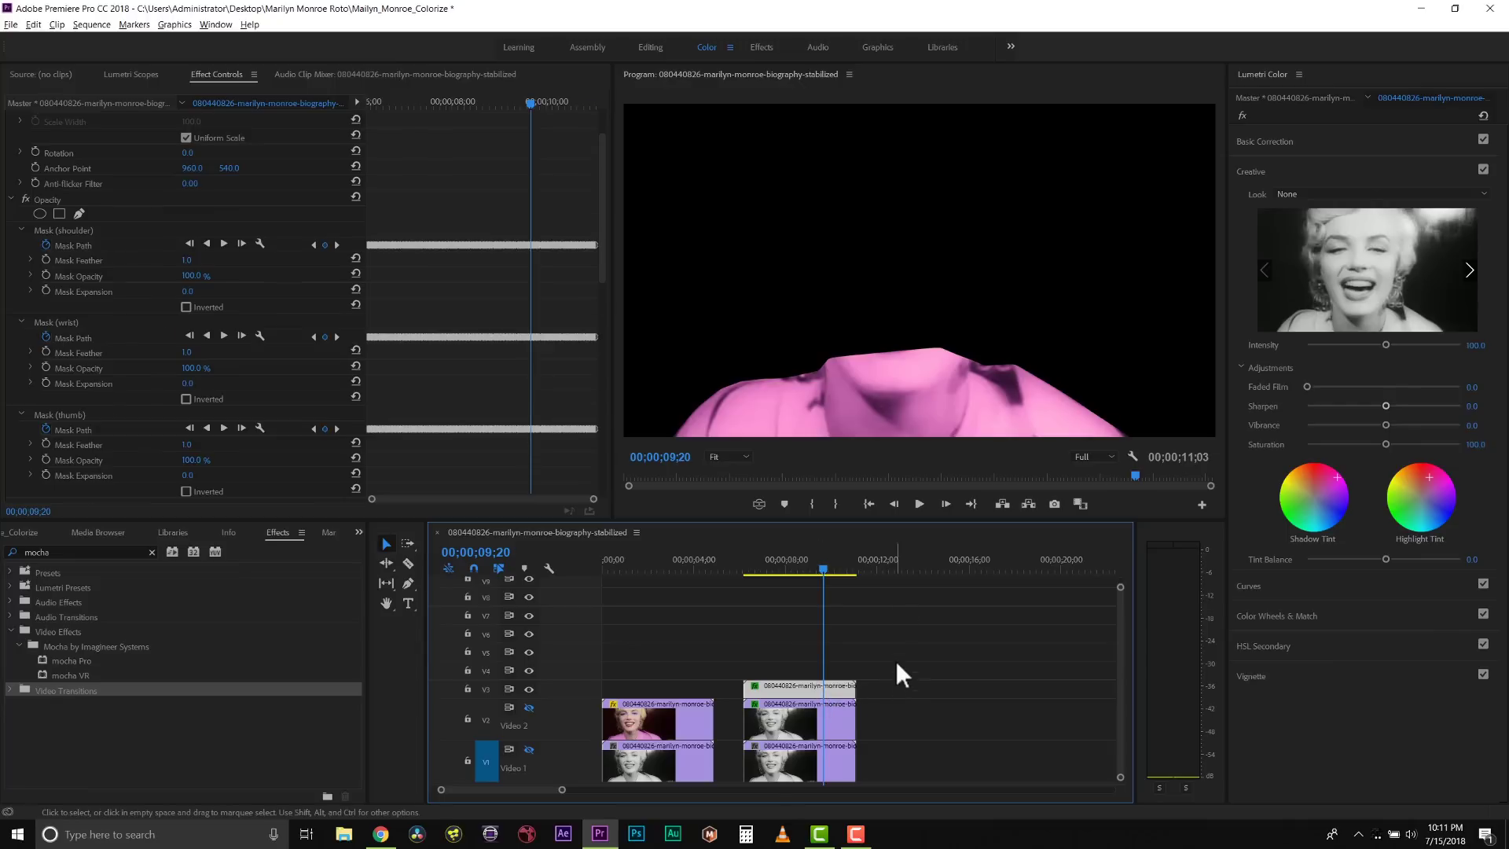
pyautogui.click(904, 569)
pyautogui.hotkey('ctrl', 'v')
pyautogui.moveTo(935, 751); pyautogui.dragTo(783, 615)
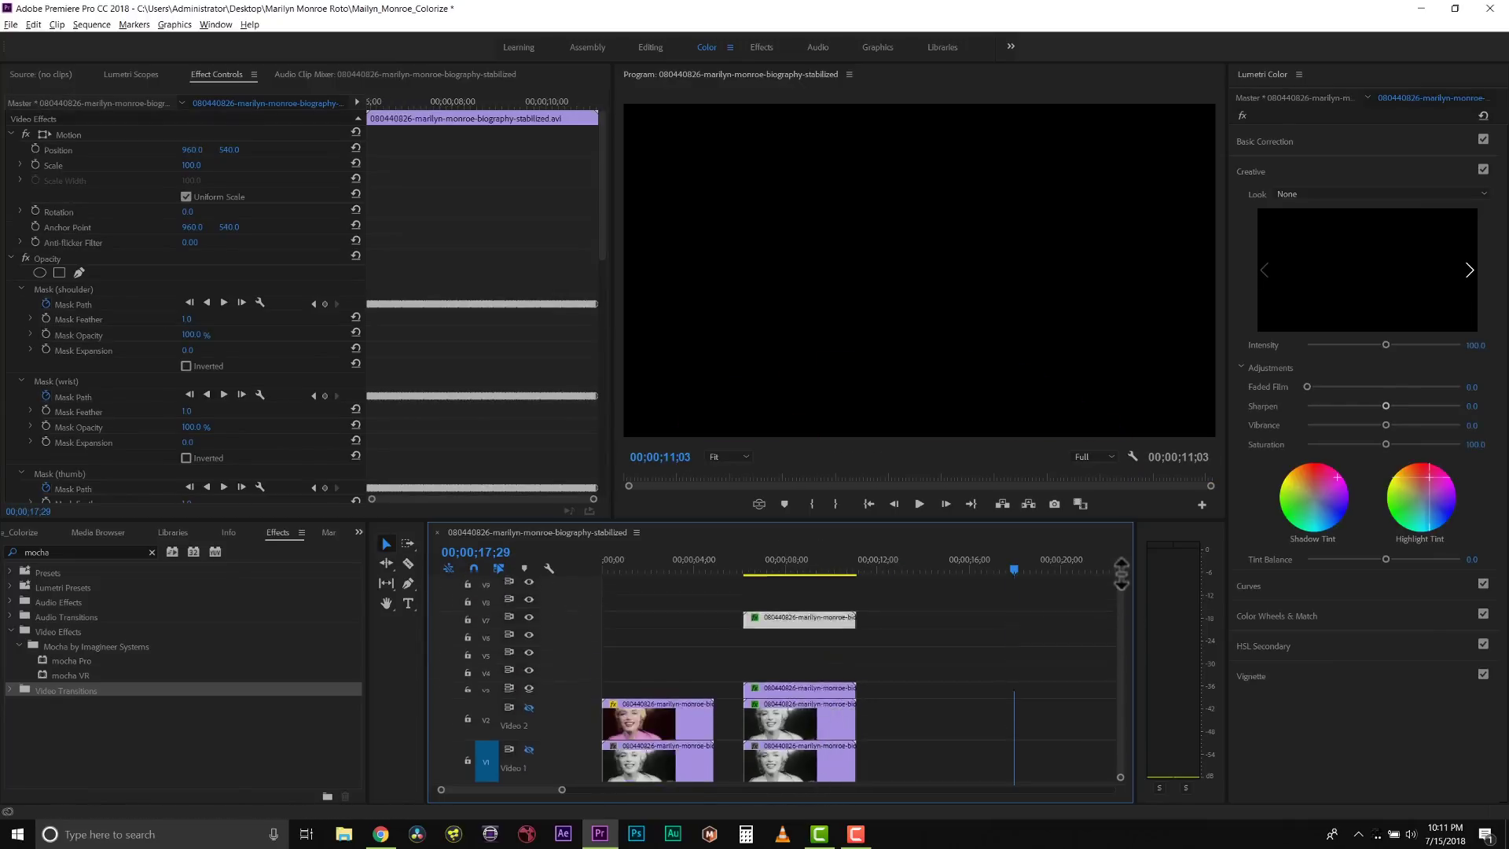
pyautogui.moveTo(1121, 574); pyautogui.dragTo(1122, 562)
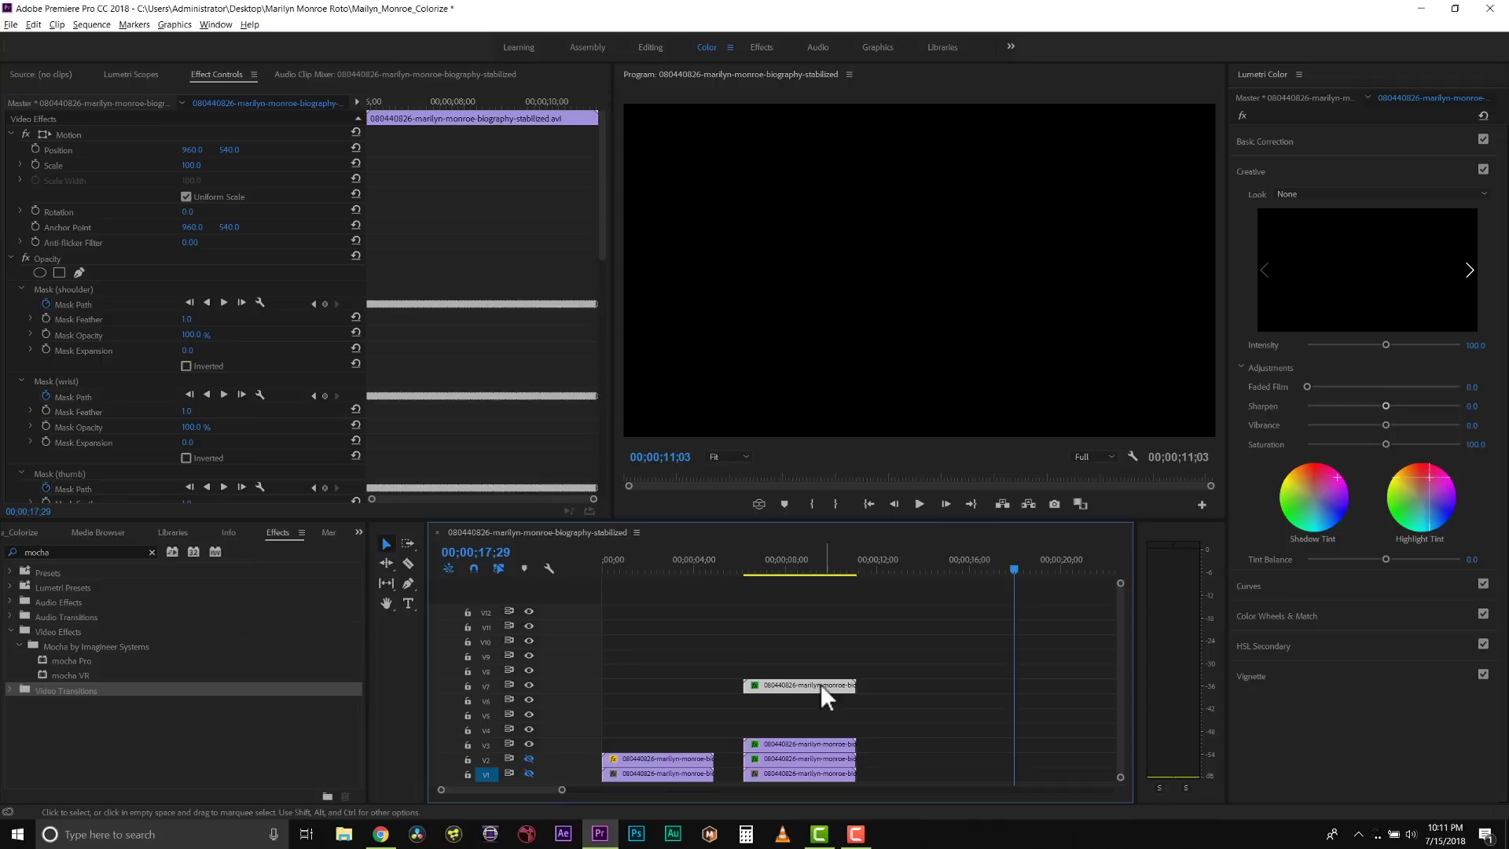
pyautogui.moveTo(821, 683); pyautogui.dragTo(804, 611)
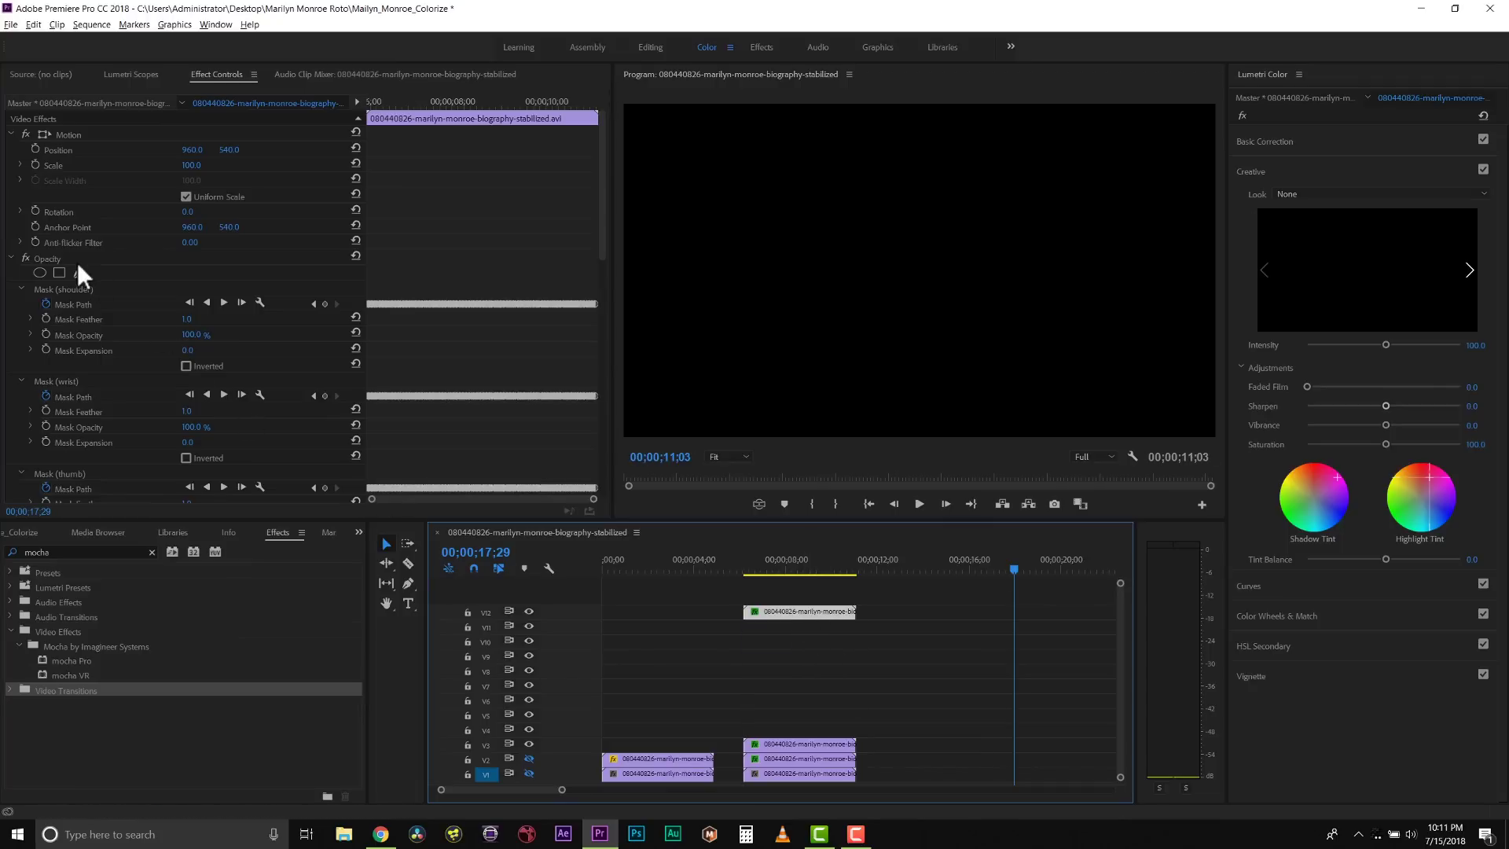
# - Delete the shoulder mask from the Video 12 clip, keeping the wrist, thumb and hand in glove masks, and preview it at 00;00;08;02
pyautogui.scroll(-3, 89, 330)
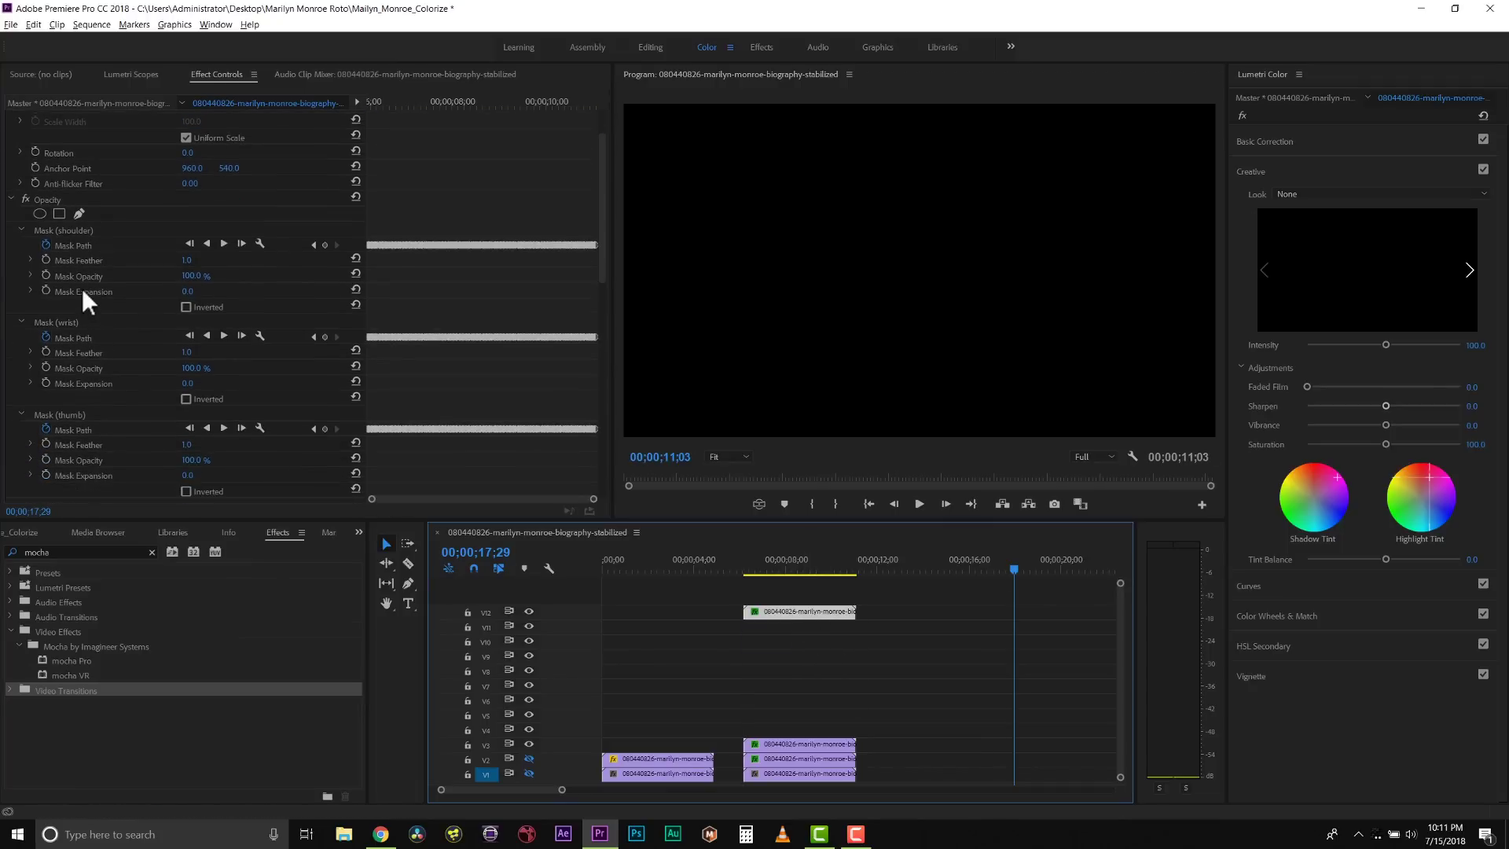
pyautogui.click(77, 231)
pyautogui.press('Delete')
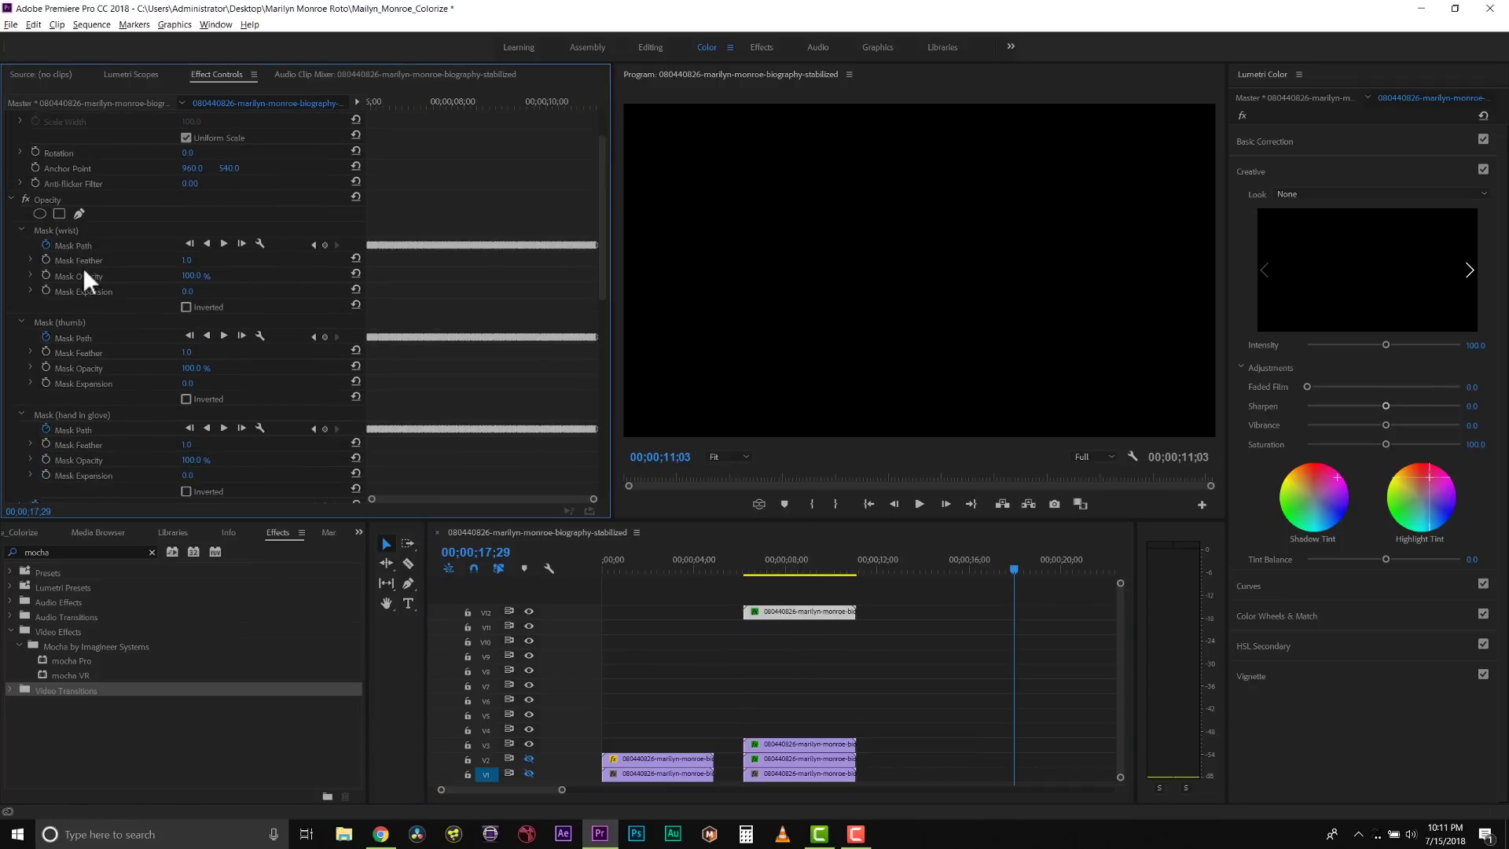
pyautogui.click(72, 321)
pyautogui.click(77, 413)
pyautogui.scroll(-6, 83, 450)
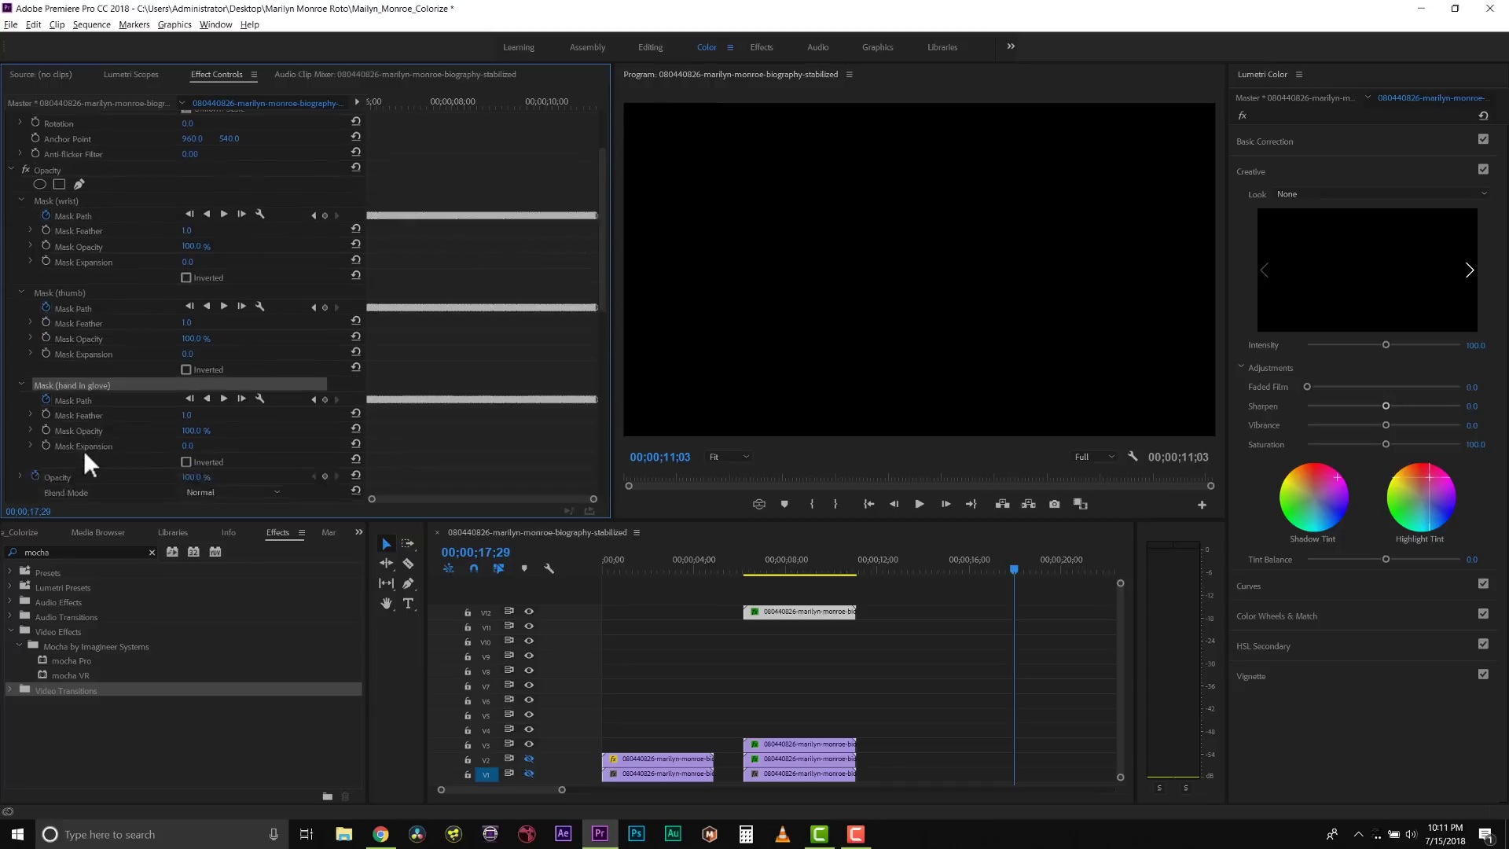
pyautogui.moveTo(798, 566)
pyautogui.mouseDown()
pyautogui.moveTo(855, 572)
pyautogui.moveTo(777, 569)
pyautogui.moveTo(790, 569)
pyautogui.mouseUp()
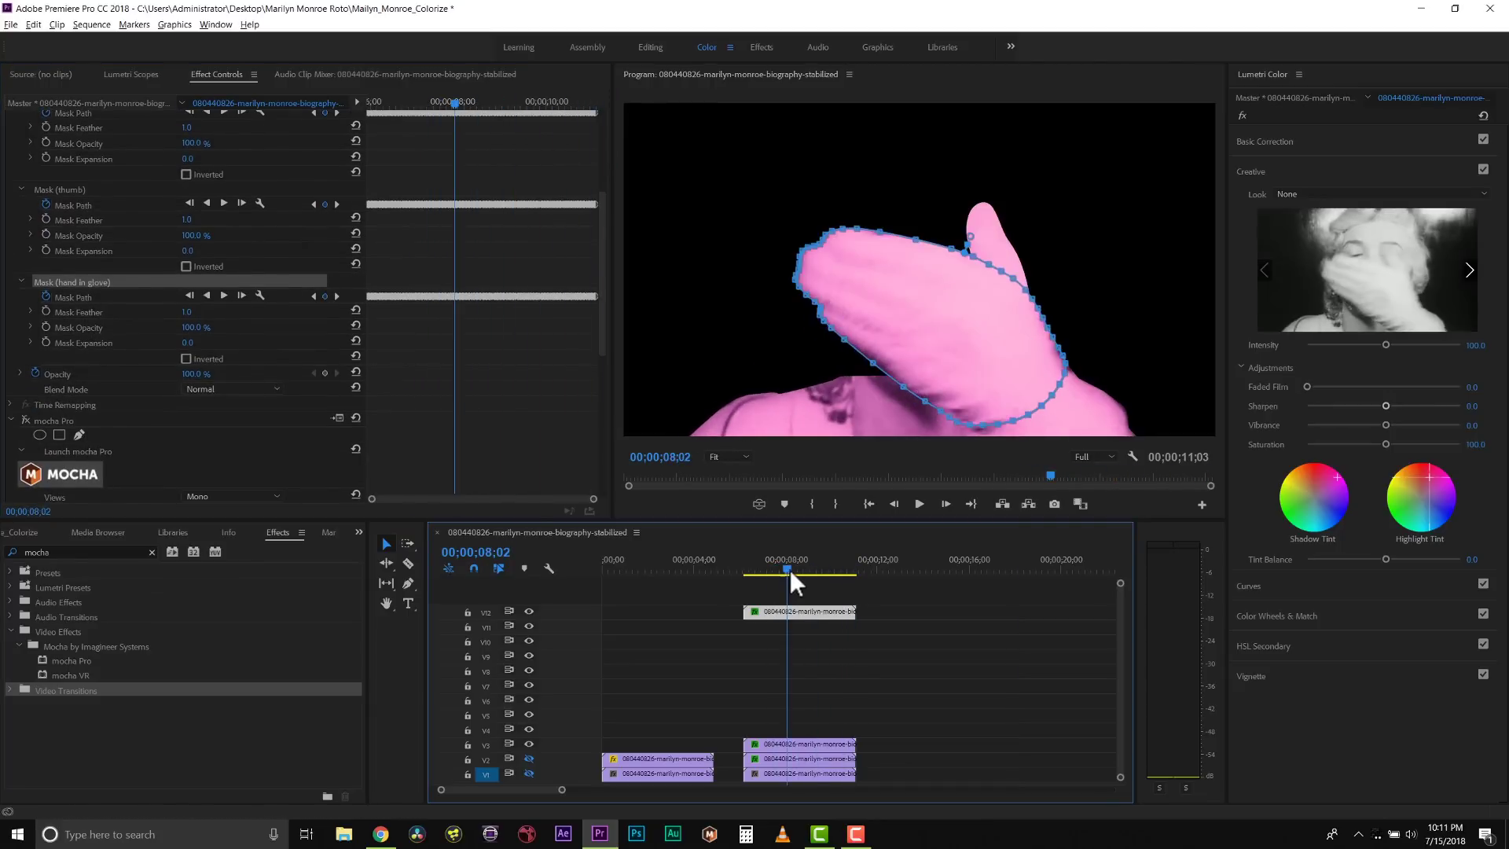
# - Delete the wrist, thumb and hand in glove masks from the Video 3 clip, keeping only the shoulder mask
pyautogui.click(794, 742)
pyautogui.scroll(-2, 114, 338)
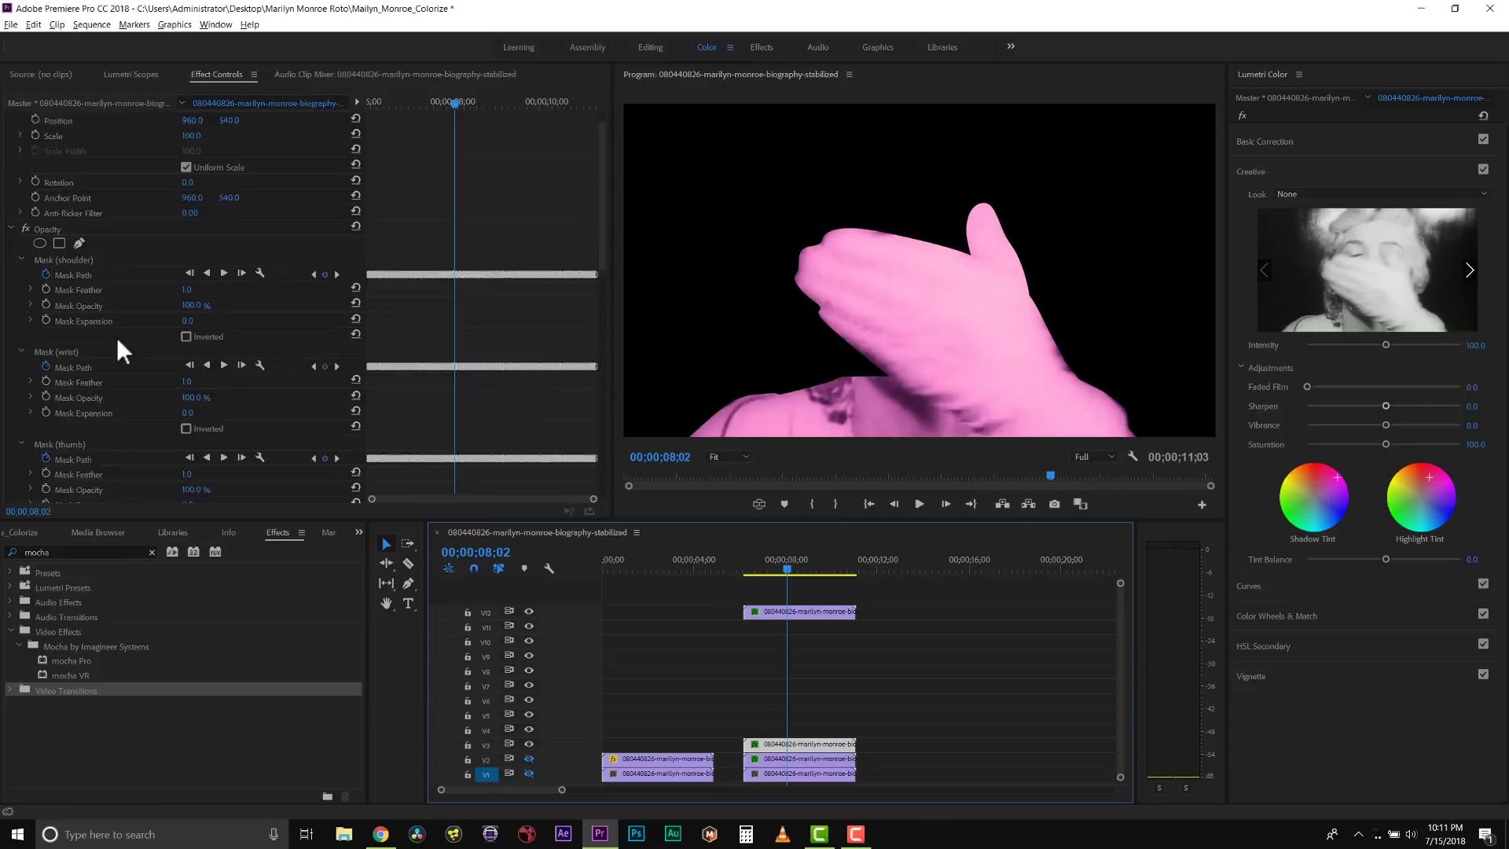
pyautogui.click(68, 321)
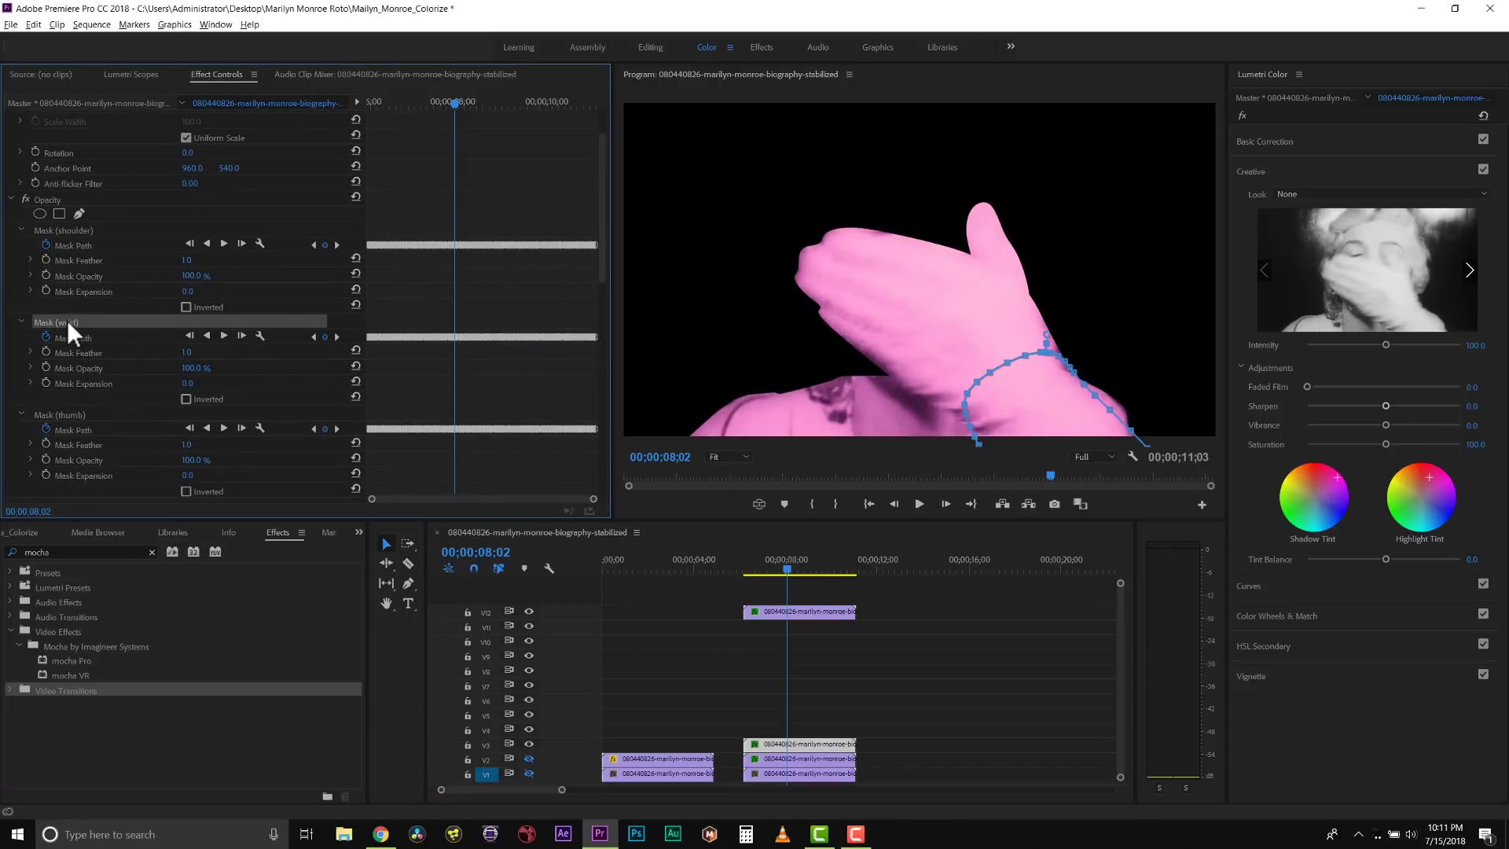
pyautogui.press('Delete')
pyautogui.click(68, 320)
pyautogui.press('Delete')
pyautogui.click(71, 323)
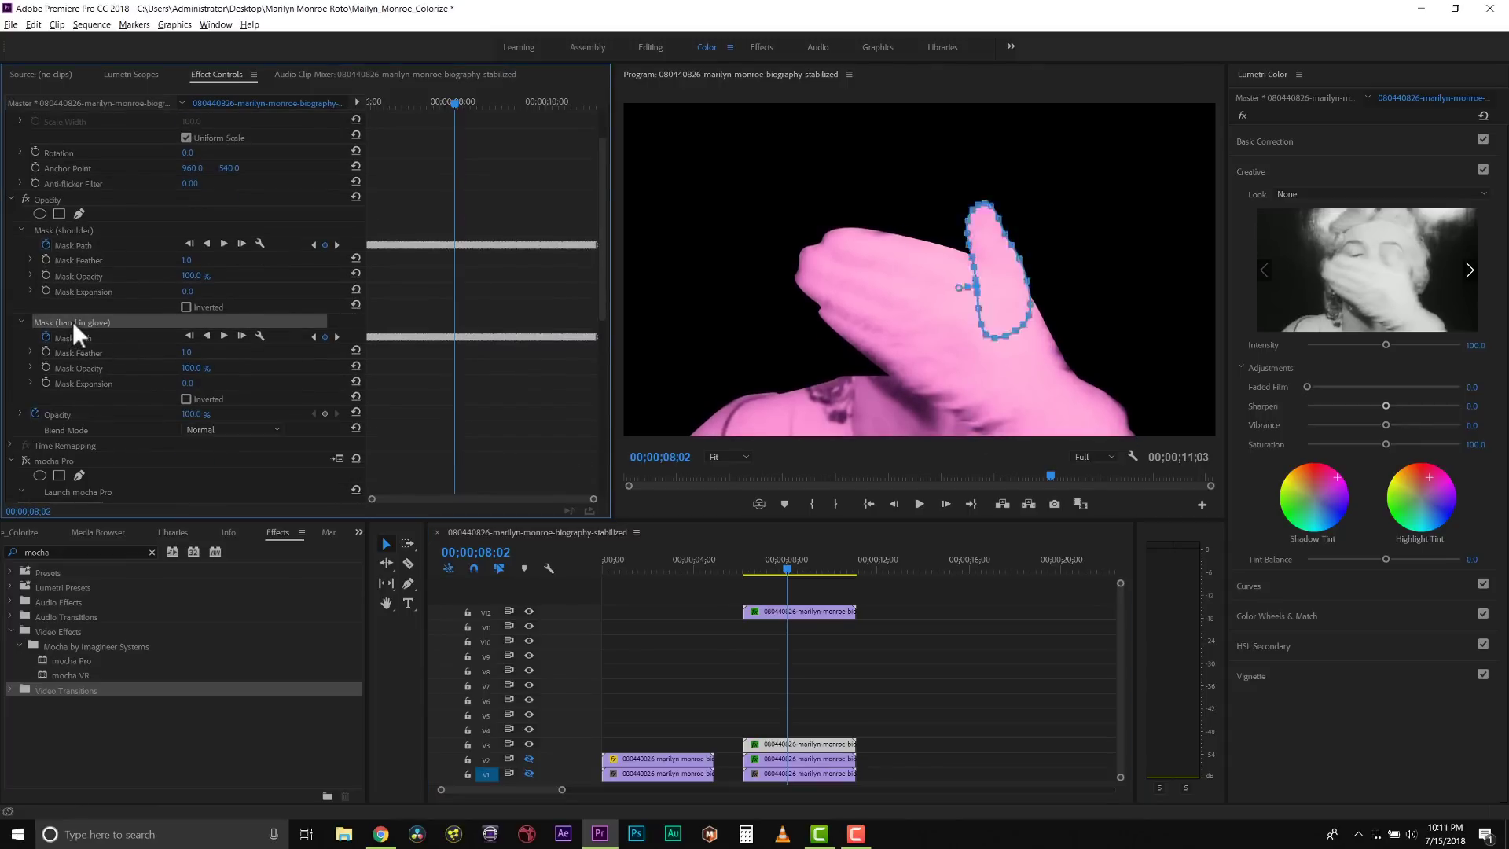
pyautogui.press('Delete')
pyautogui.click(789, 569)
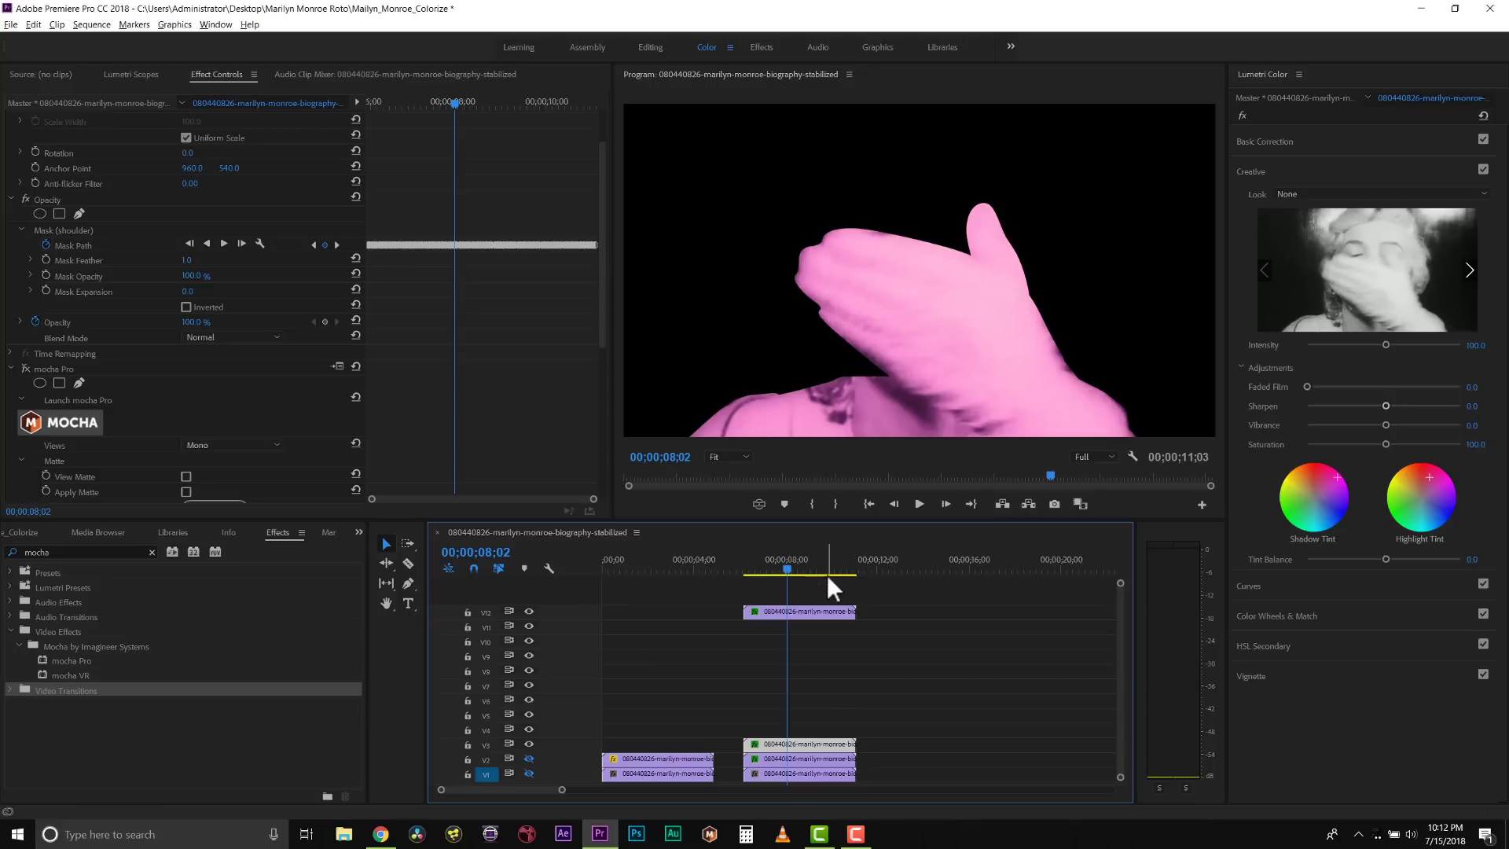
# - Copy the fully masked, untinted Video 2 clip and place the copy on Video 4, aligned with the clips below
pyautogui.click(804, 757)
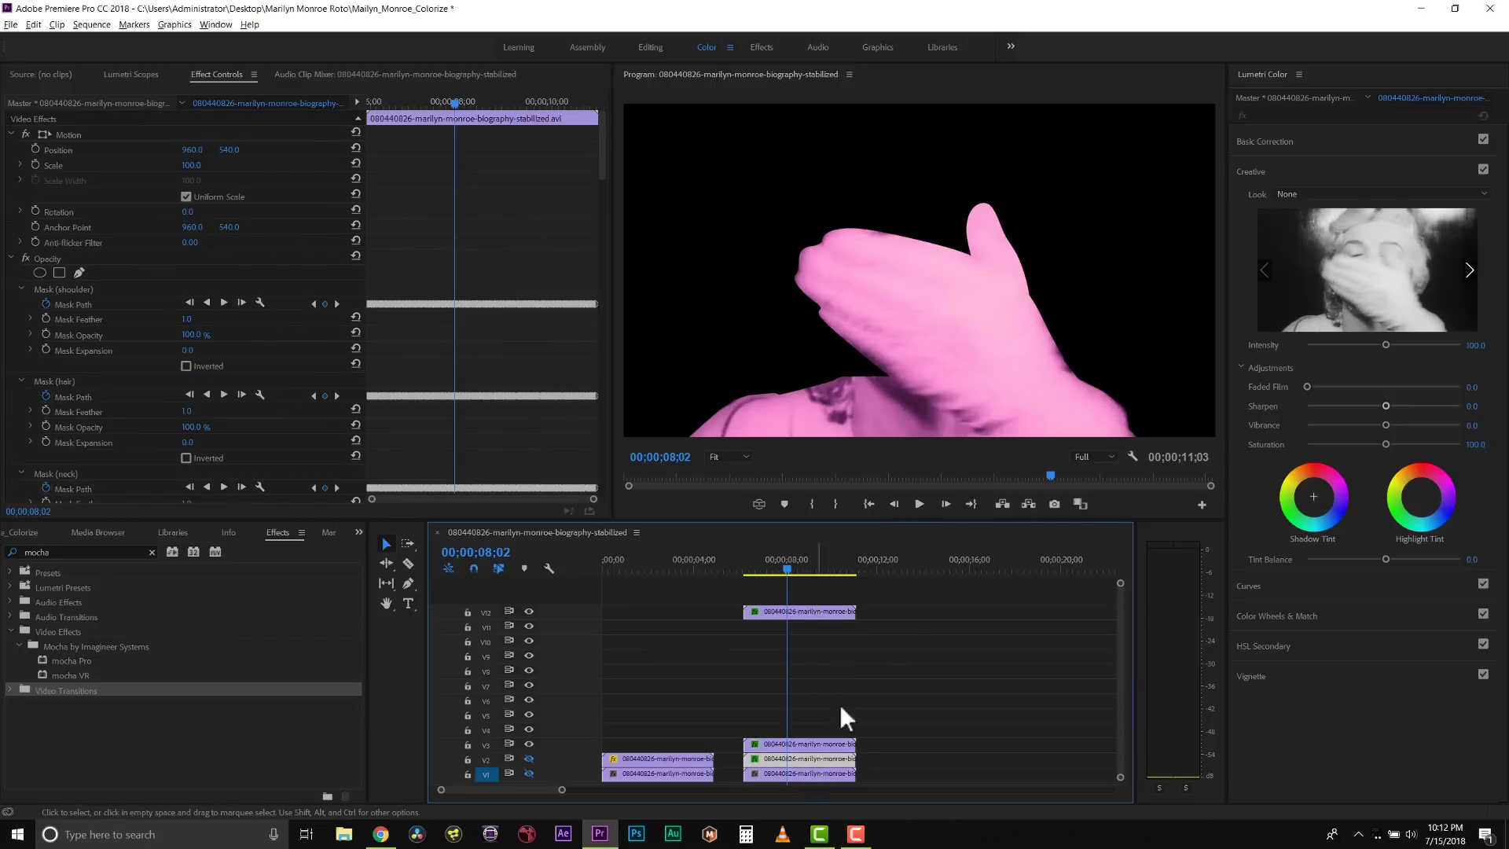
pyautogui.click(901, 565)
pyautogui.hotkey('ctrl', 'v')
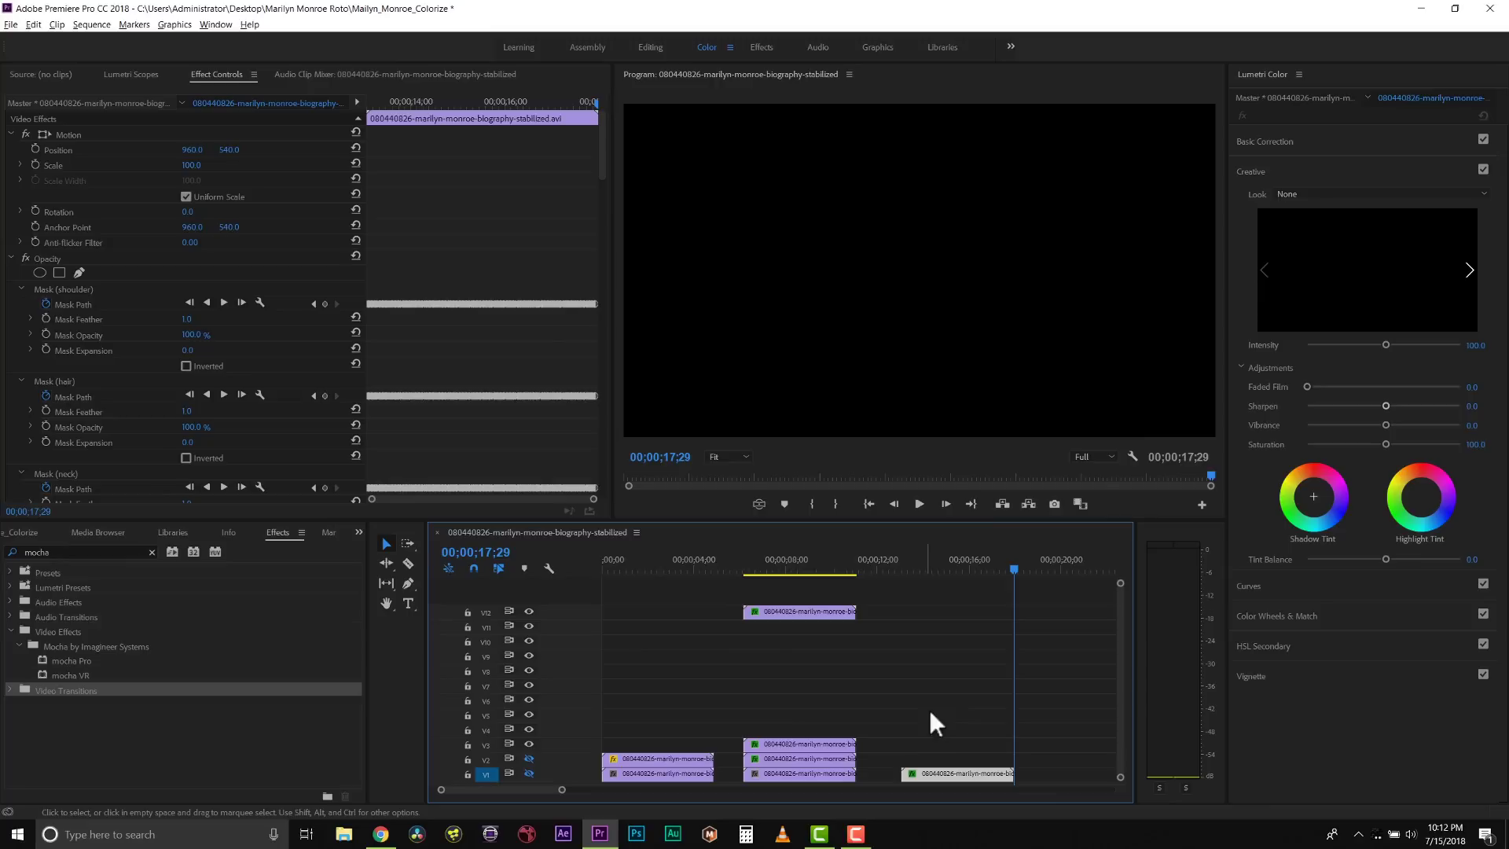
pyautogui.moveTo(941, 771); pyautogui.dragTo(786, 731)
# - At 00;00;07;13, tint the Video 4 clip's shadows magenta and highlights orange for a skin tone, and lower the saturation to 55.5
pyautogui.moveTo(804, 569); pyautogui.dragTo(773, 572)
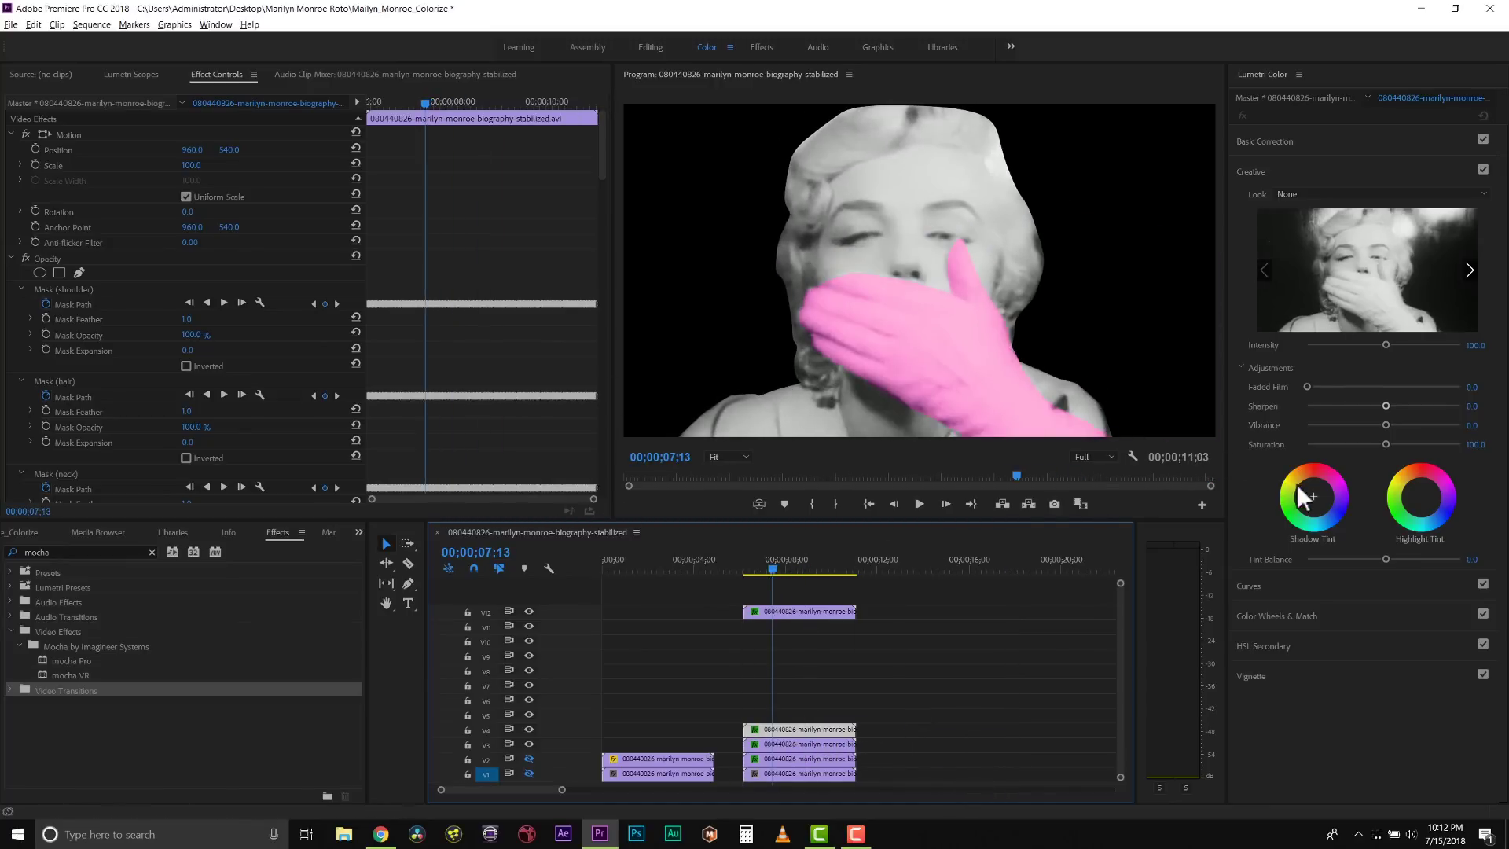
pyautogui.moveTo(1314, 496)
pyautogui.mouseDown()
pyautogui.moveTo(1290, 478)
pyautogui.moveTo(1313, 474)
pyautogui.mouseUp()
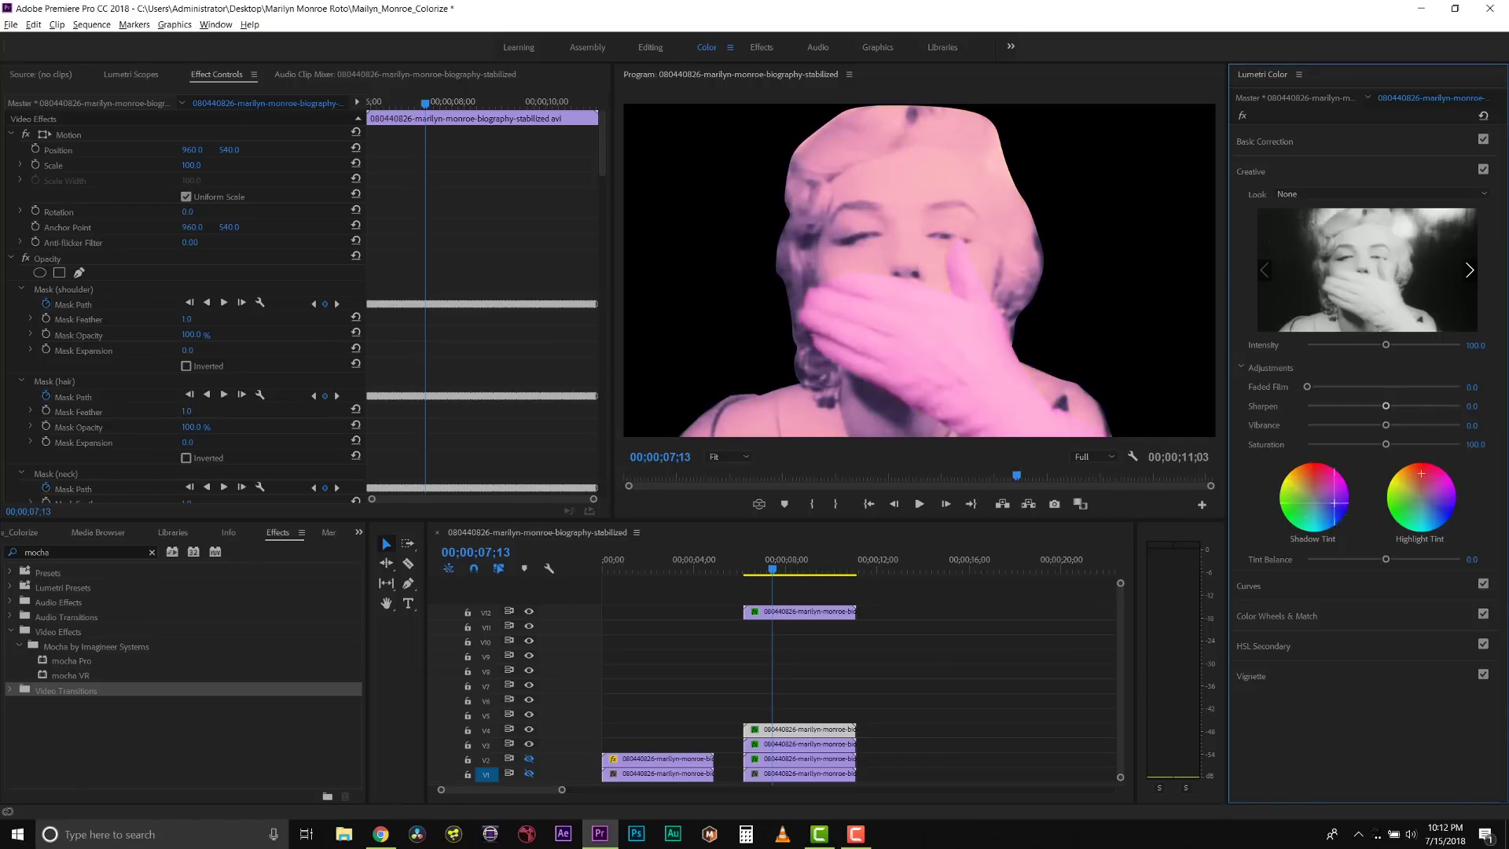
pyautogui.moveTo(1413, 472); pyautogui.dragTo(1411, 470)
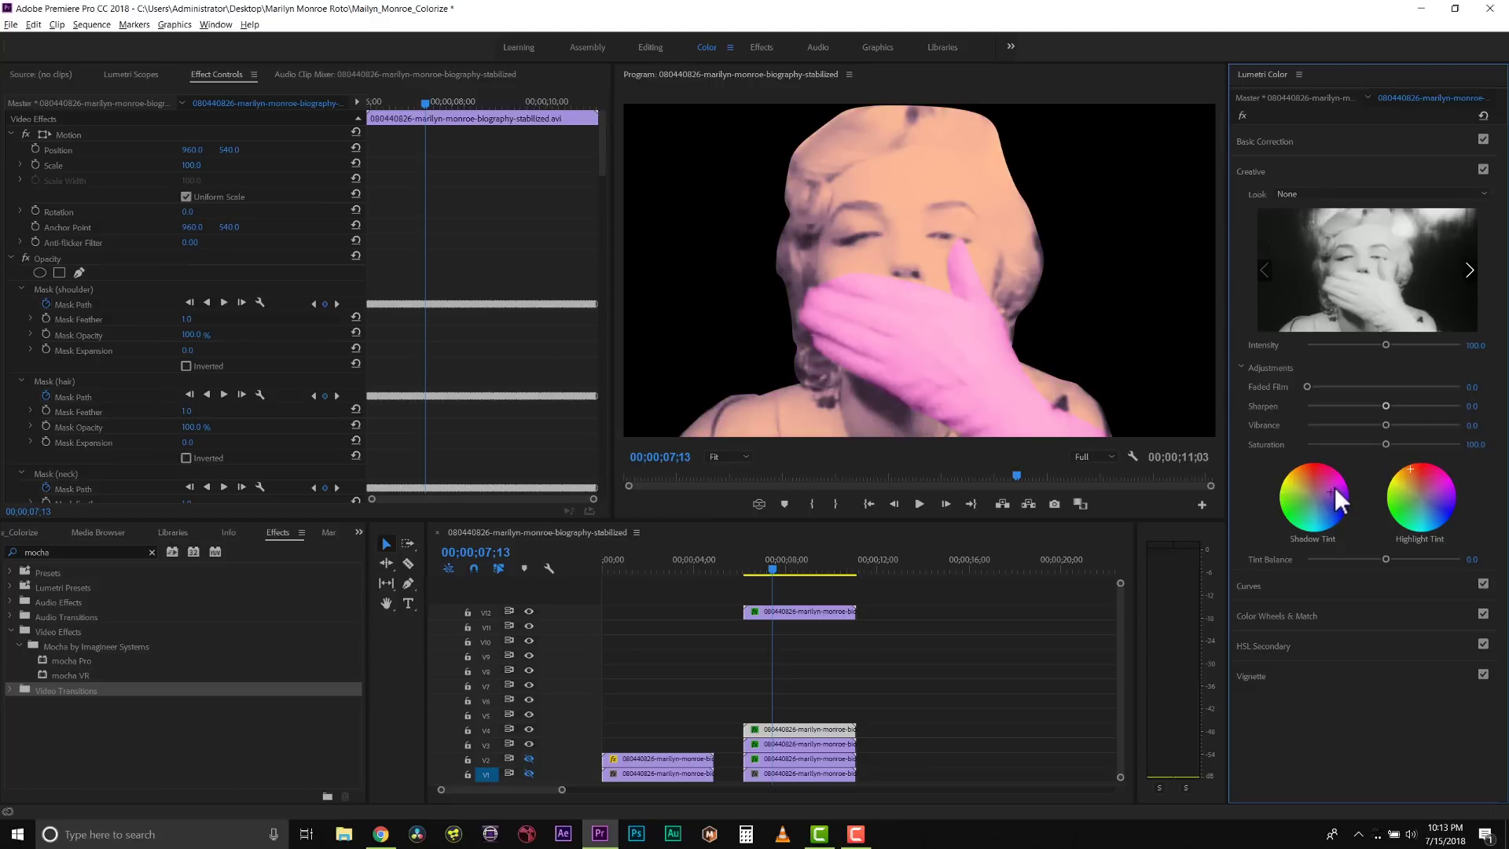
pyautogui.click(1349, 444)
# - Delete the shoulder, hair, lip, eyebrow, wrist and eye masks from the Video 4 clip, keeping the neck and face track masks
pyautogui.scroll(-2, 133, 386)
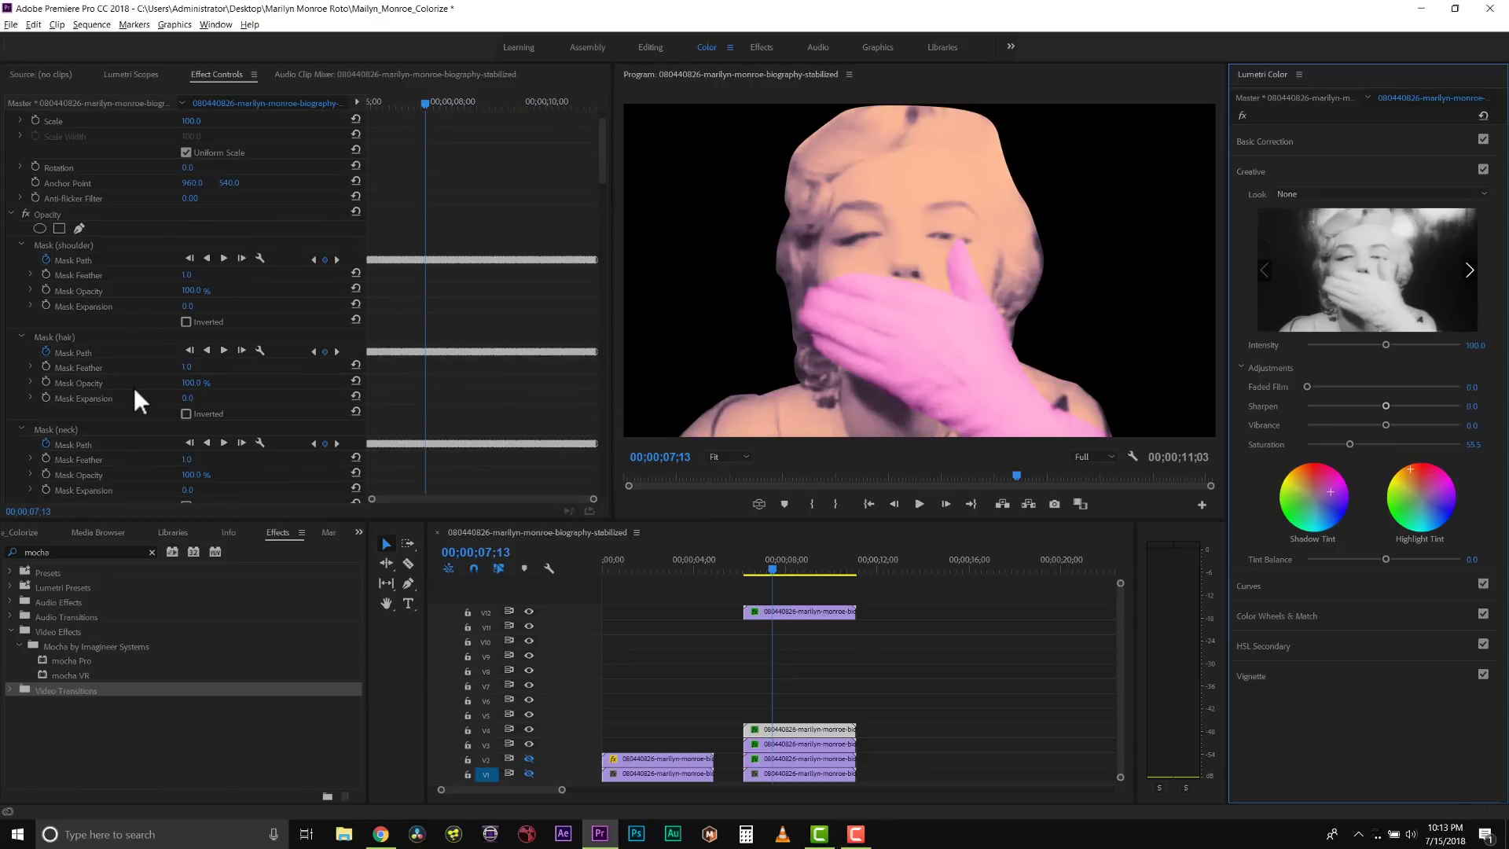
pyautogui.click(71, 216)
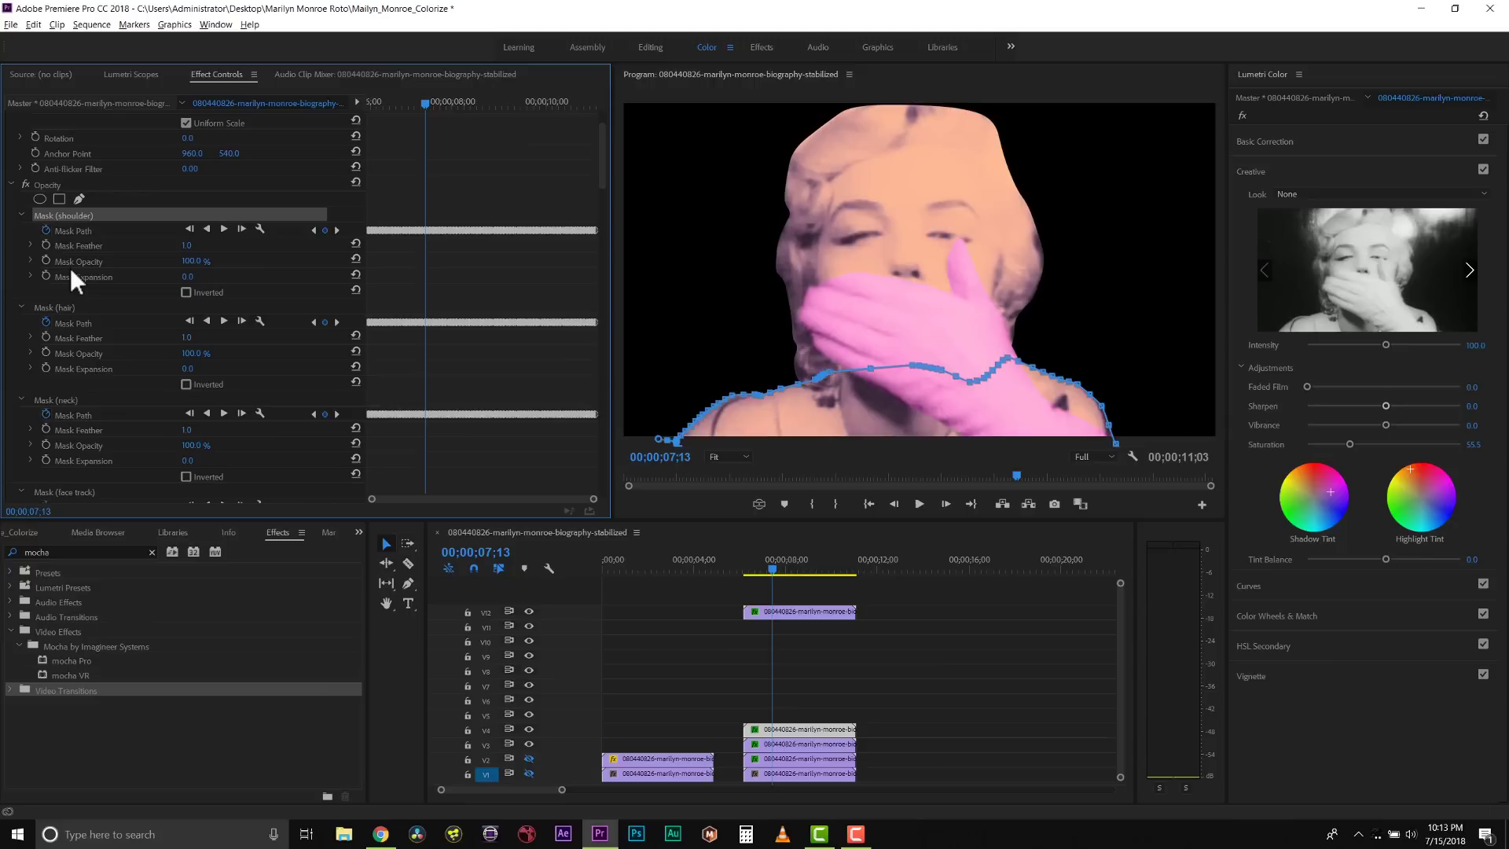
pyautogui.press('Delete')
pyautogui.click(61, 214)
pyautogui.press('Delete')
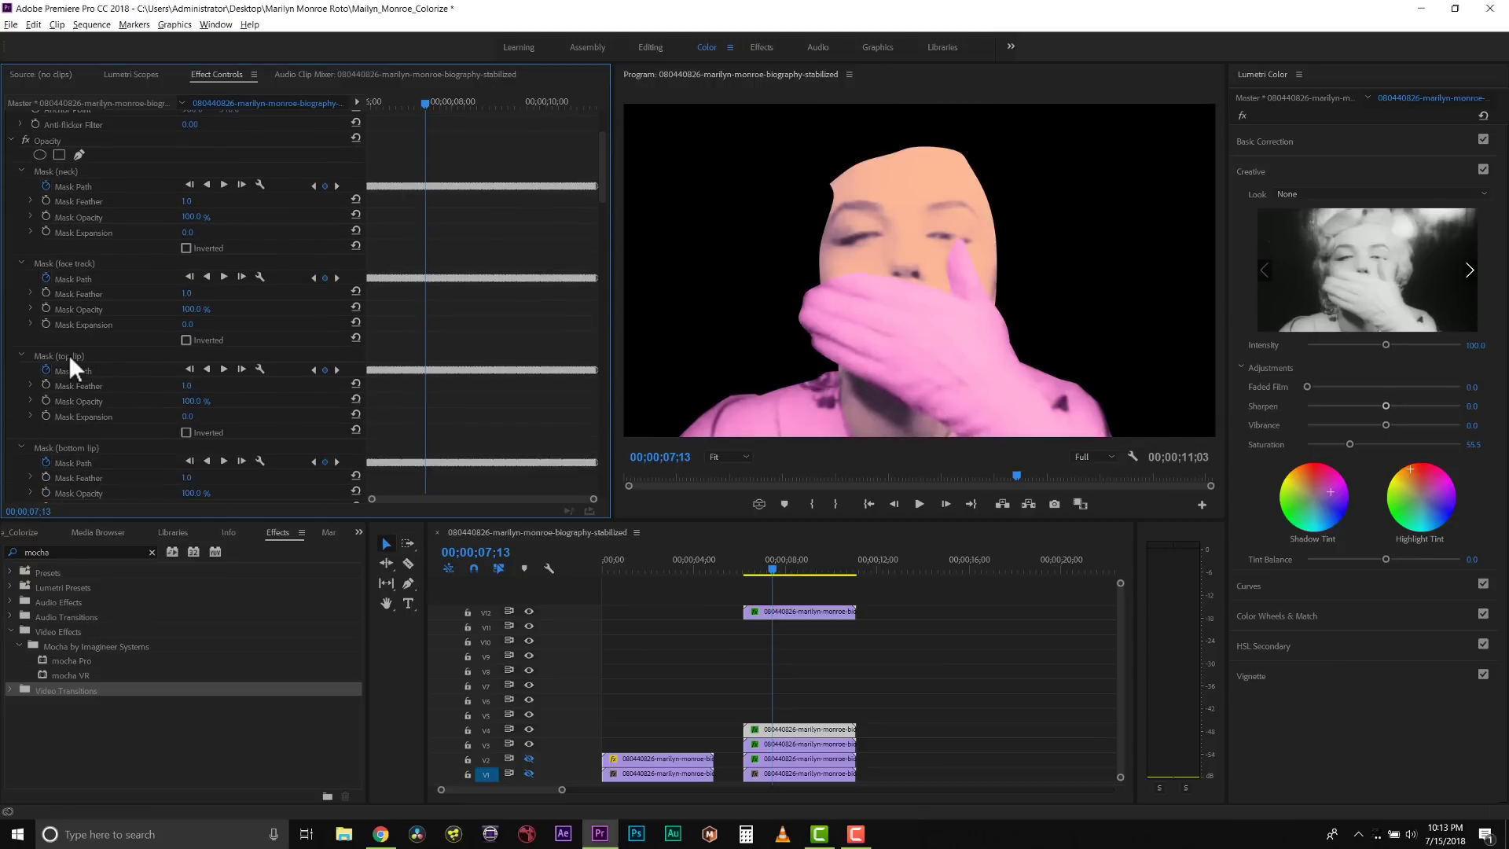
pyautogui.click(69, 356)
pyautogui.press('Delete')
pyautogui.click(74, 356)
pyautogui.press('Delete')
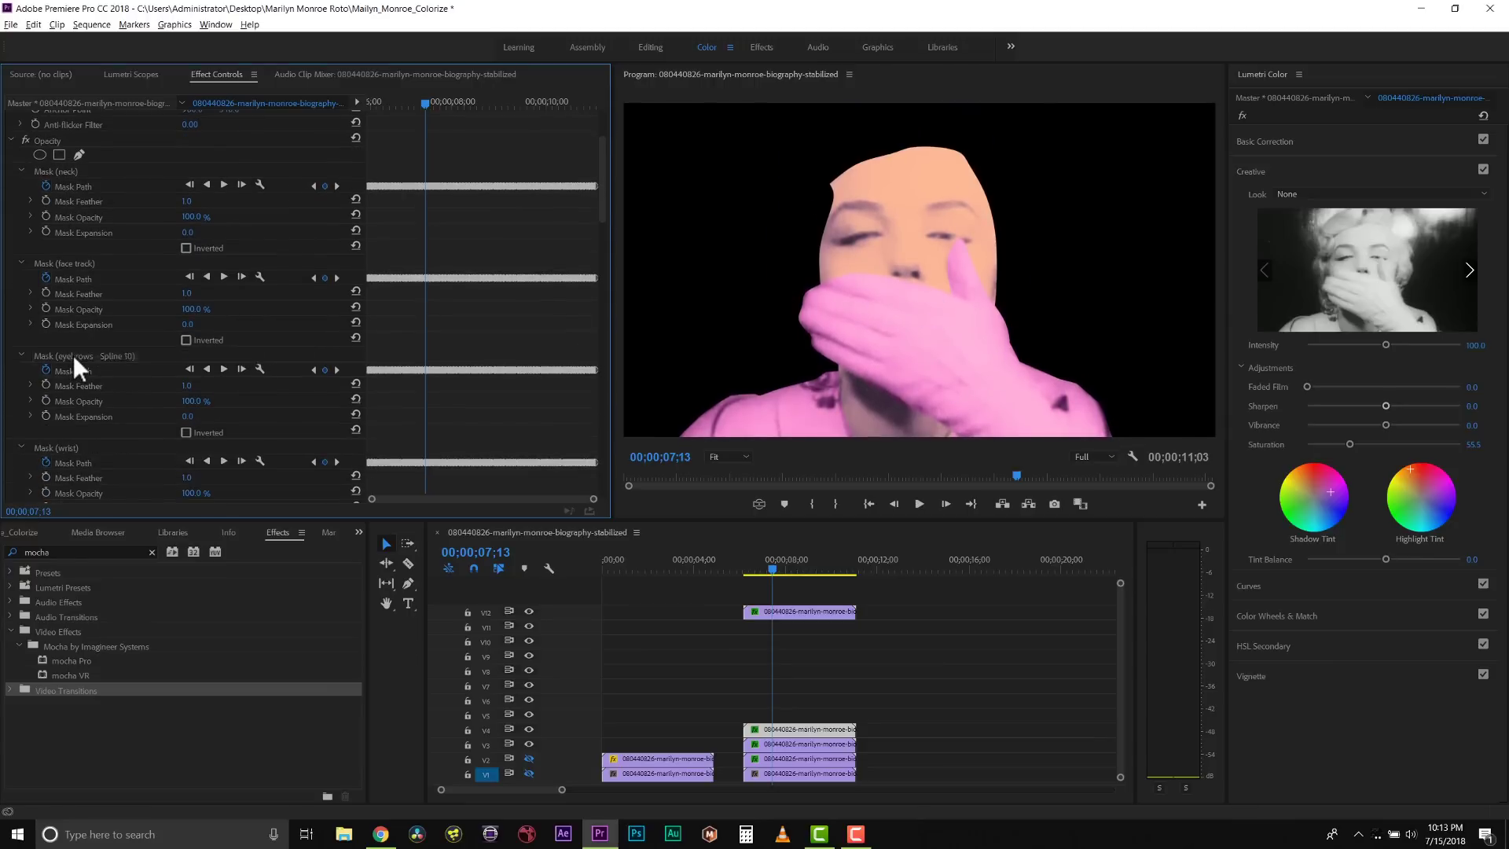
pyautogui.click(73, 355)
pyautogui.press('Delete')
pyautogui.press('Delete')
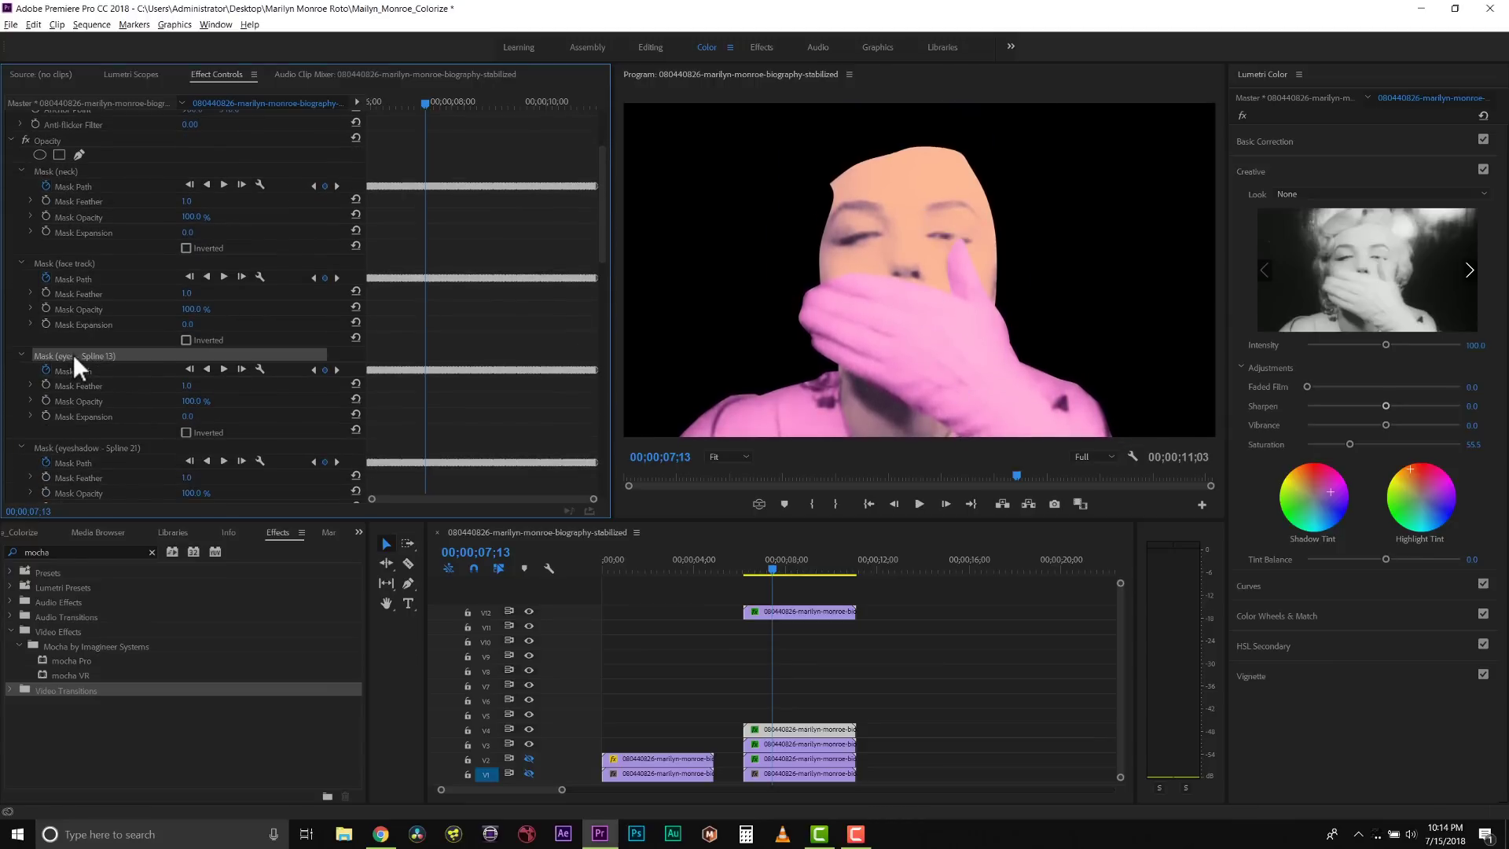
pyautogui.press('Delete')
pyautogui.press('Delete')
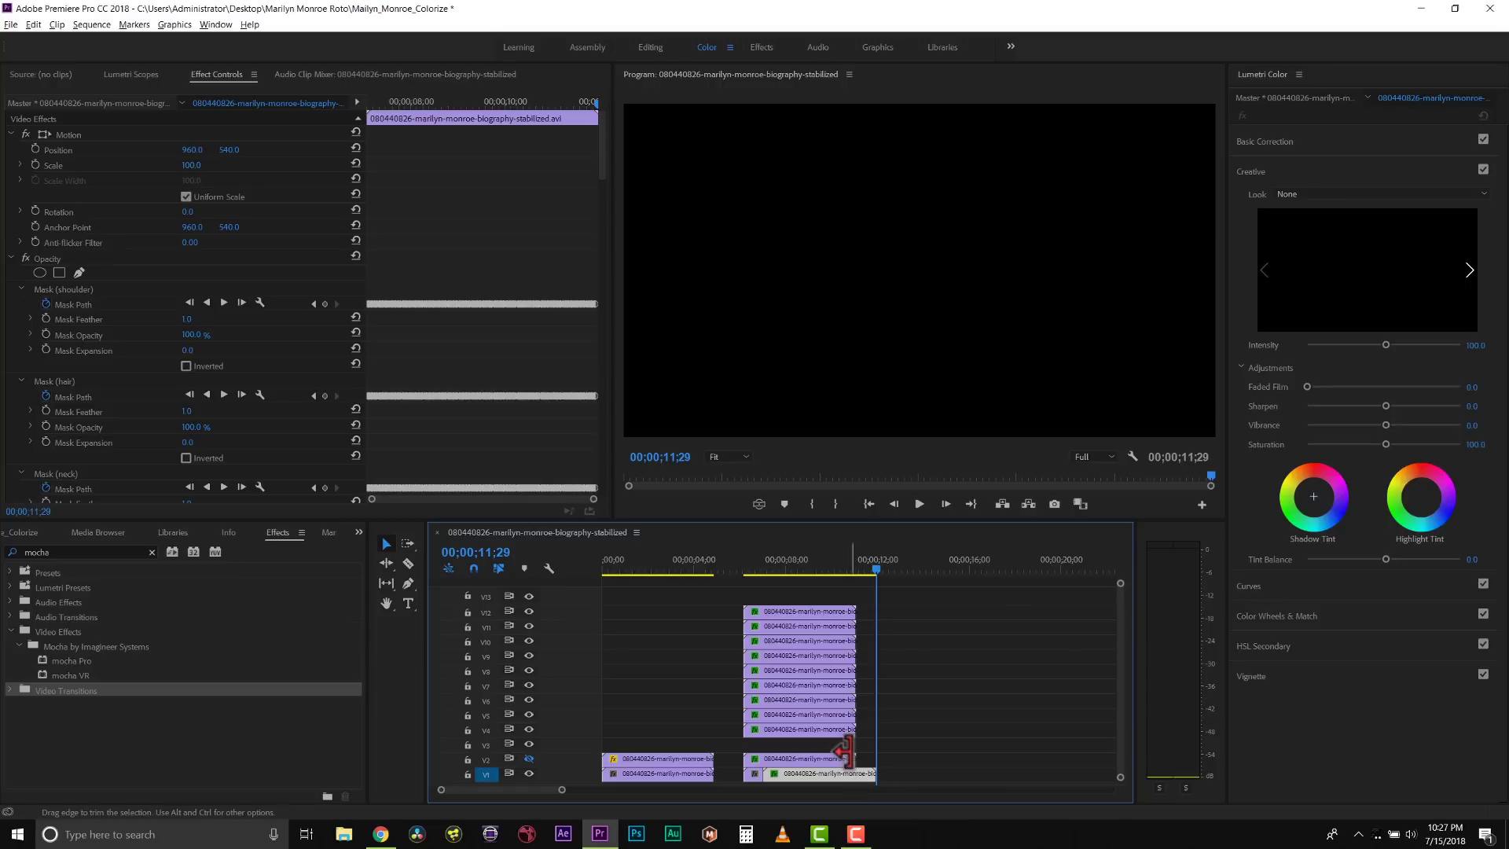
# - Undo the misplaced paste, paste the fully masked clip at 00;00;13;17, and move it to Video 13, aligned with the stack
pyautogui.hotkey('ctrl', 'z')
pyautogui.click(914, 569)
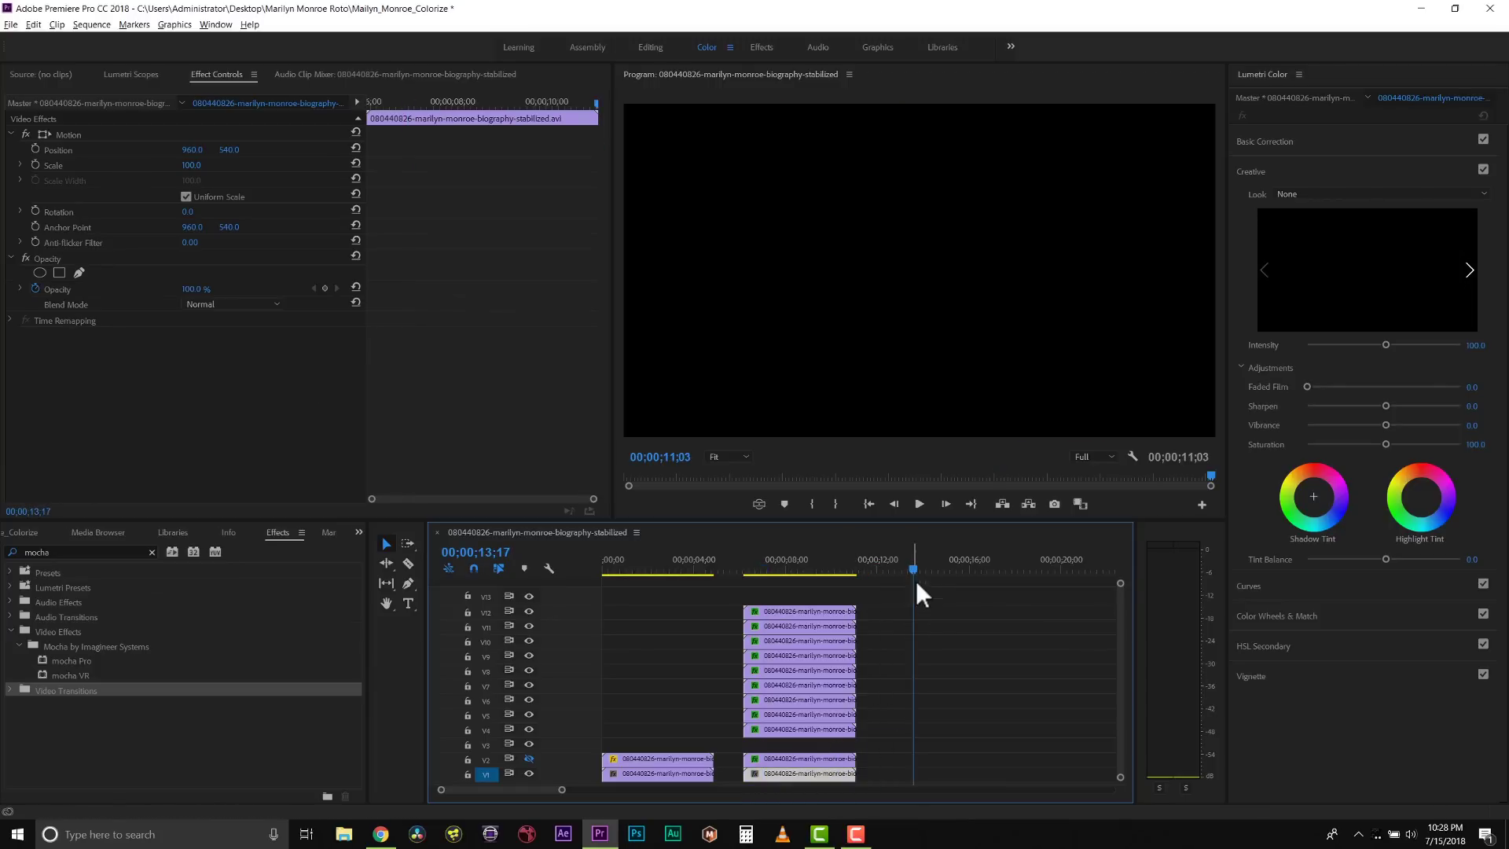
pyautogui.hotkey('ctrl', 'v')
pyautogui.moveTo(943, 766); pyautogui.dragTo(915, 681)
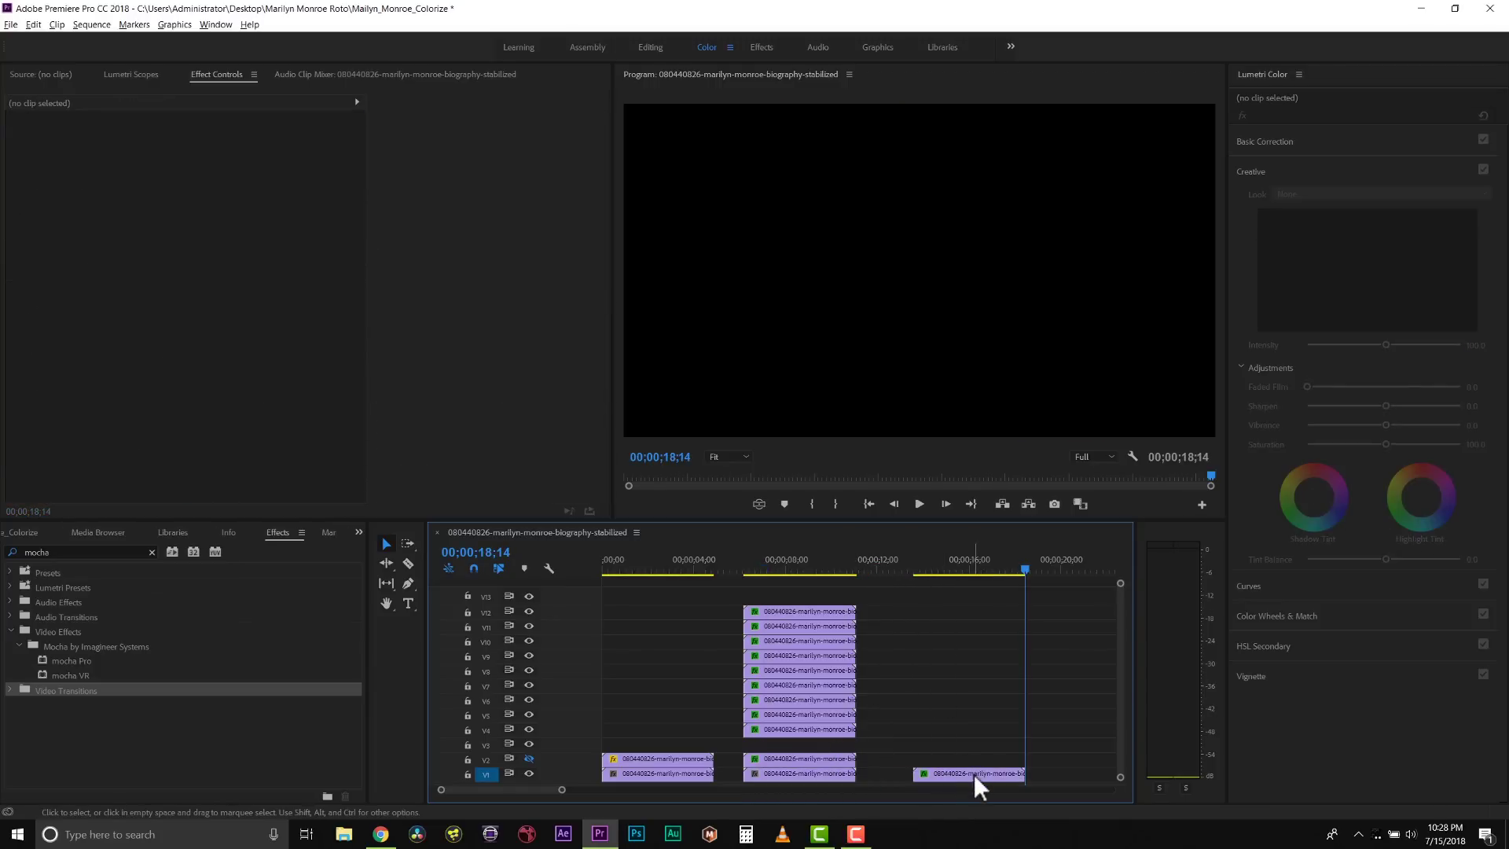
pyautogui.moveTo(974, 774); pyautogui.dragTo(788, 566)
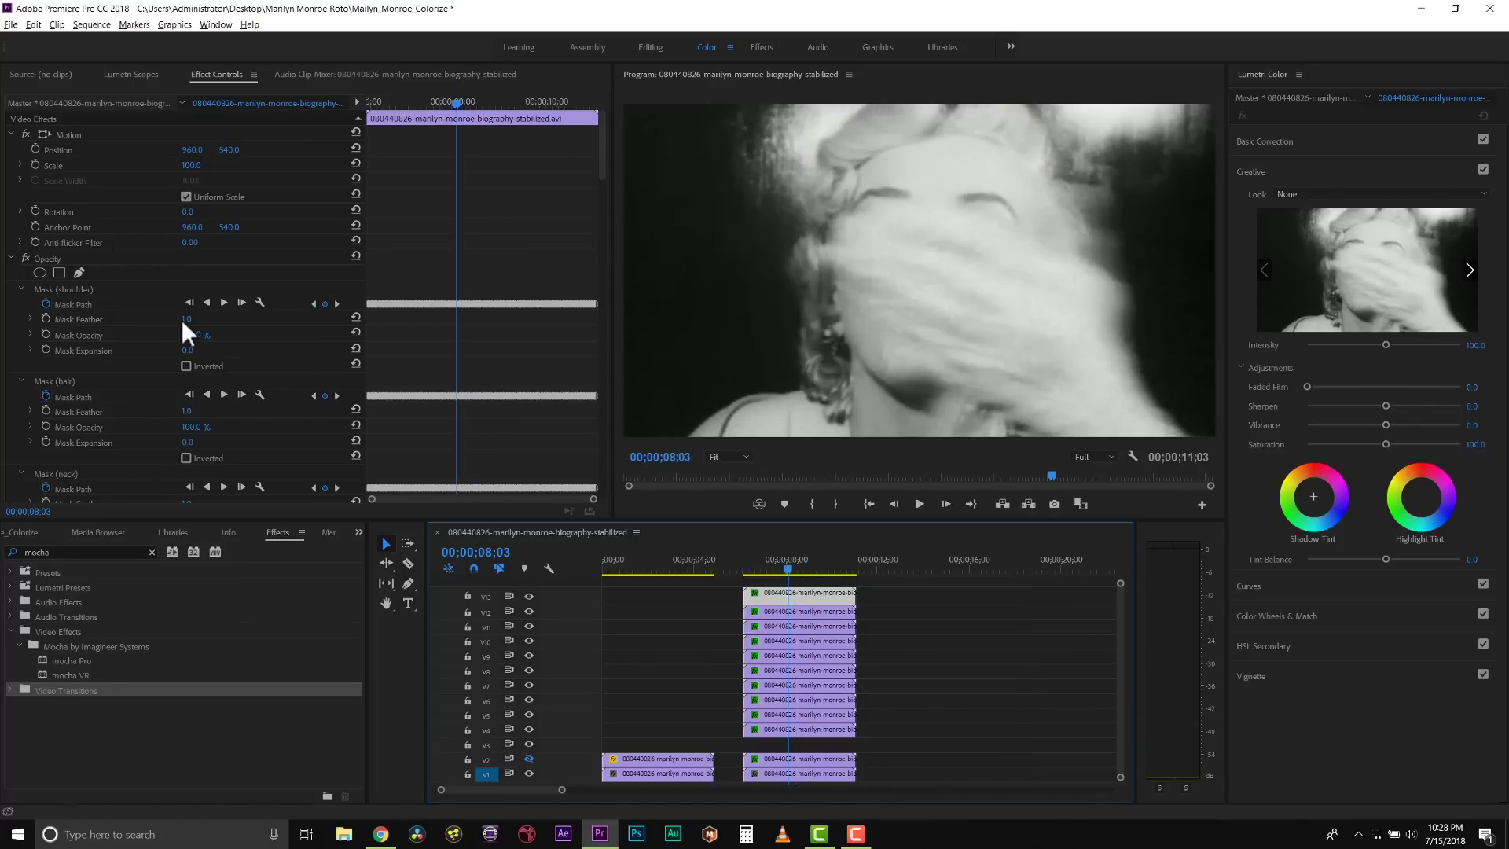
# - Set the Video 13 clip's blend mode to Multiply and its opacity to 15%
pyautogui.scroll(-4, 181, 319)
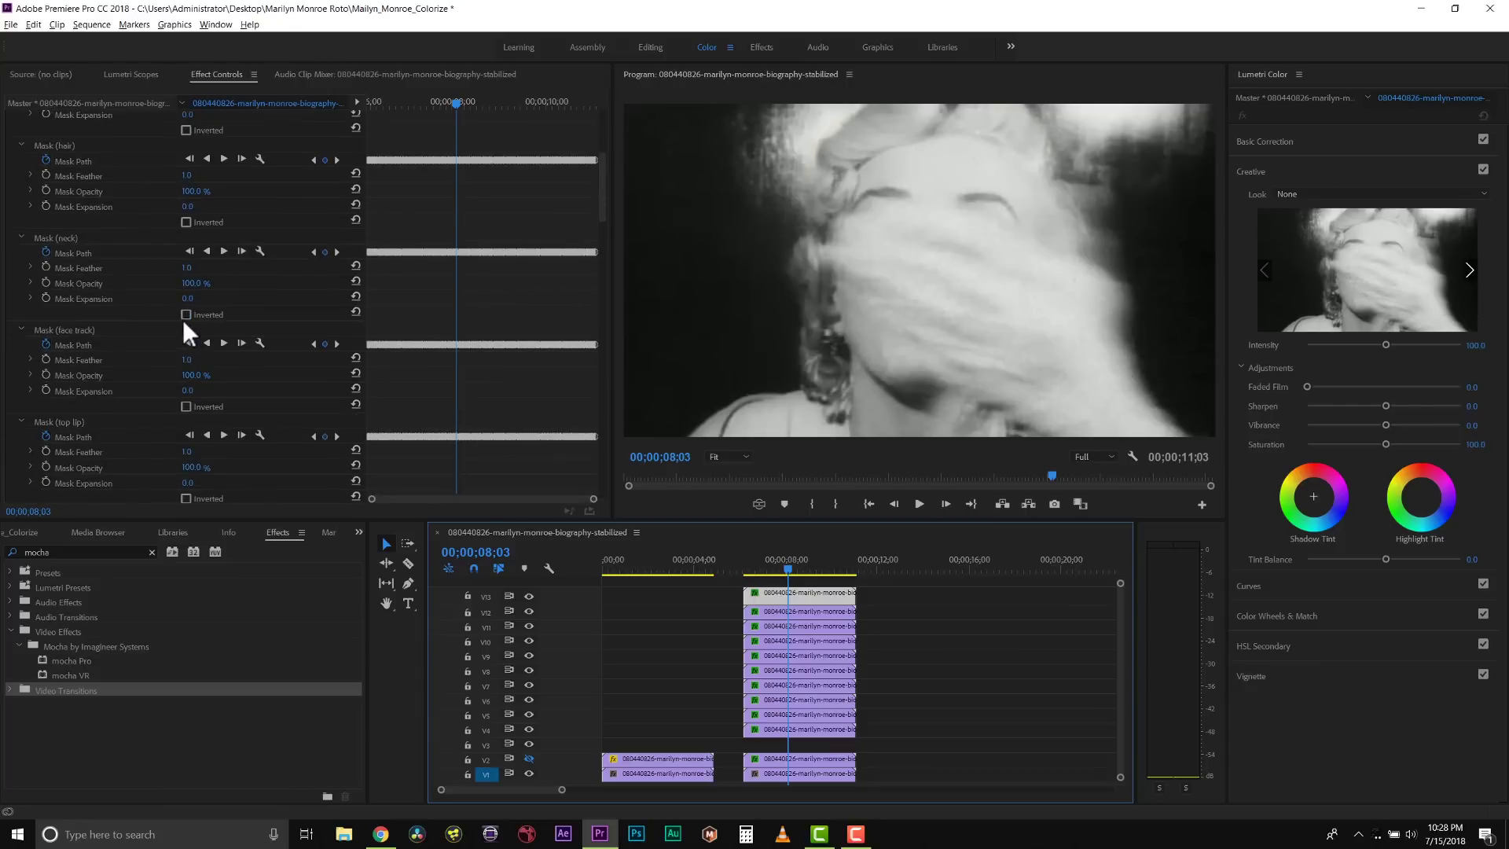
pyautogui.scroll(-6, 183, 322)
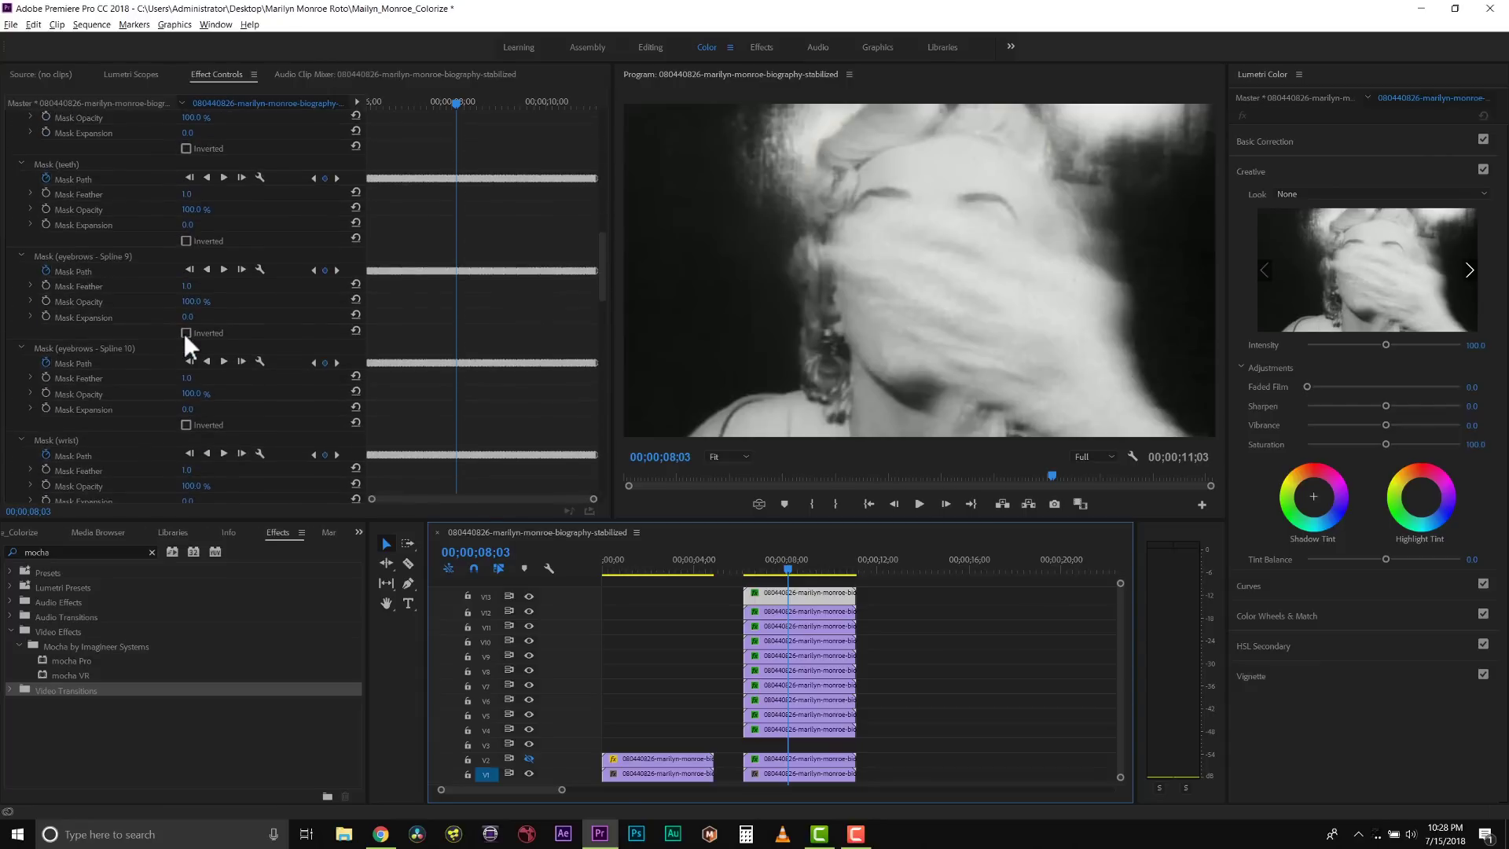
pyautogui.scroll(-3, 182, 339)
pyautogui.scroll(-6, 608, 457)
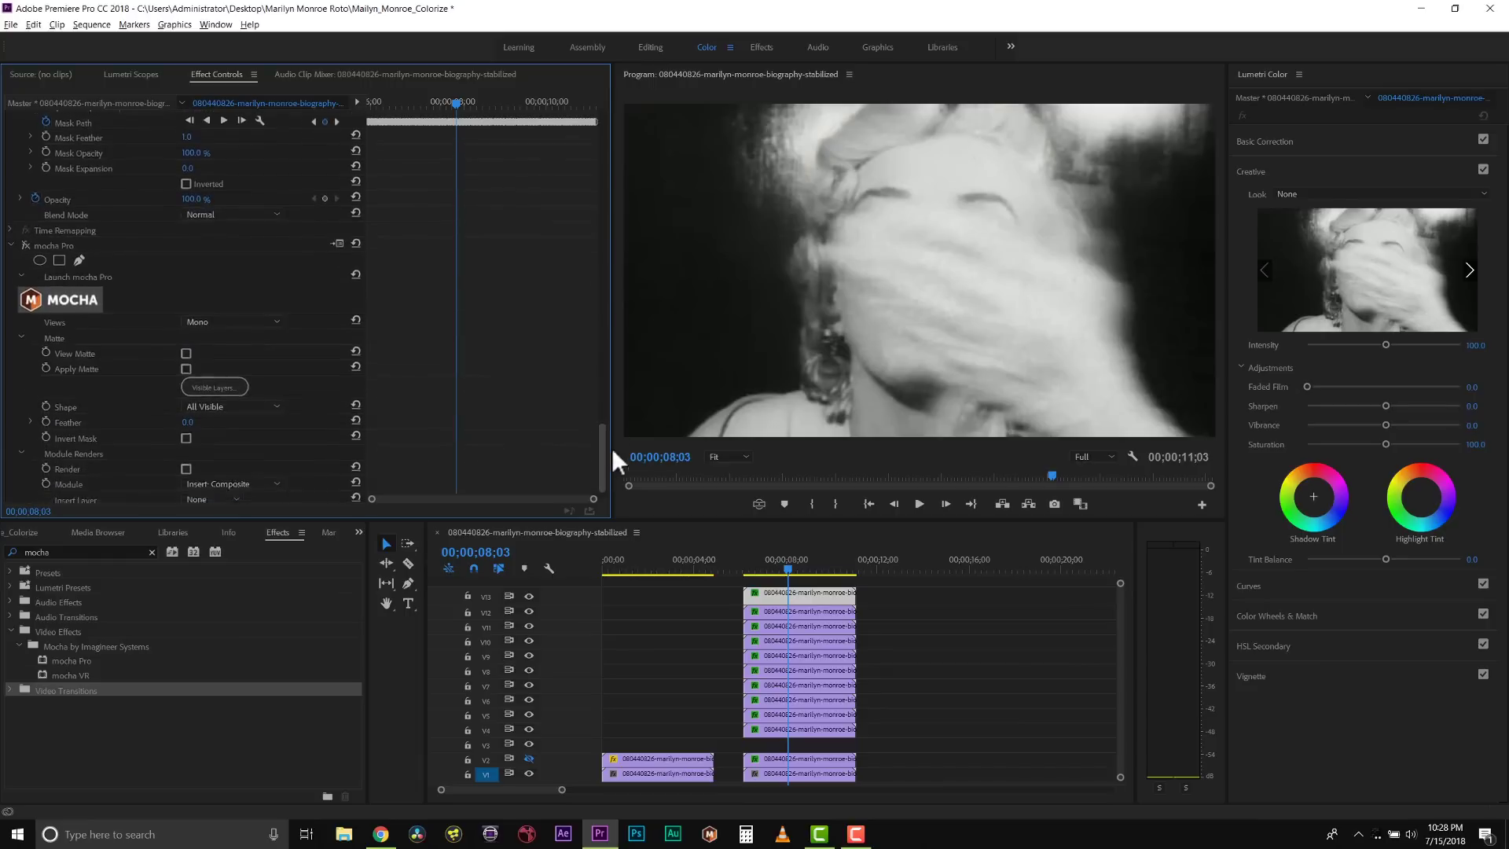
pyautogui.scroll(4, 605, 424)
pyautogui.click(203, 448)
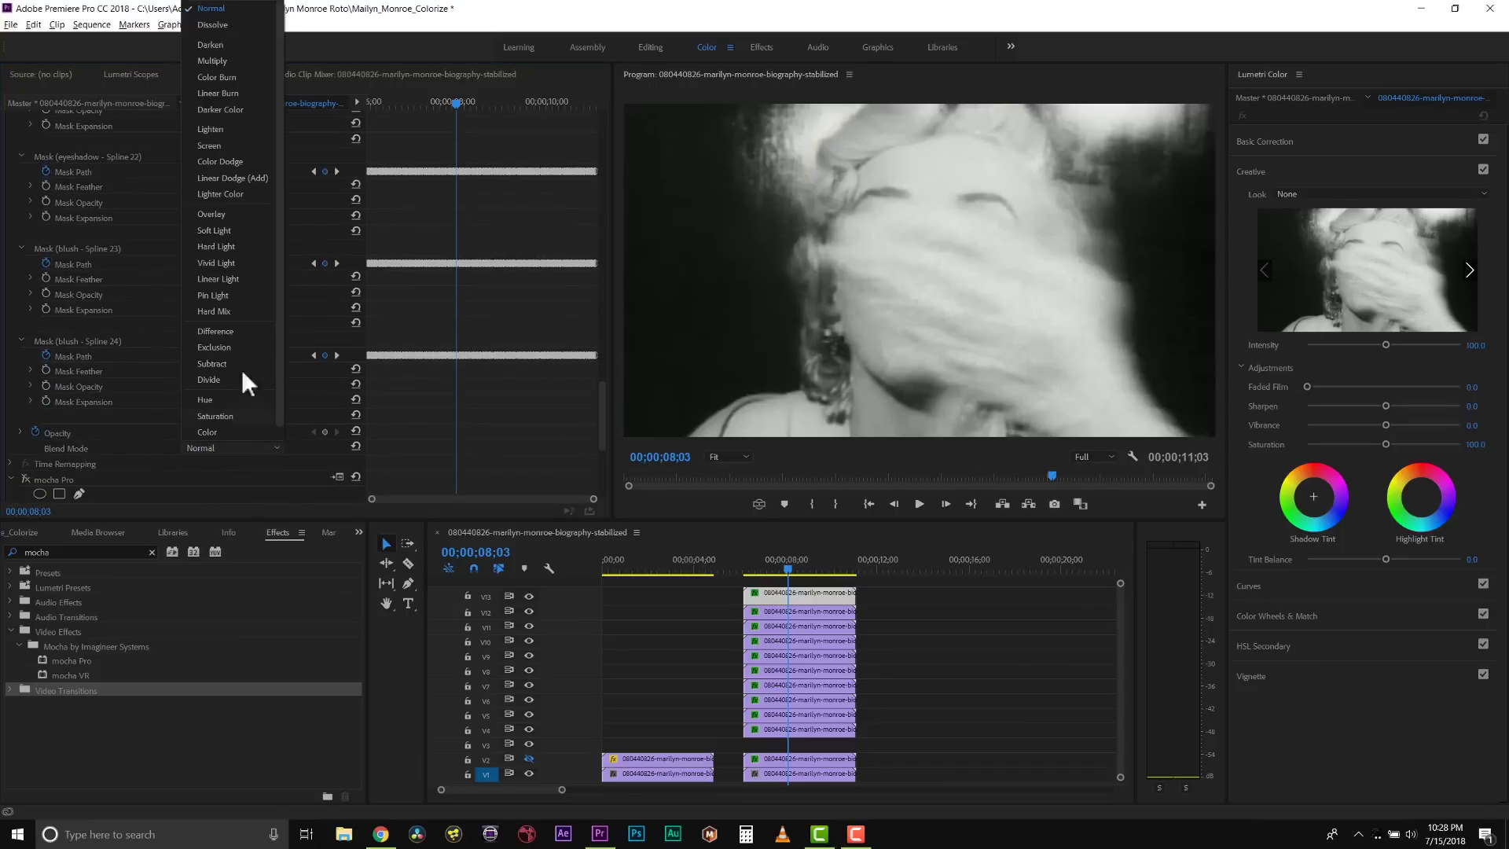
pyautogui.click(211, 60)
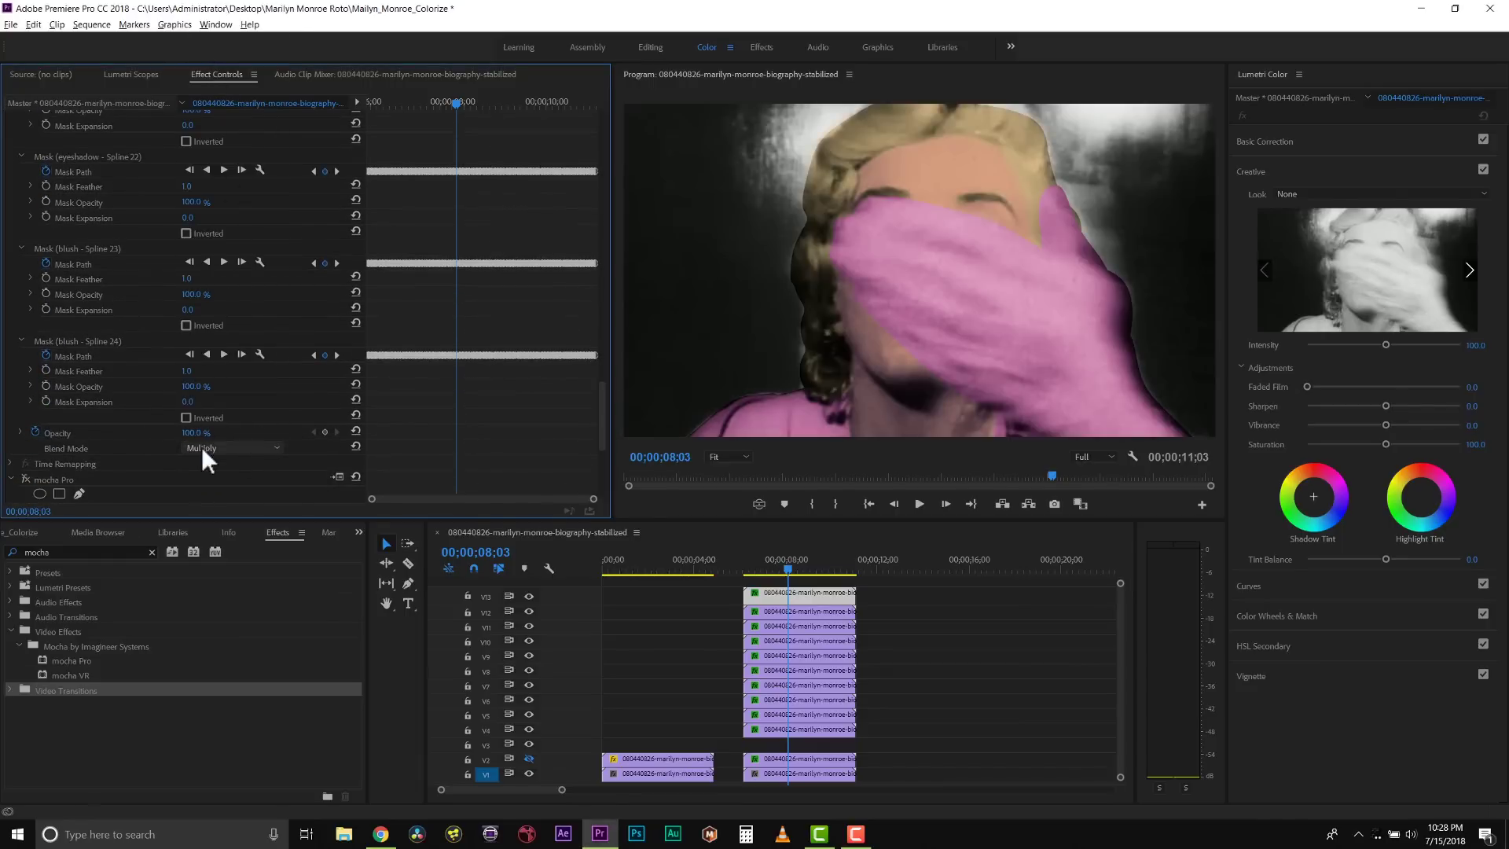
pyautogui.write('15')
pyautogui.press('Return')
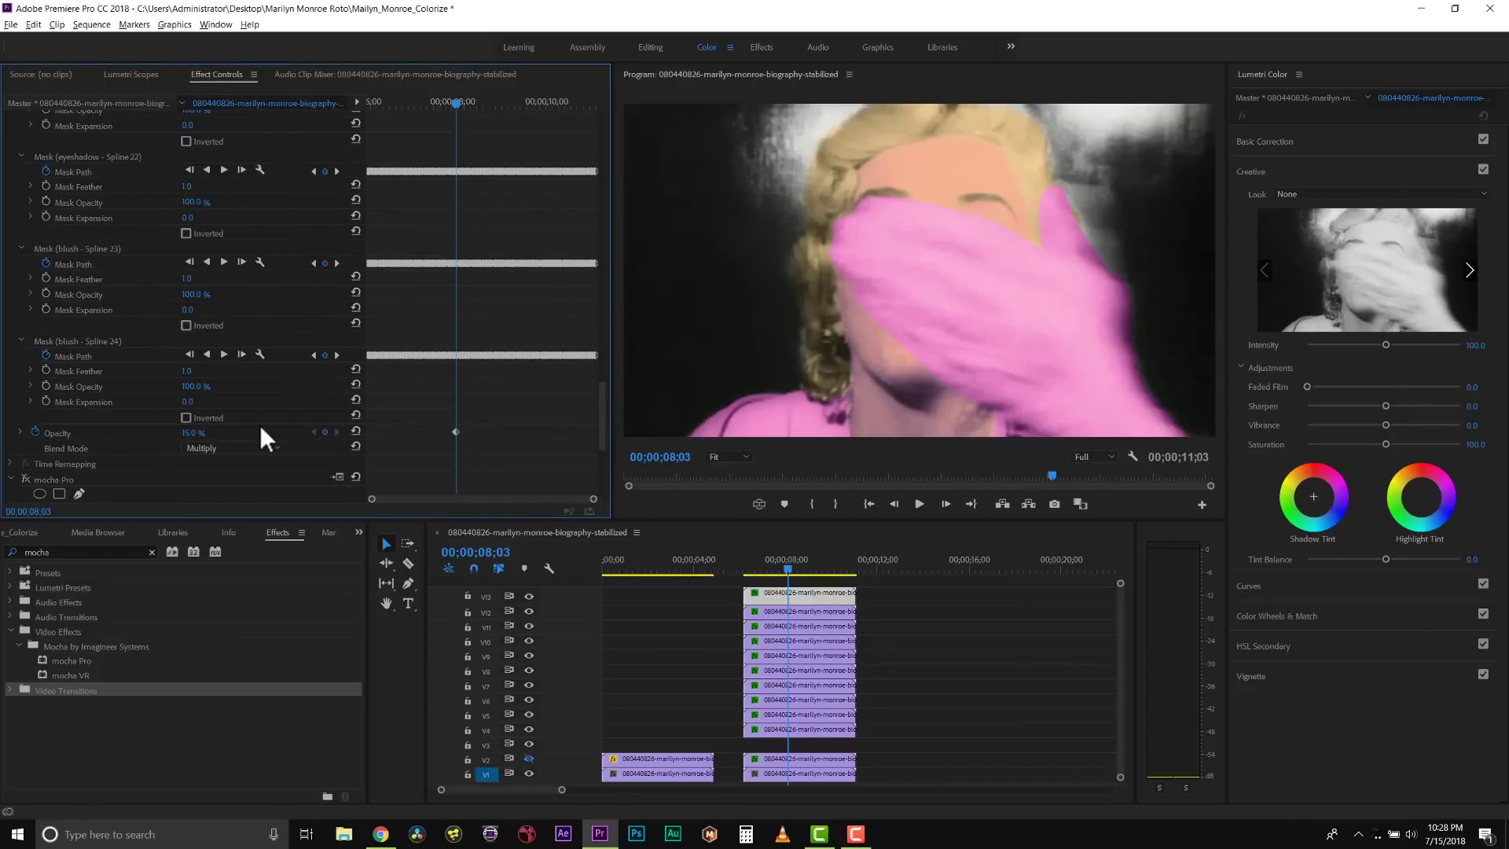
# - Compare the frame at 00;00;07;02 with the Video 13 clip's Opacity effect switched off and on
pyautogui.scroll(10, 238, 284)
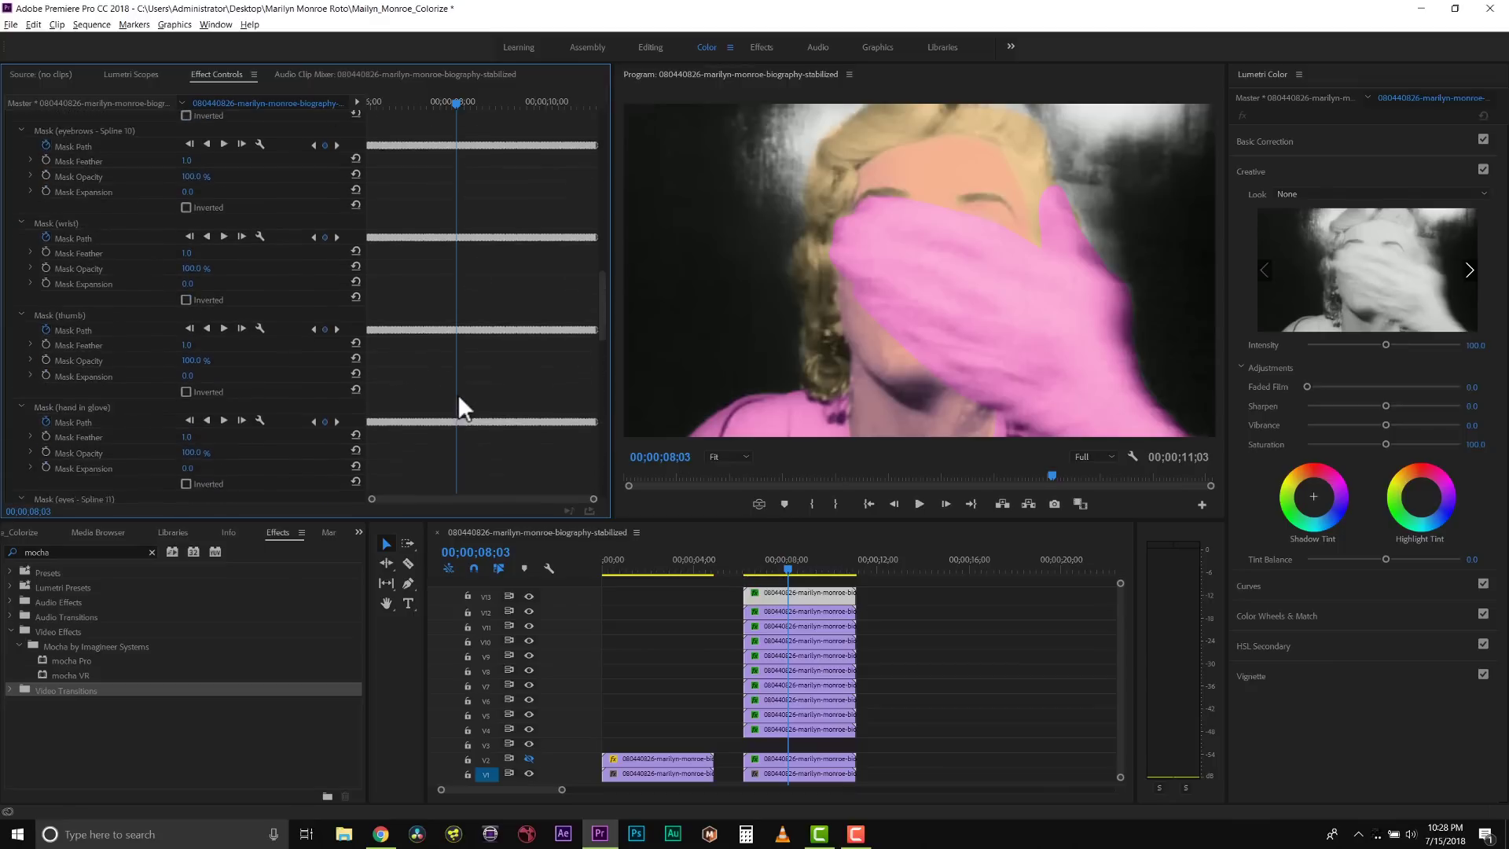
pyautogui.moveTo(603, 231); pyautogui.dragTo(605, 129)
pyautogui.click(26, 257)
pyautogui.click(26, 257)
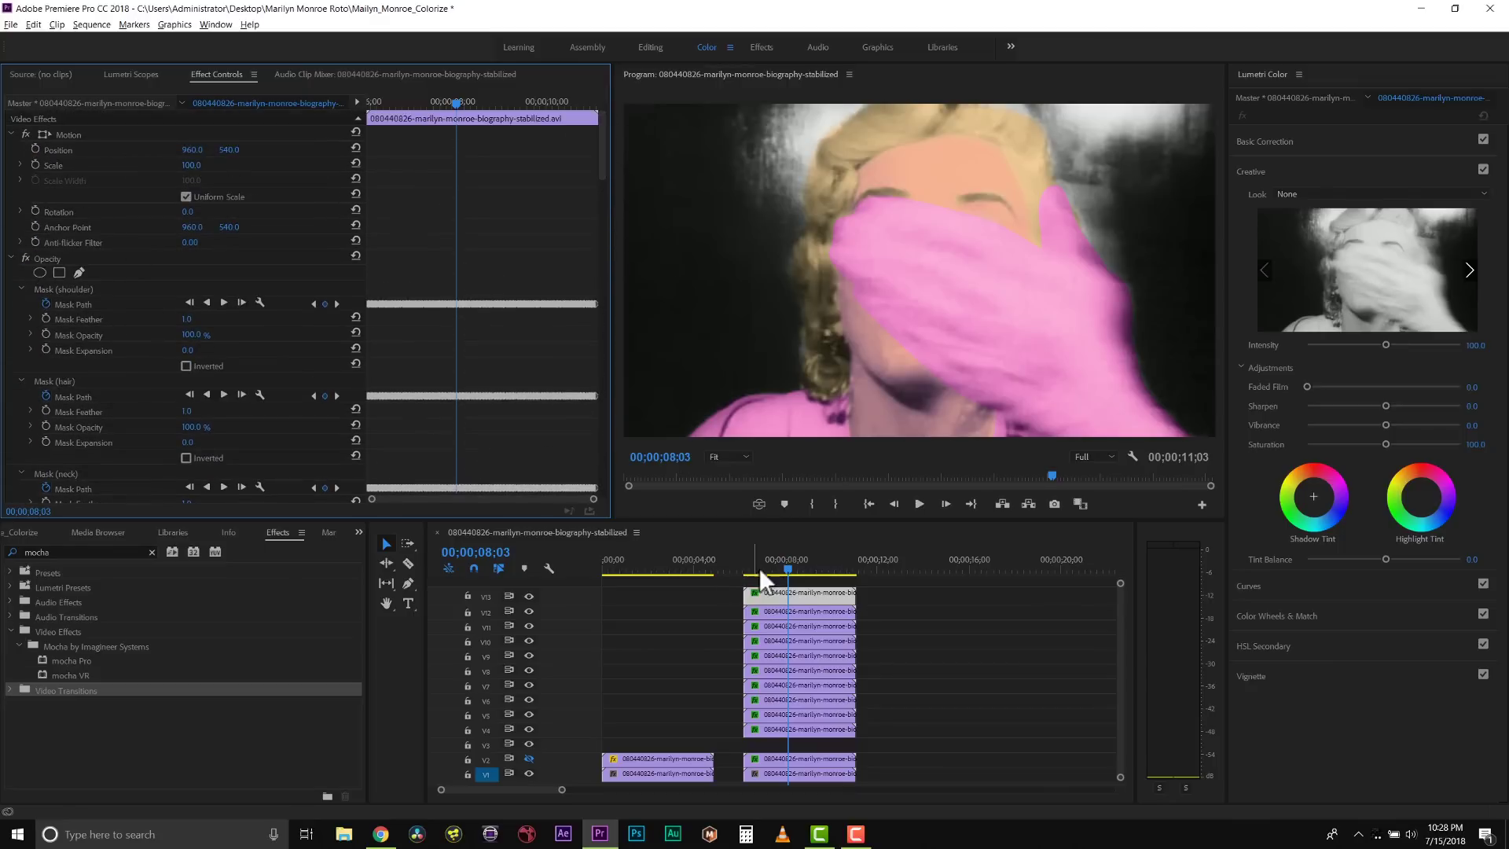
pyautogui.moveTo(759, 567); pyautogui.dragTo(766, 563)
pyautogui.click(28, 257)
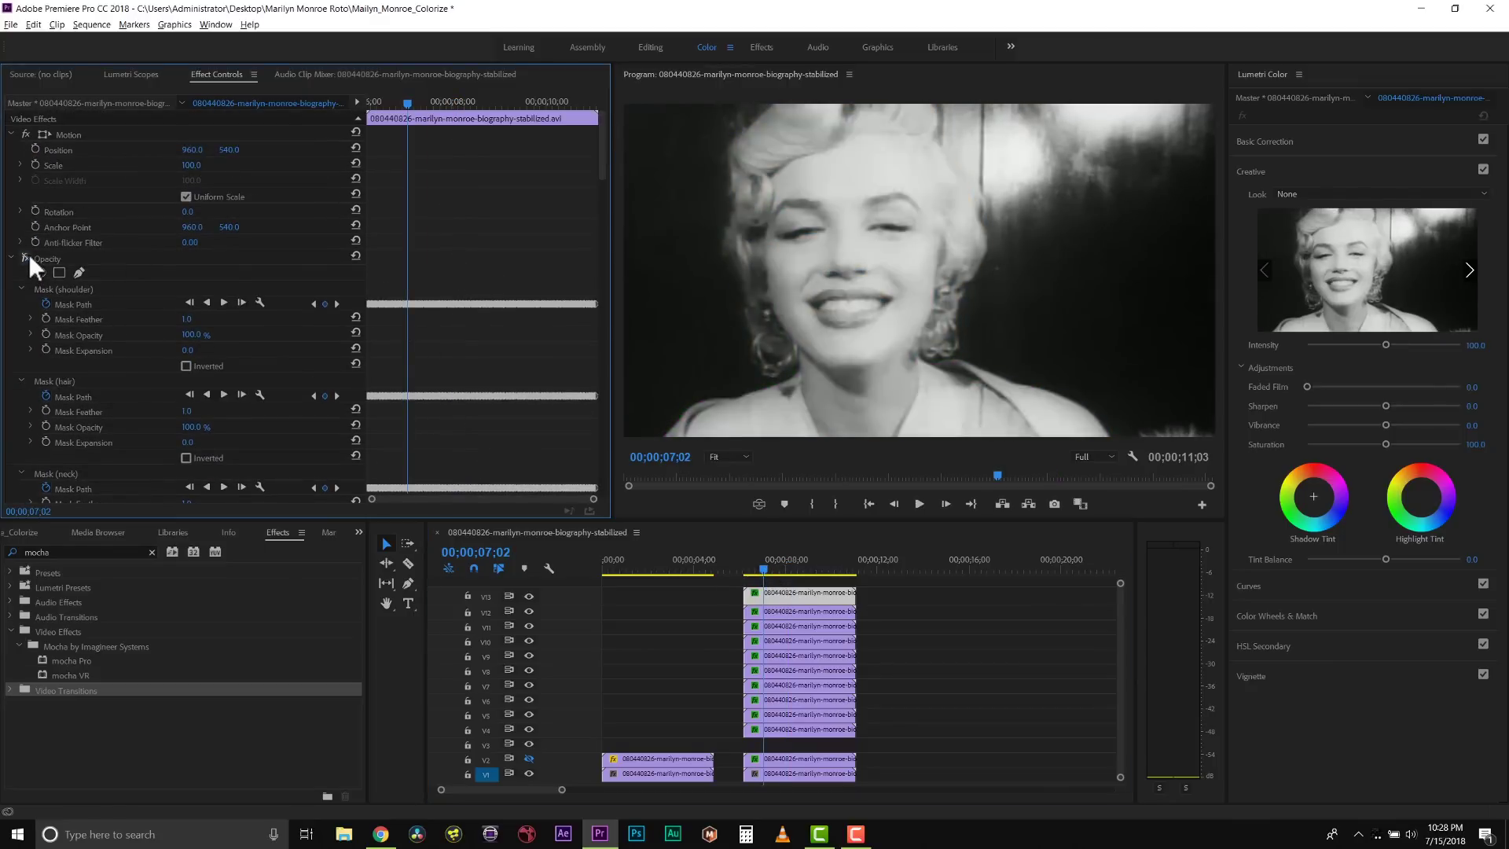
pyautogui.click(28, 253)
# - Tint the Video 13 clip's shadows and highlights violet, and toggle its track visibility to check the effect
pyautogui.click(1340, 485)
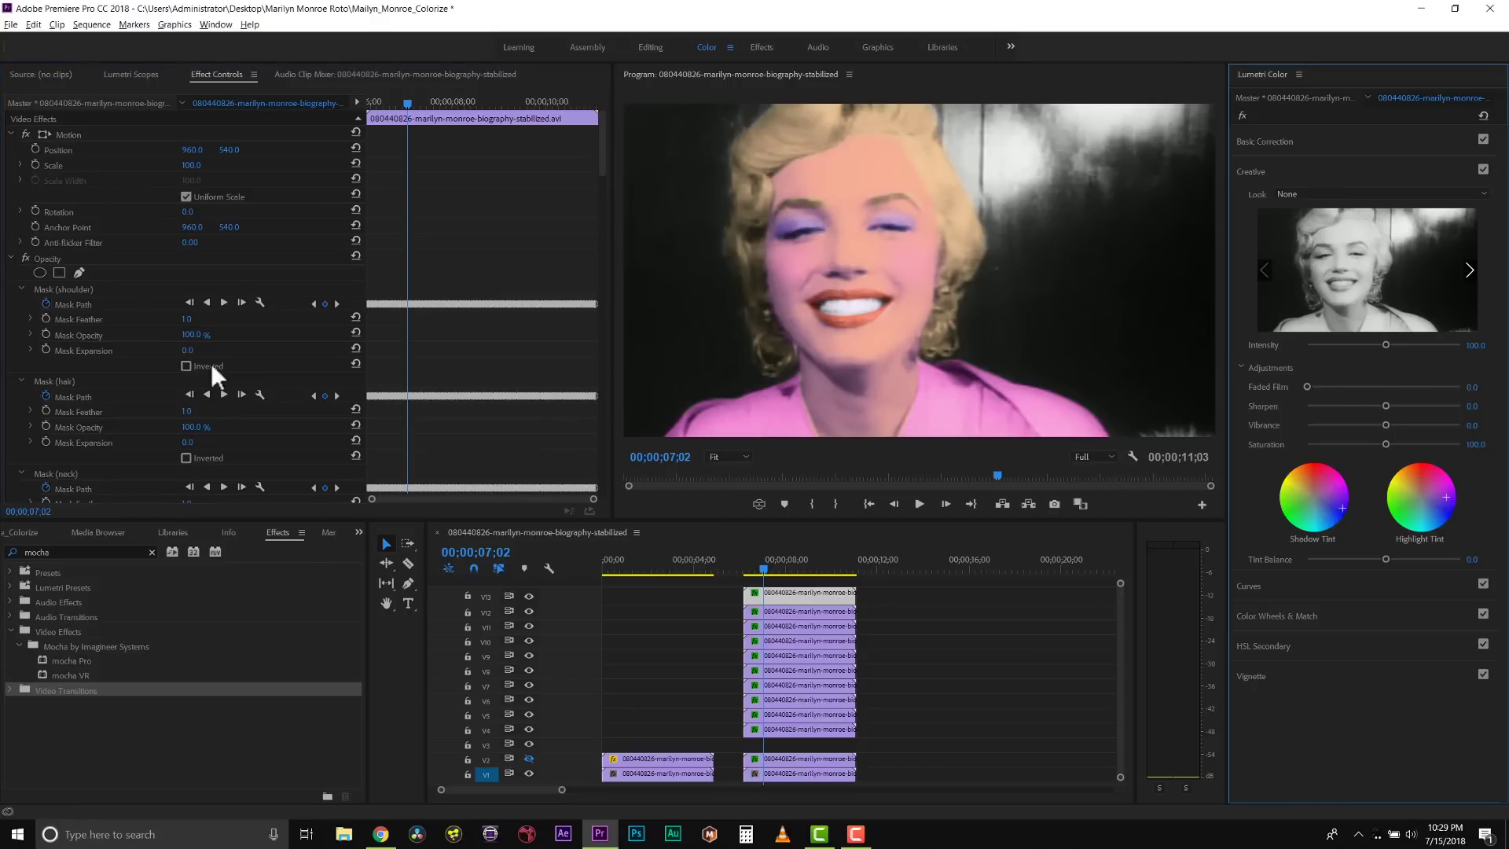
pyautogui.click(528, 596)
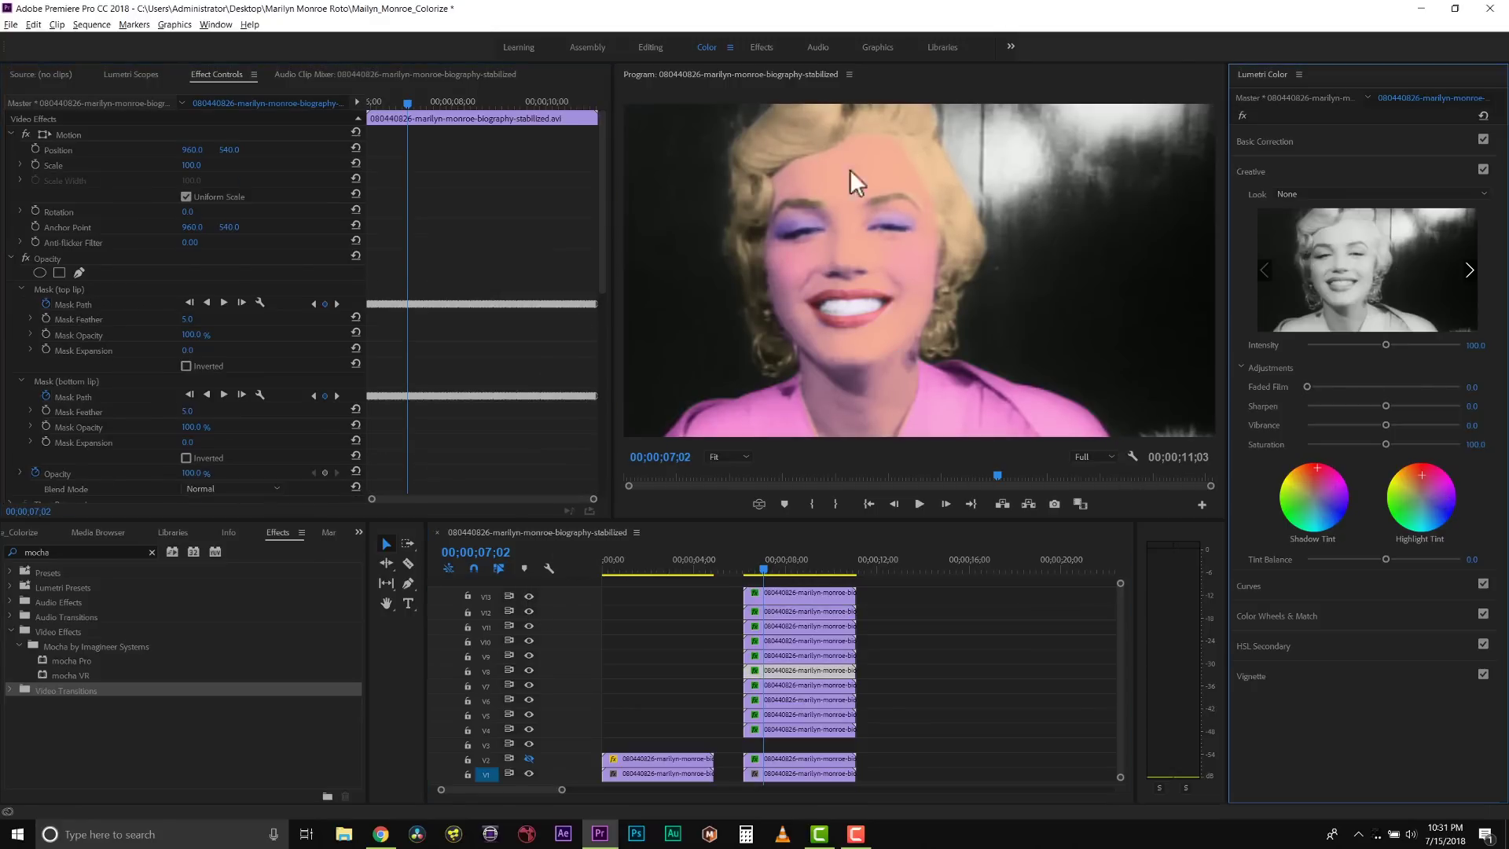
# - Place mahogany.png from the project on Video 3 beneath the masked clips, starting at the beginning of the stack
pyautogui.click(99, 532)
pyautogui.click(357, 531)
pyautogui.click(417, 548)
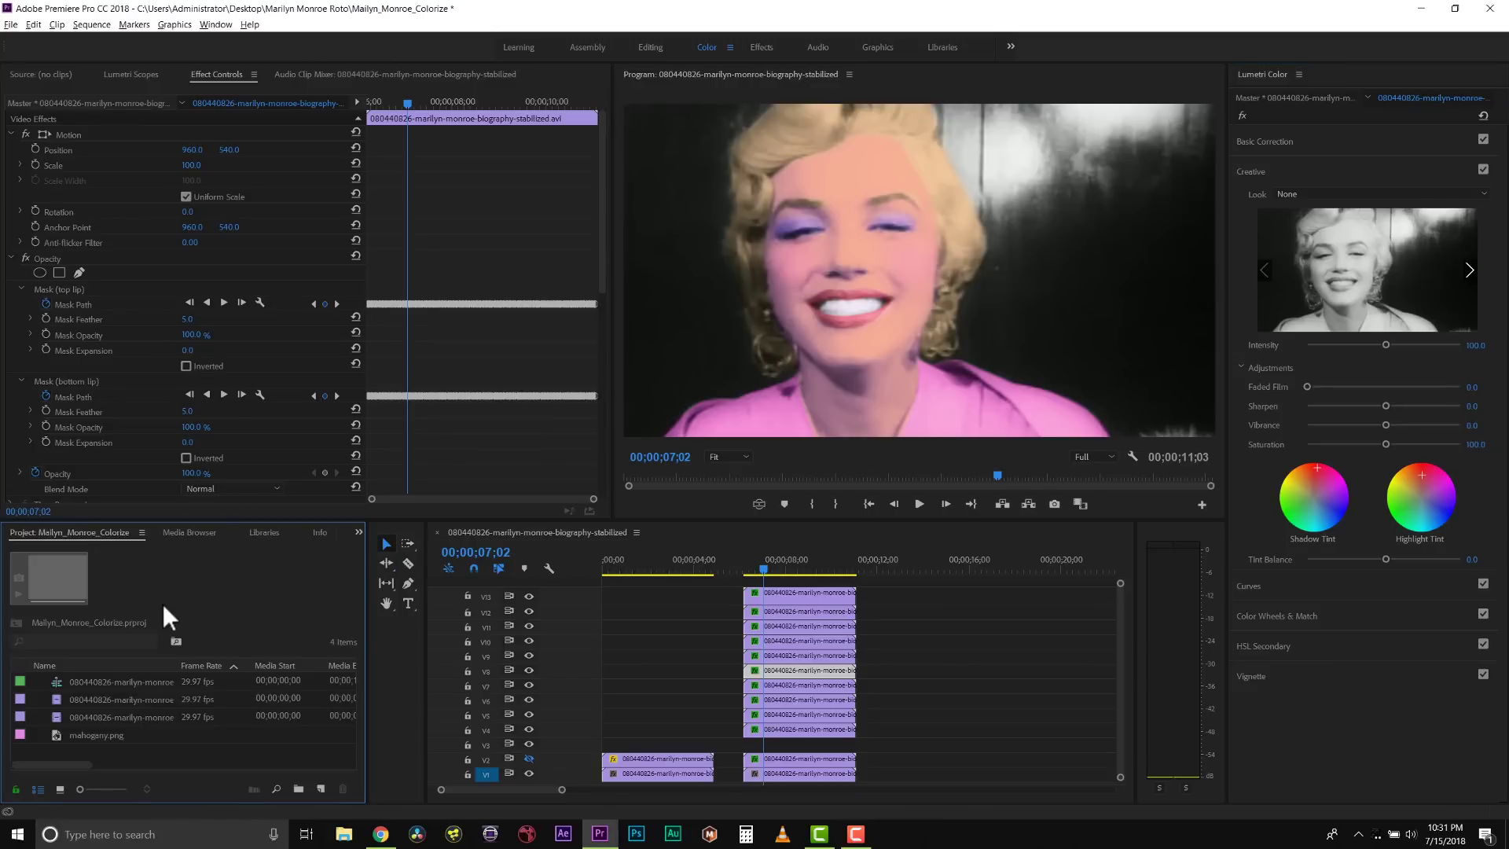
pyautogui.click(96, 735)
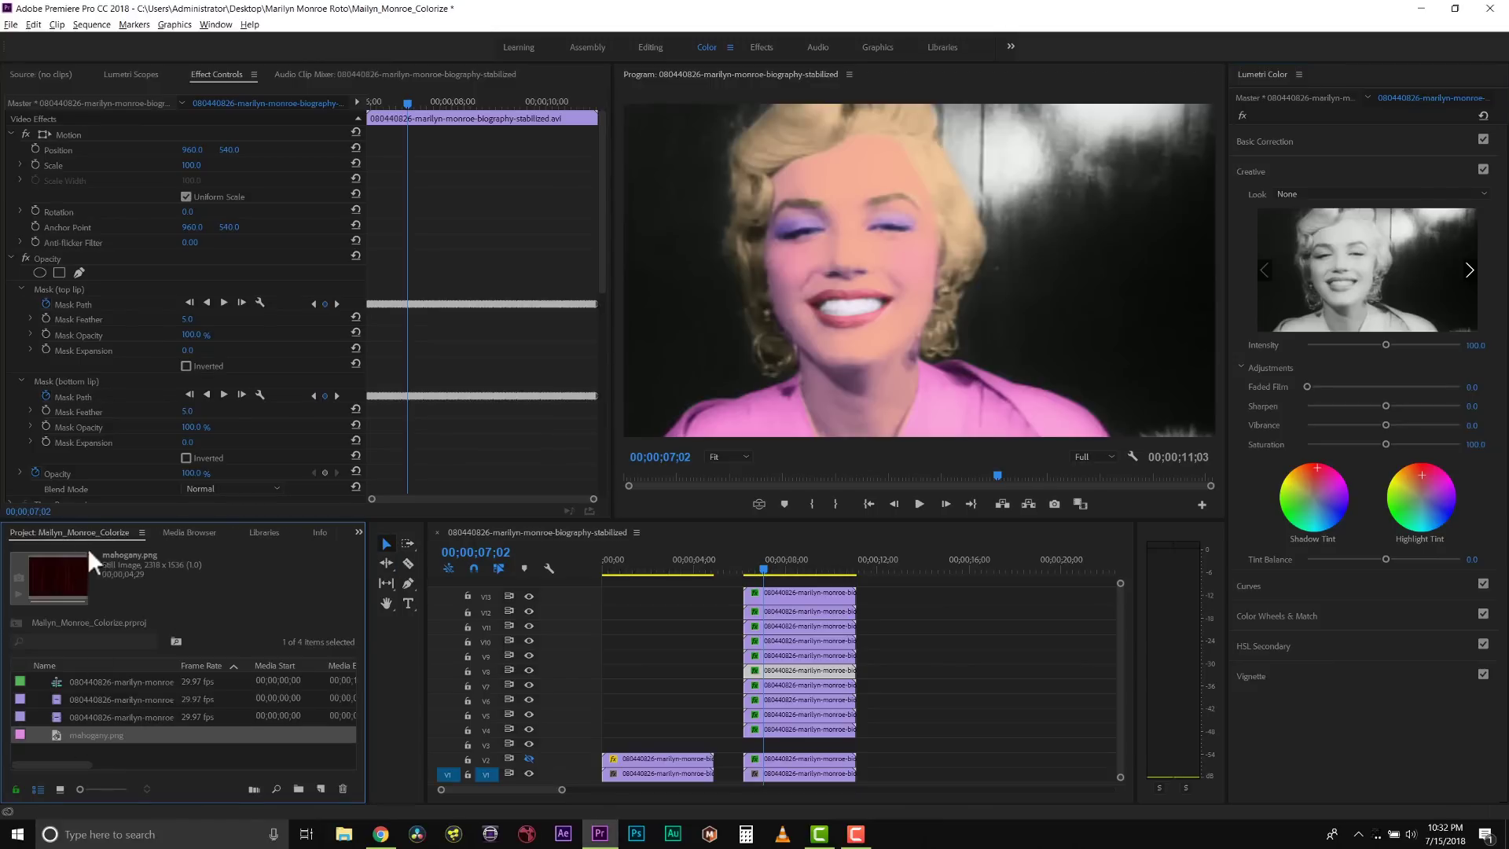
pyautogui.moveTo(92, 734); pyautogui.dragTo(759, 742)
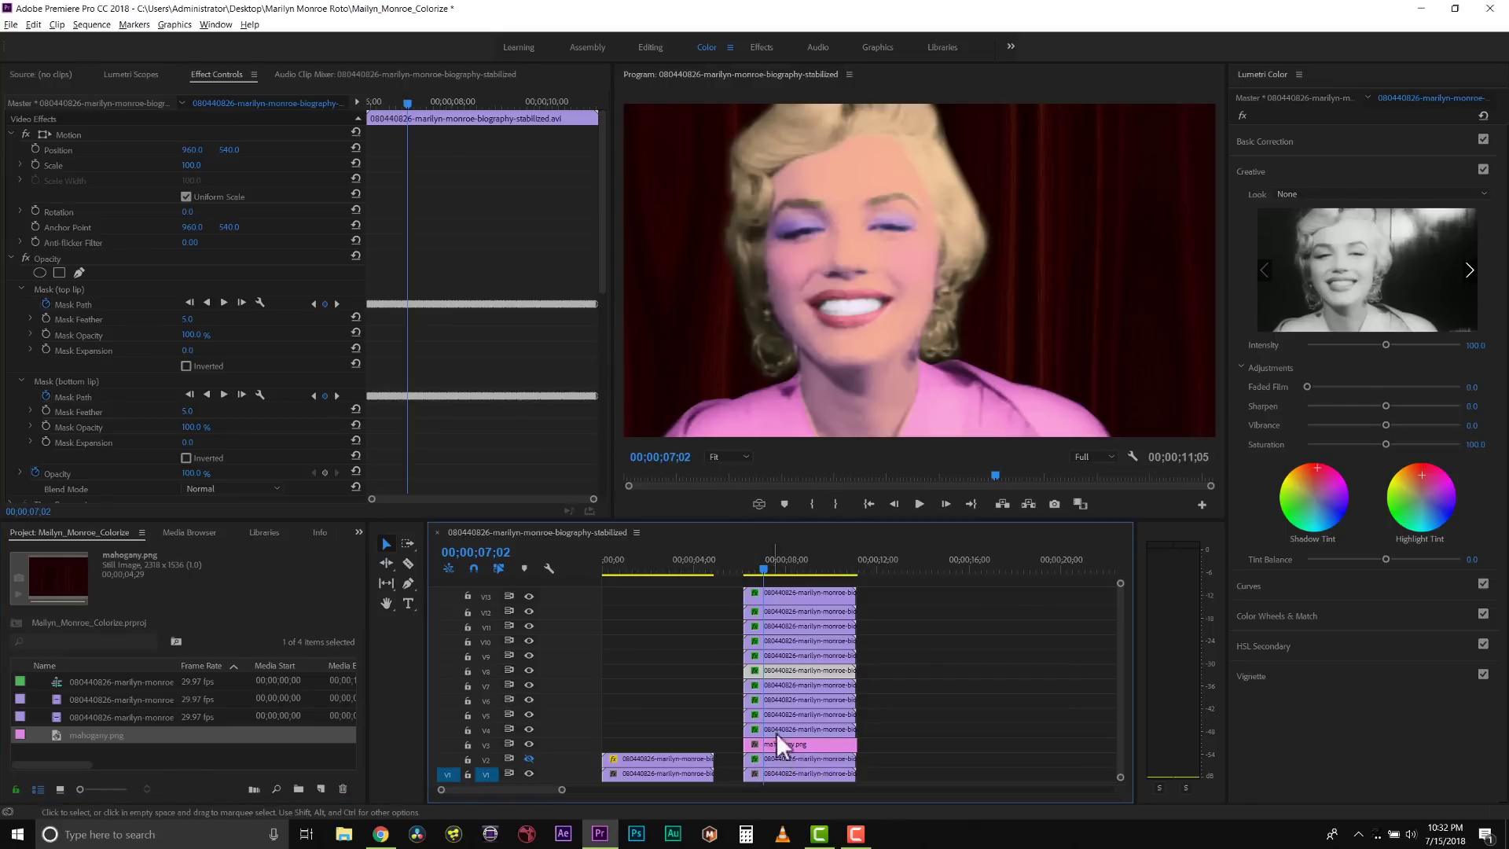
# - Set the mahogany.png clip's blend mode to Multiply
pyautogui.click(778, 742)
pyautogui.click(228, 304)
pyautogui.click(215, 355)
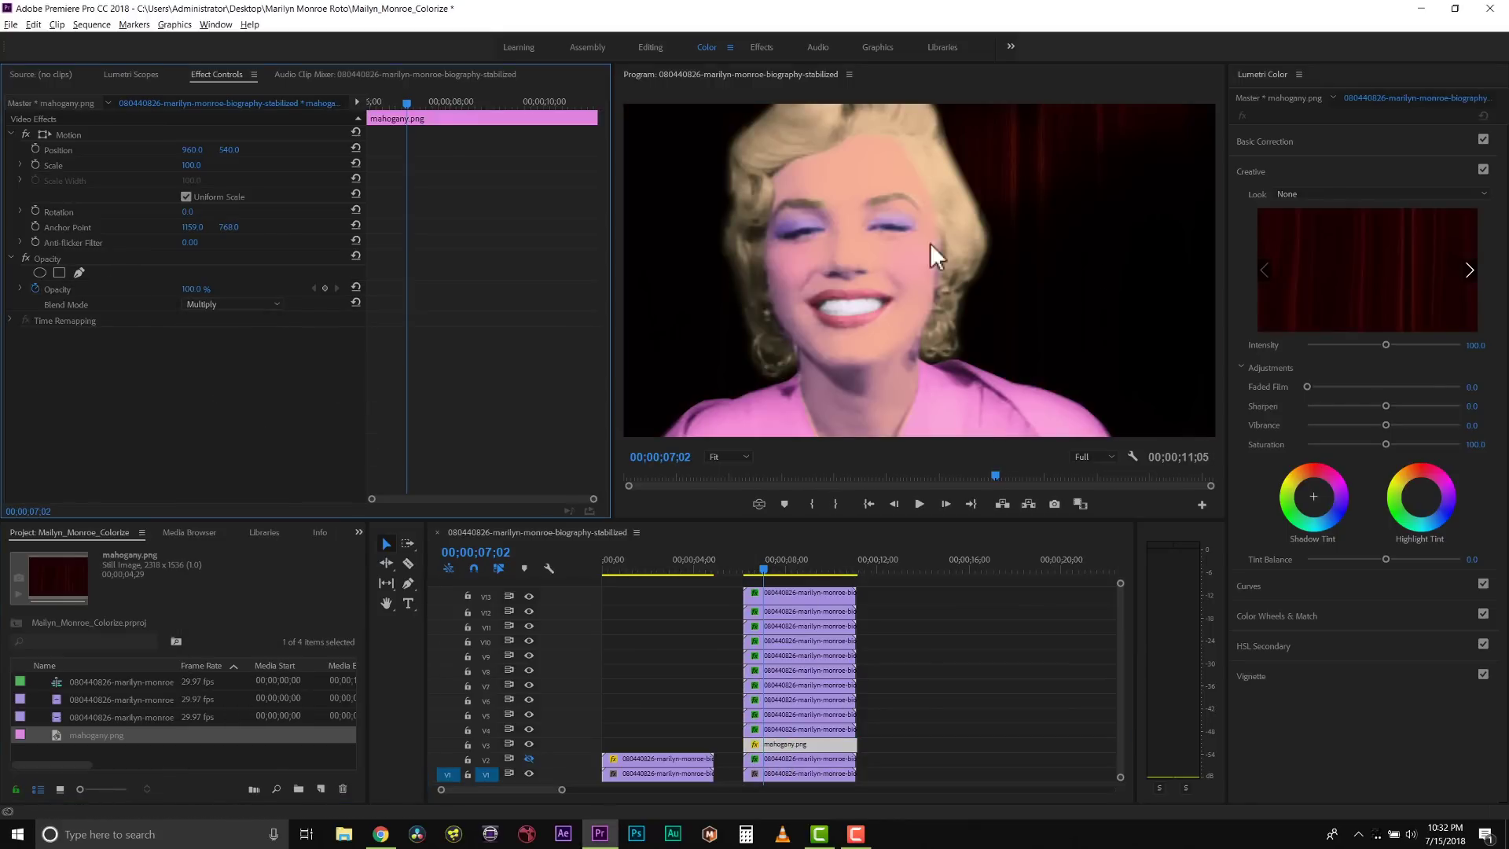
pyautogui.click(245, 304)
# - Try 50% opacity on the mahogany.png clip, and settle on 80%
pyautogui.click(197, 288)
pyautogui.click(197, 288)
pyautogui.write('50')
pyautogui.press('Return')
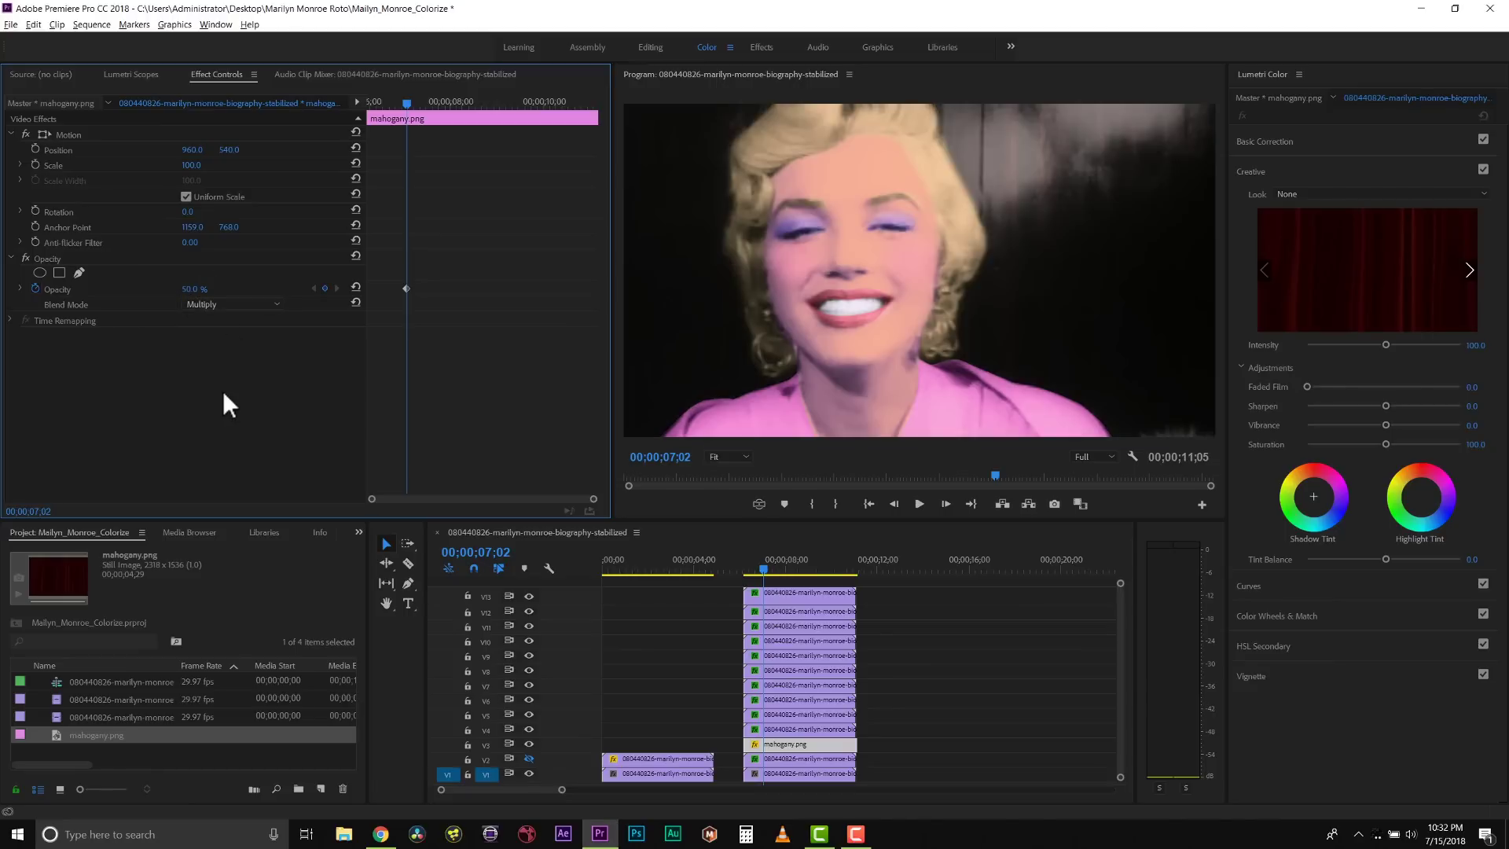
pyautogui.click(189, 289)
pyautogui.write('80')
pyautogui.press('Return')
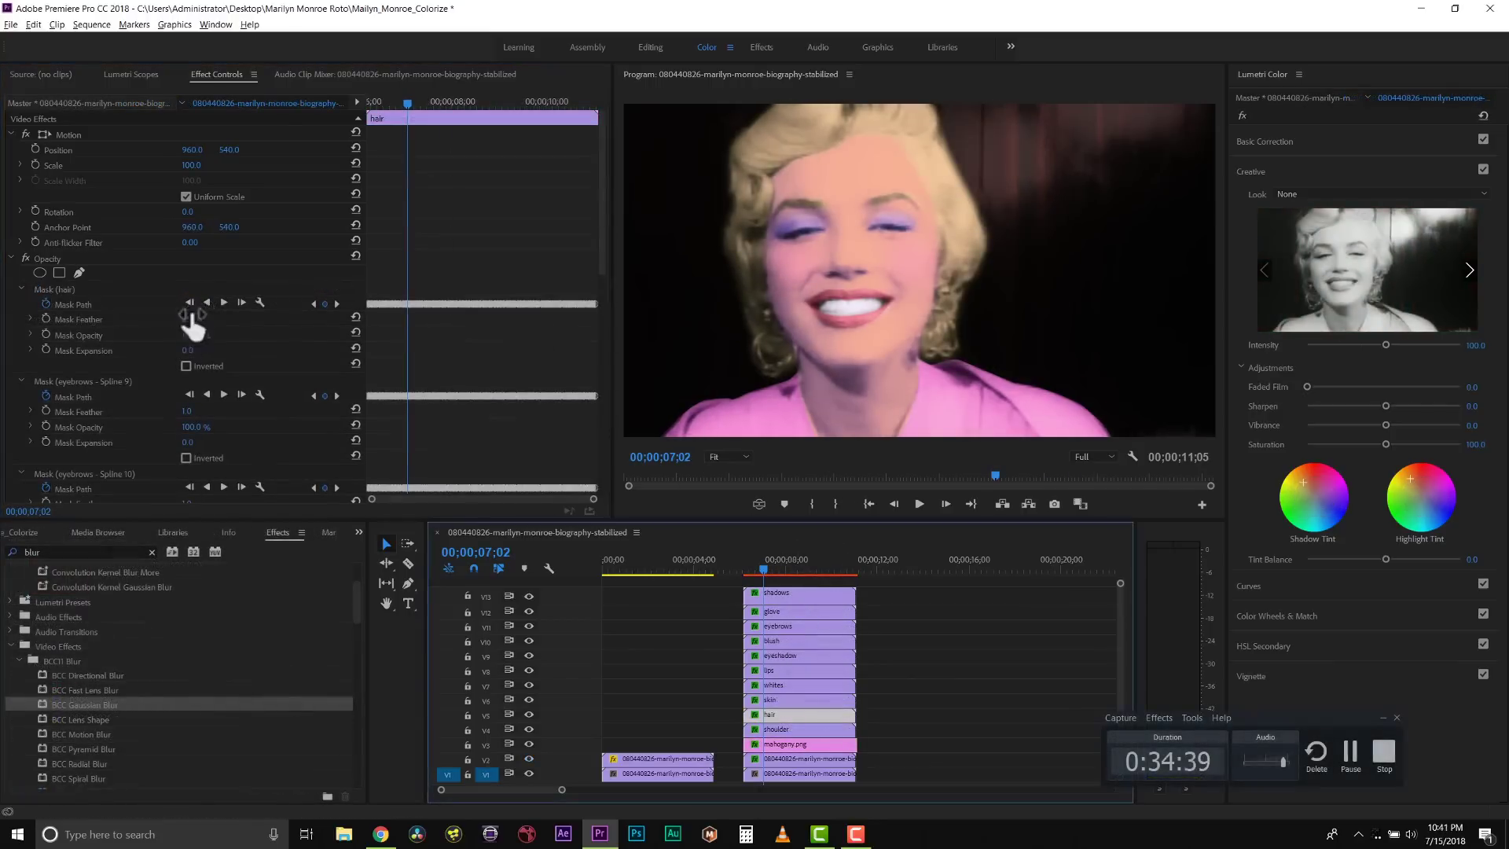
# - Feather masks on the stacked clips with values of 18, 40 for the hair clip's hair mask, and 25, and scrub the result
pyautogui.click(188, 319)
pyautogui.write('18')
pyautogui.press('Return')
pyautogui.click(200, 319)
pyautogui.write('40')
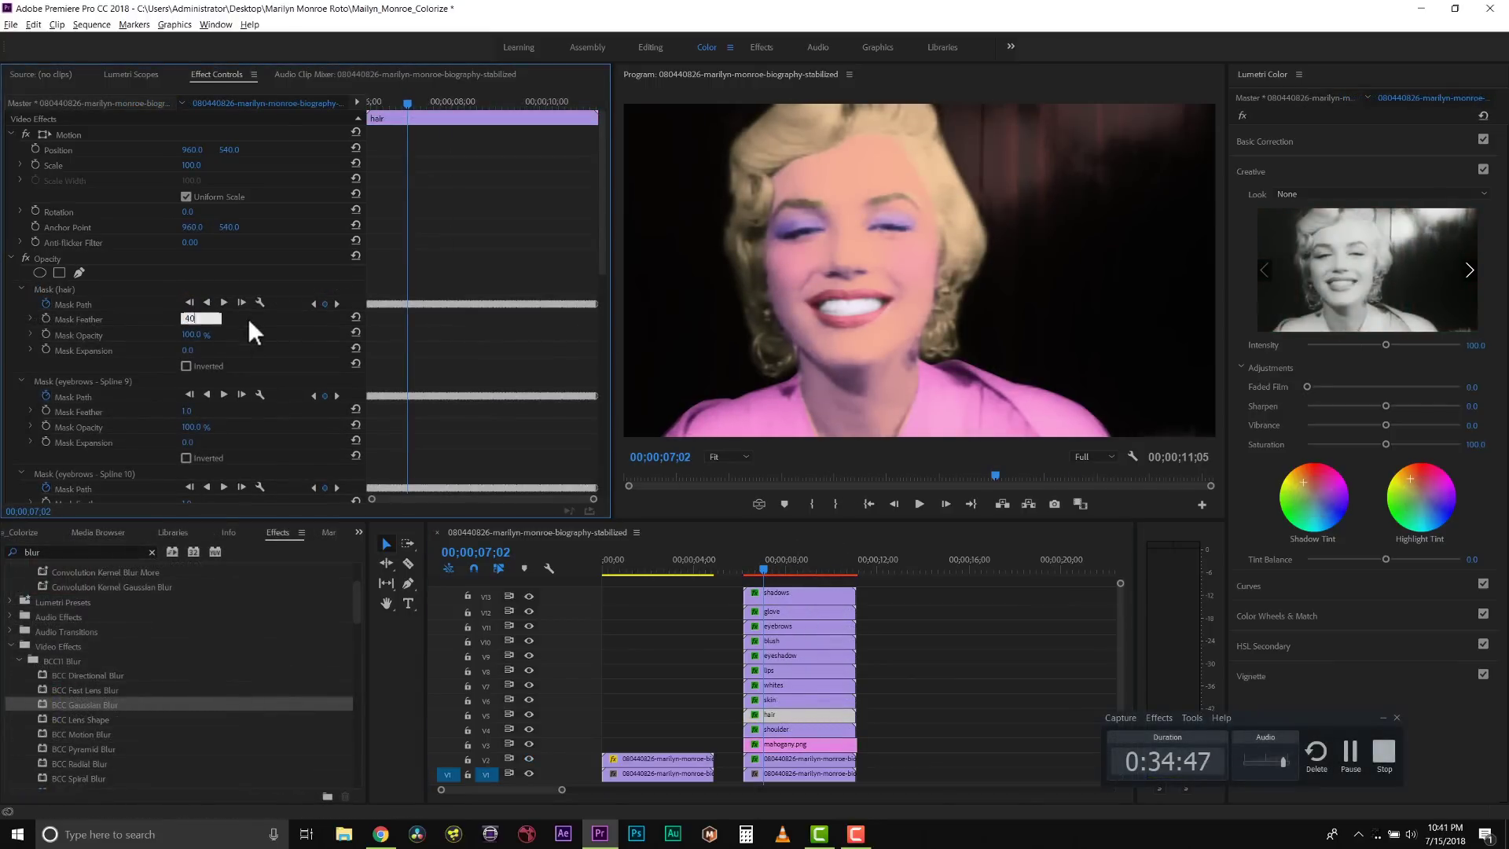
pyautogui.press('Return')
pyautogui.click(205, 318)
pyautogui.write('25')
pyautogui.press('Return')
pyautogui.moveTo(746, 567); pyautogui.dragTo(755, 597)
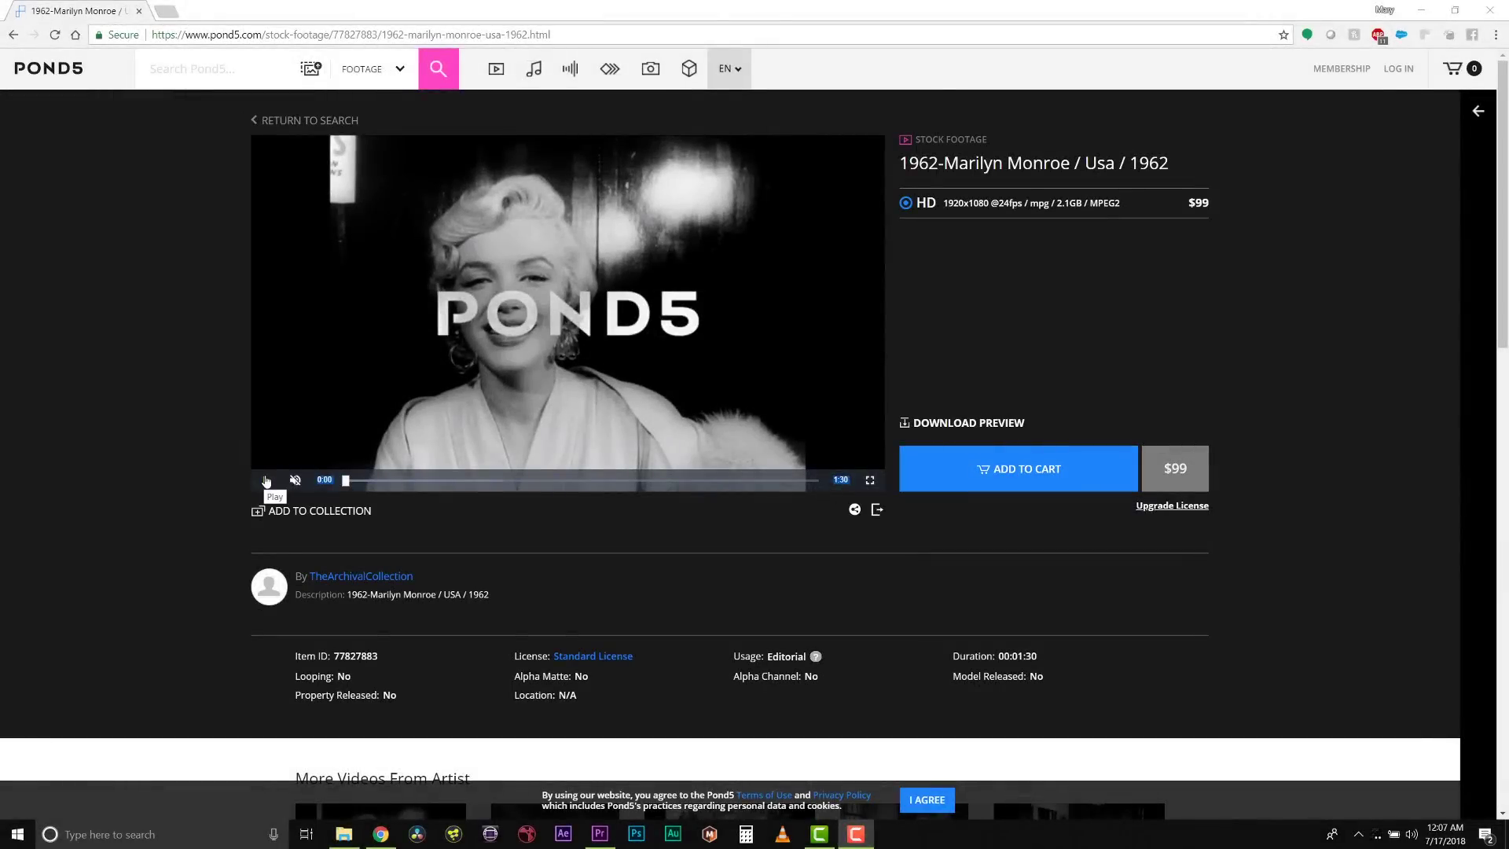
# - Switch to Chrome and play the 1962-Marilyn Monroe stock footage preview on Pond5
pyautogui.click(266, 481)
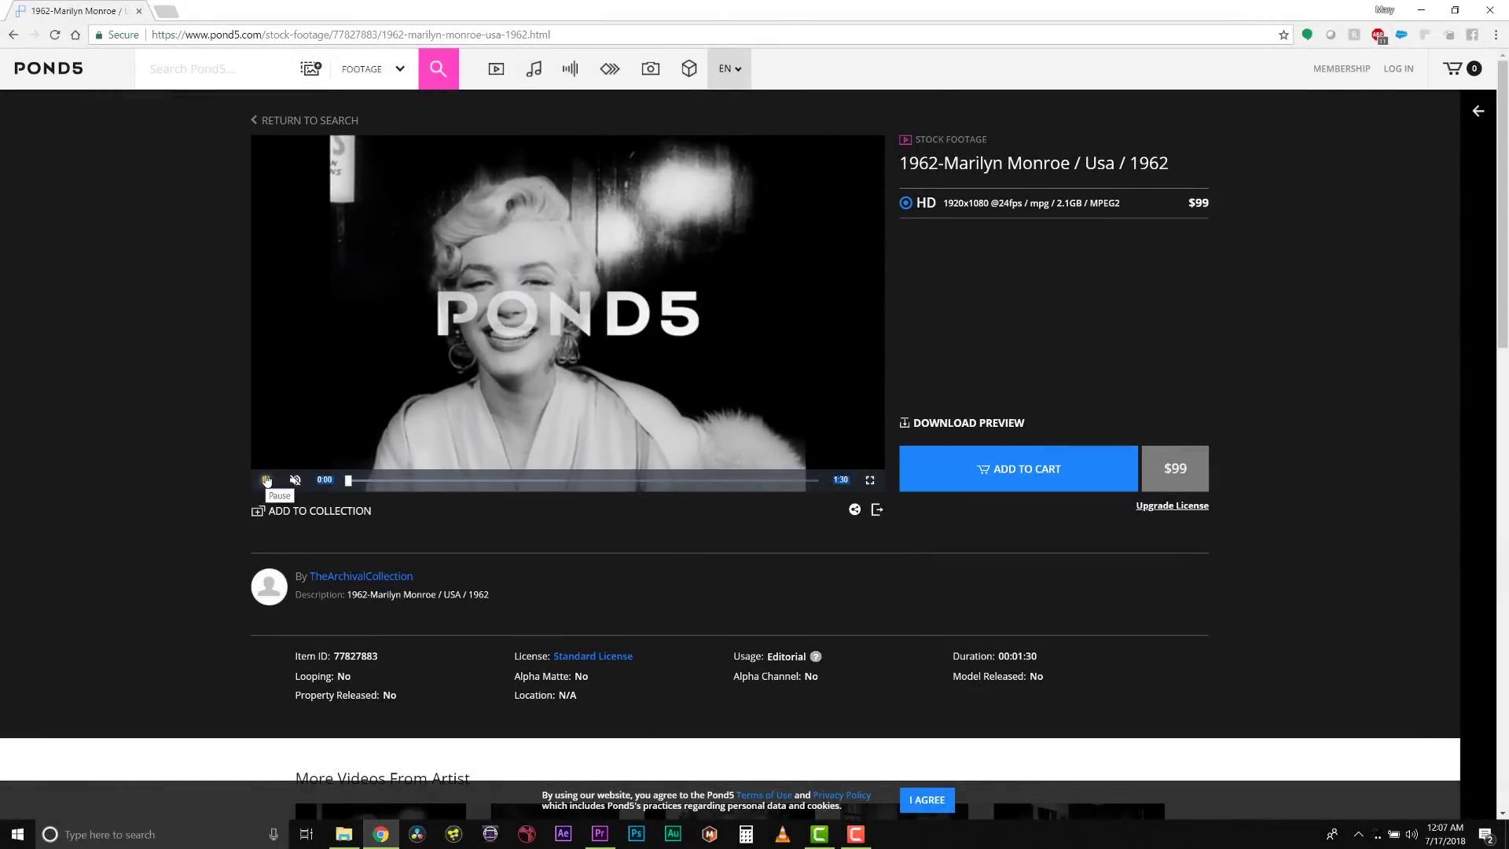